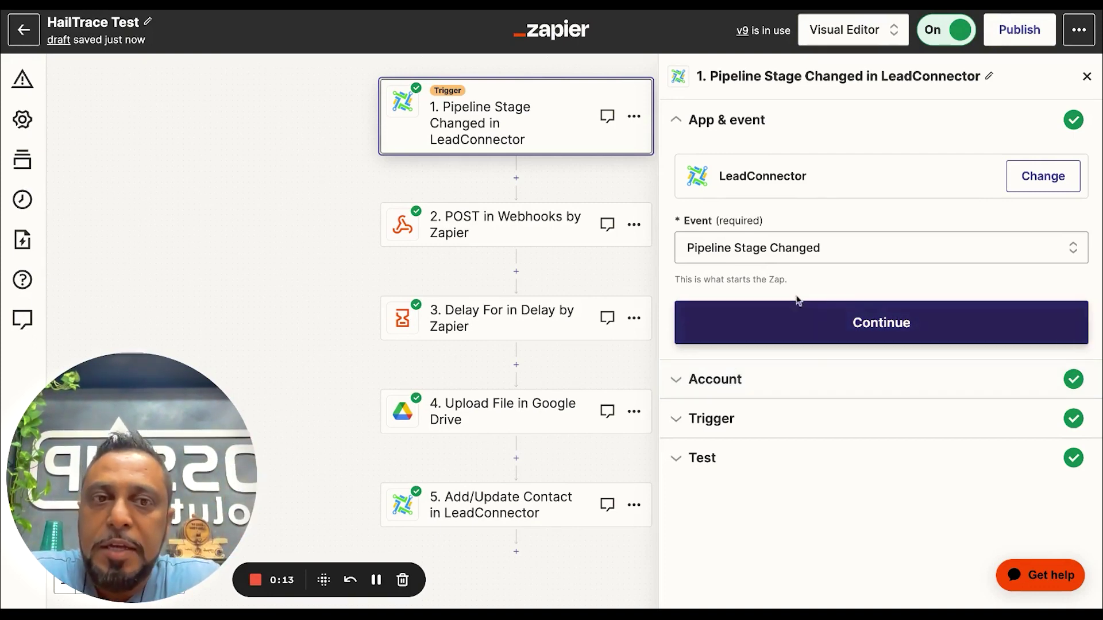
Test the Free Inspection Booking Requested stage trigger and continue with record E
{"action": "left_click", "coordinate": [729, 331]}
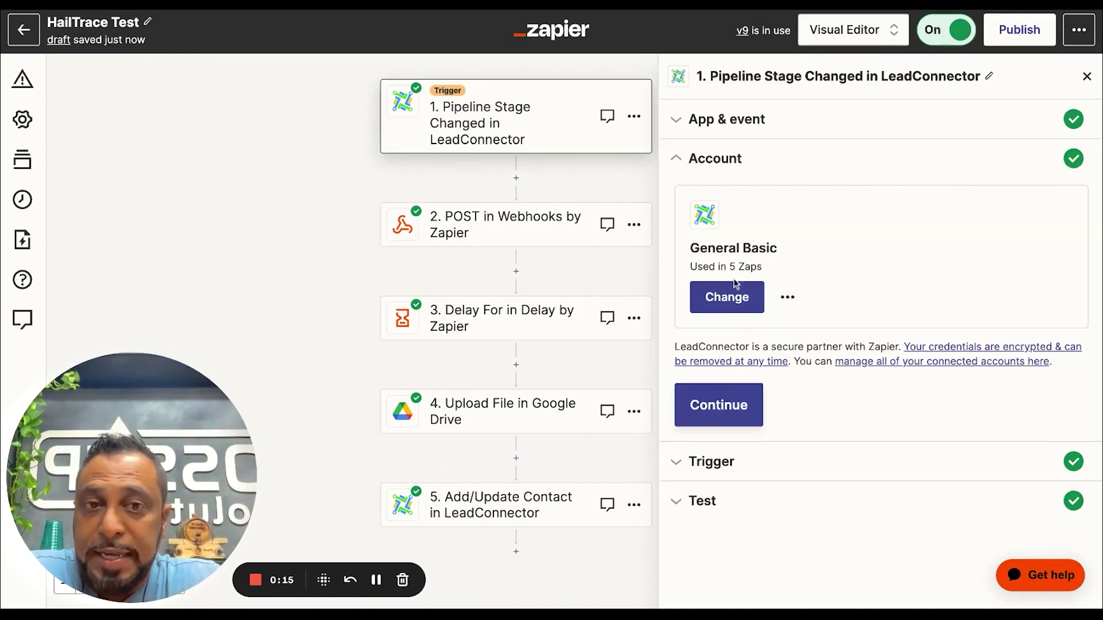
{"action": "left_click", "coordinate": [724, 405]}
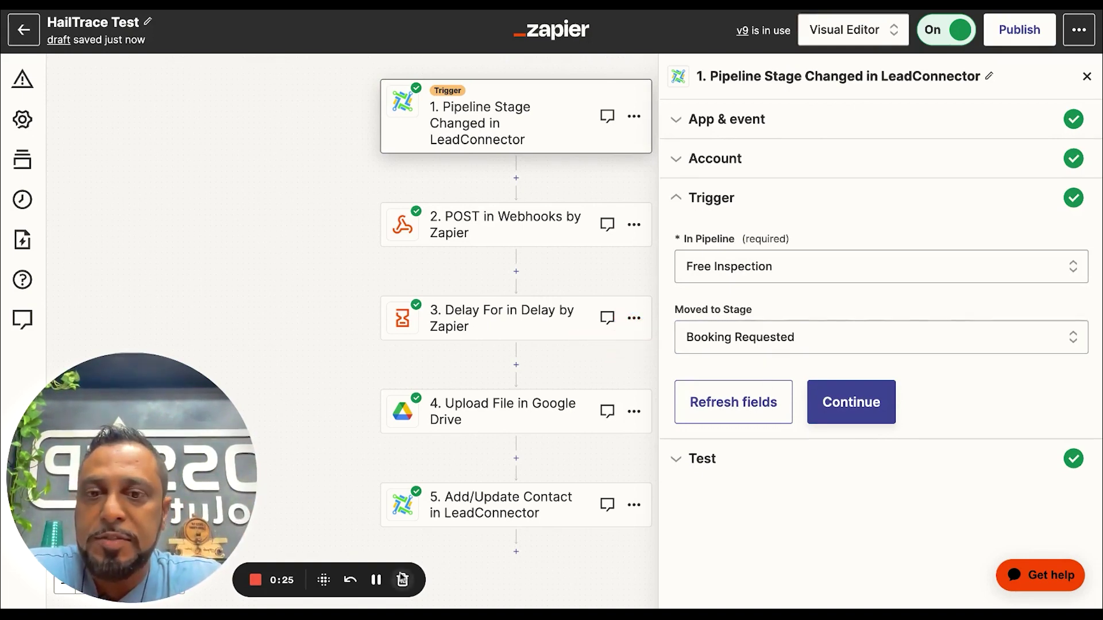
{"action": "left_click", "coordinate": [376, 580]}
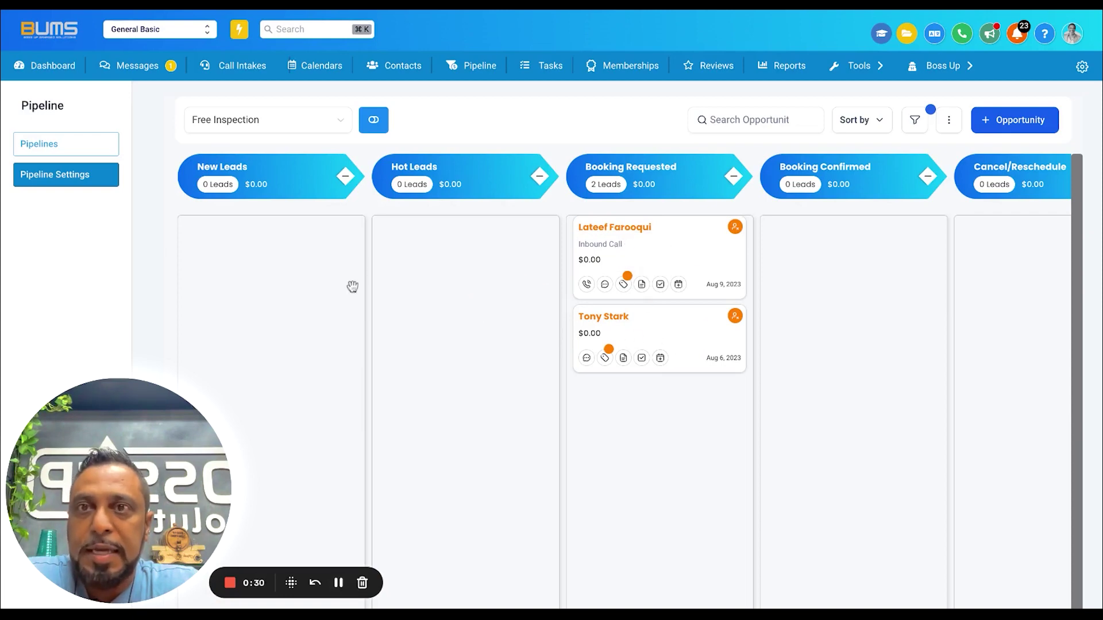
{"action": "left_click", "coordinate": [276, 4]}
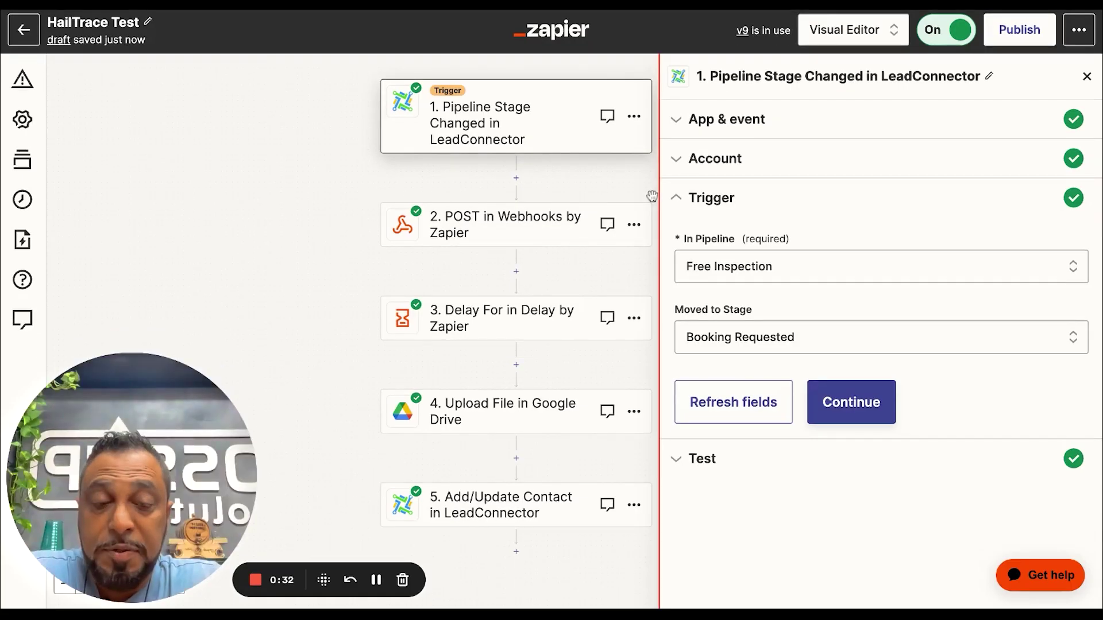
{"action": "left_click", "coordinate": [861, 405]}
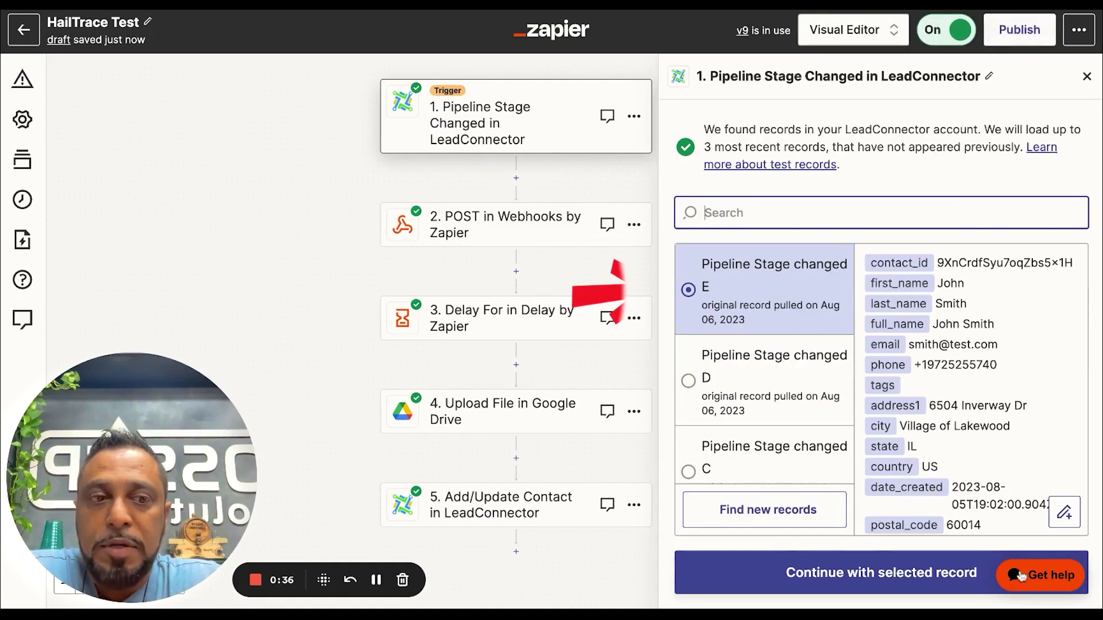
{"action": "scroll", "coordinate": [1034, 506], "scroll_direction": "down", "scroll_amount": 5}
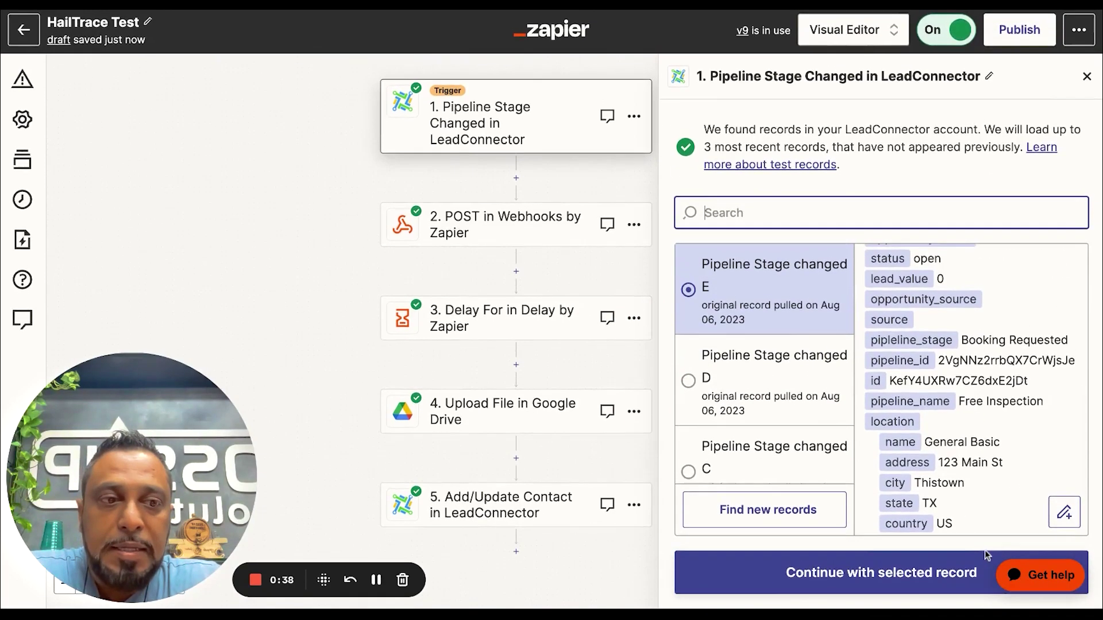
{"action": "left_click", "coordinate": [947, 569]}
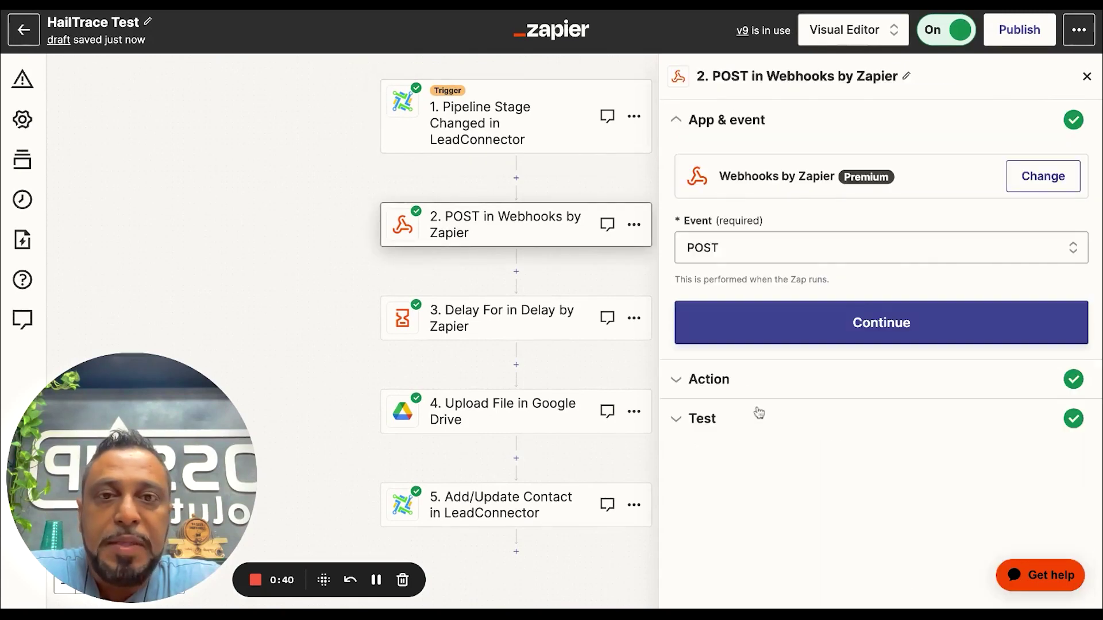
Review the webhook's hail history report request URL and data fields
{"action": "left_click", "coordinate": [819, 331]}
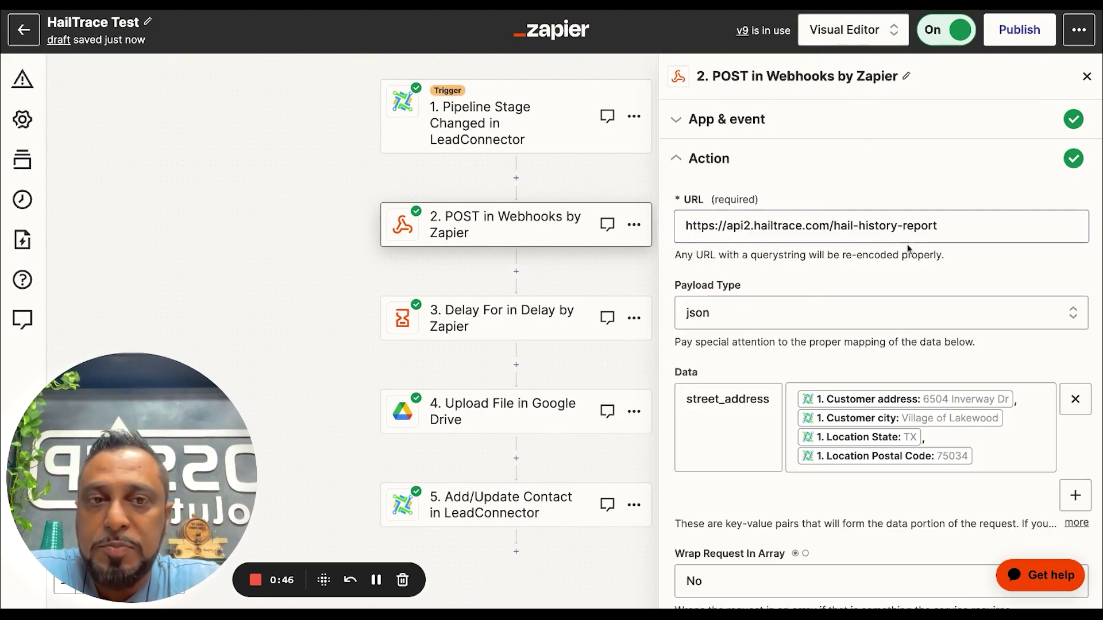
{"action": "left_click", "coordinate": [964, 229]}
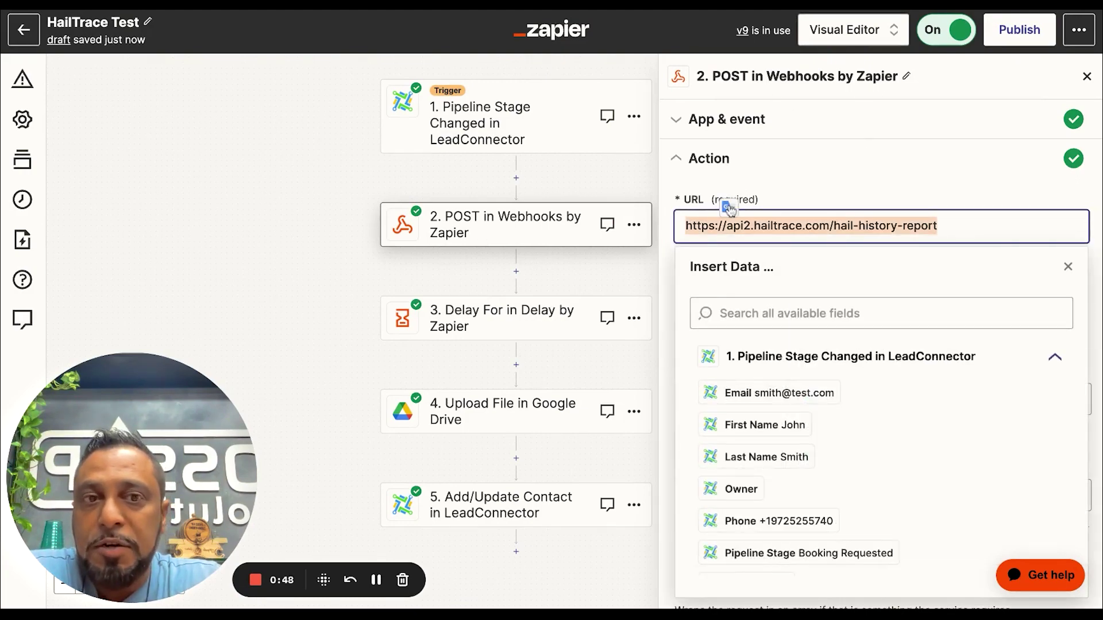
{"action": "left_click", "coordinate": [907, 197]}
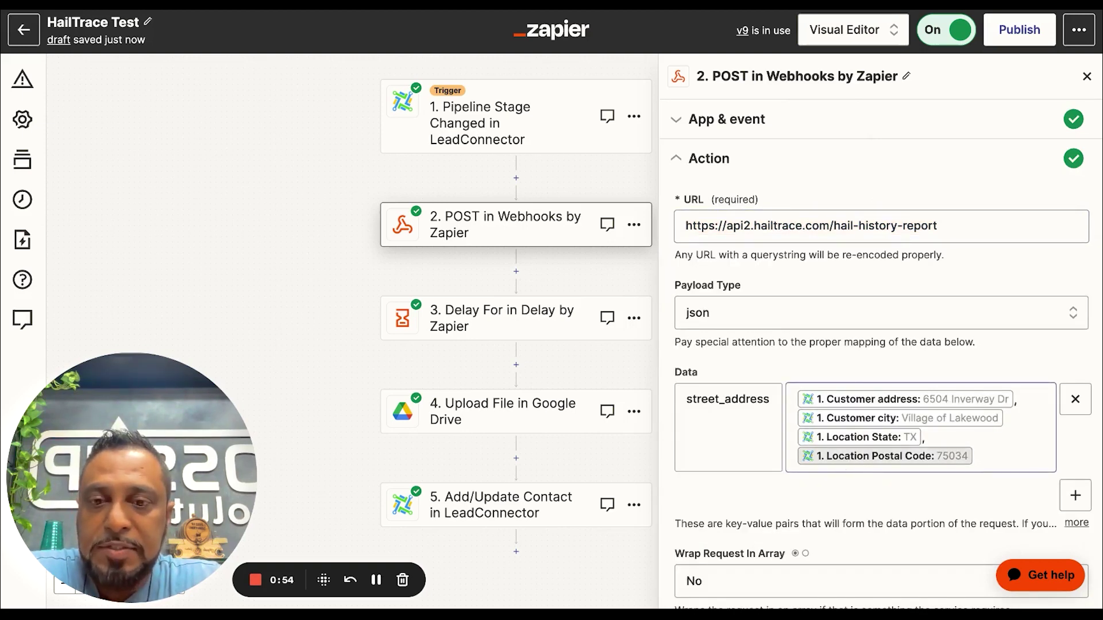
{"action": "left_click", "coordinate": [376, 580]}
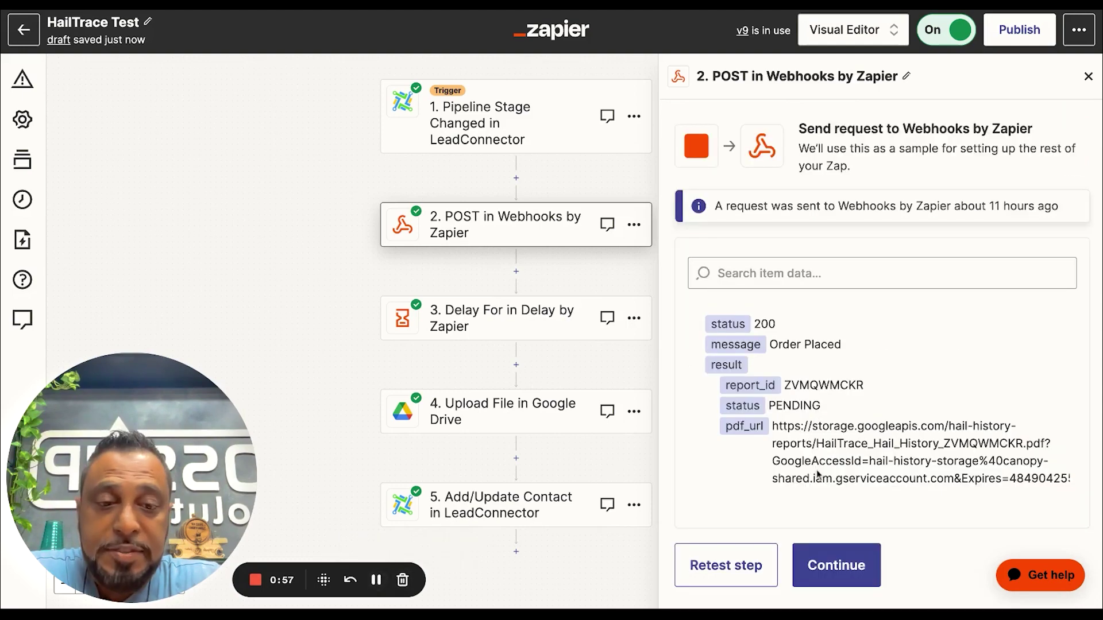
Retest the webhook to get status 200, Order Placed, and select the returned pdf_url
{"action": "left_click", "coordinate": [726, 565]}
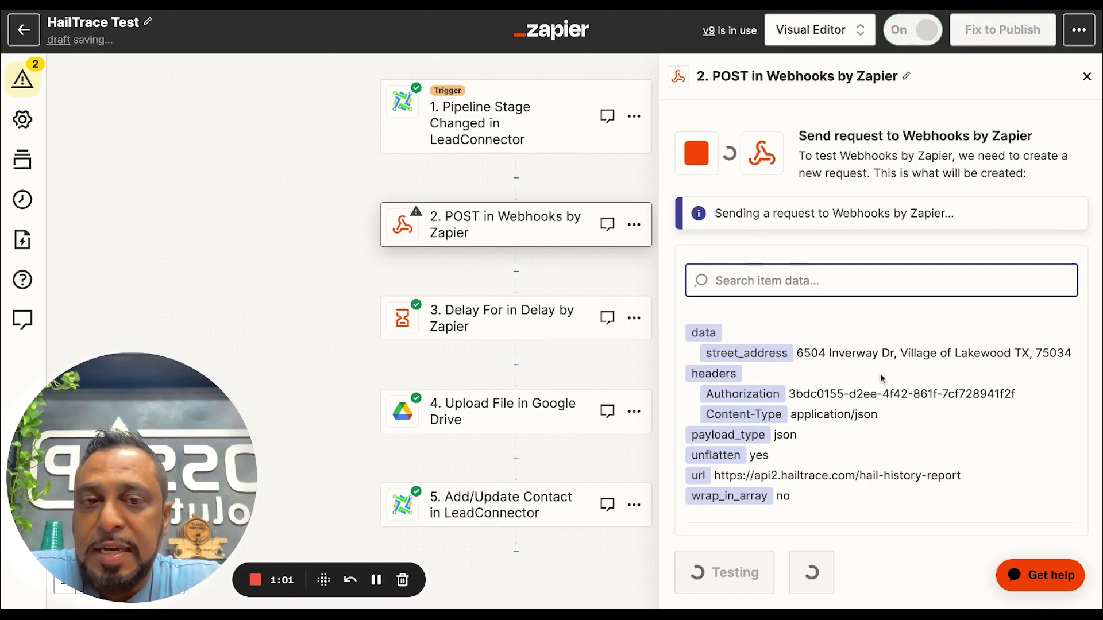
{"action": "scroll", "coordinate": [837, 421], "scroll_direction": "down", "scroll_amount": 2}
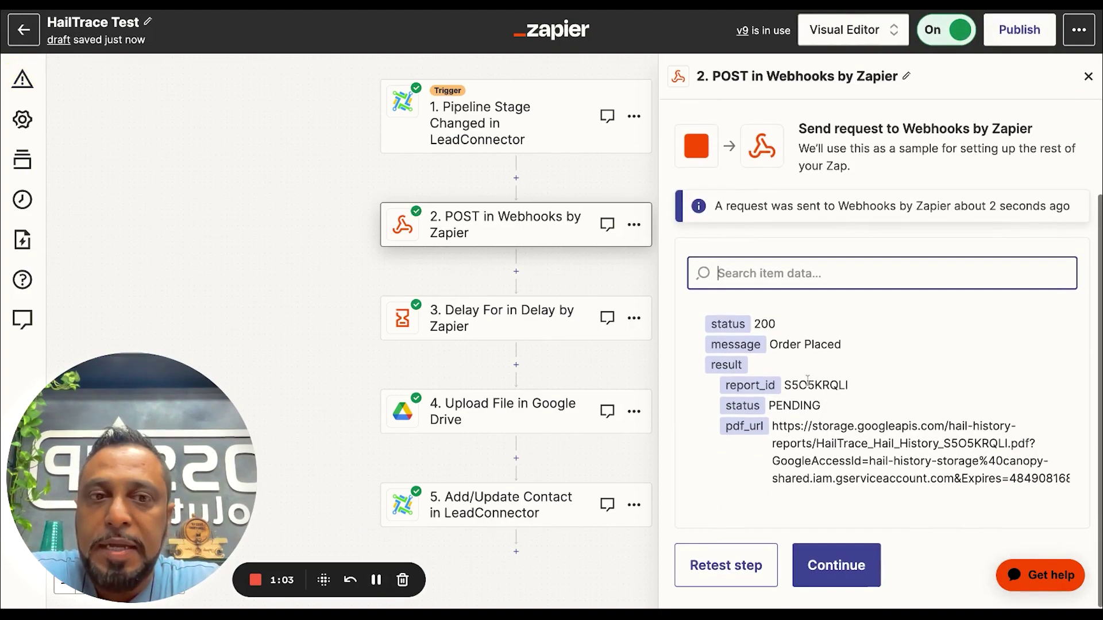
{"action": "left_click", "coordinate": [771, 344]}
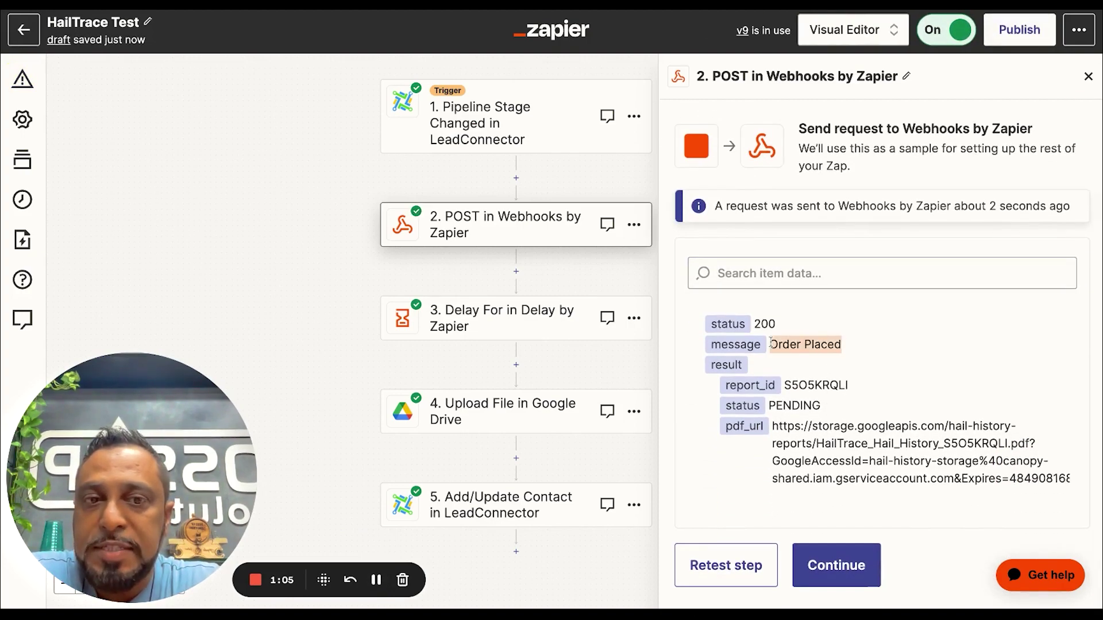
{"action": "left_click", "coordinate": [773, 426]}
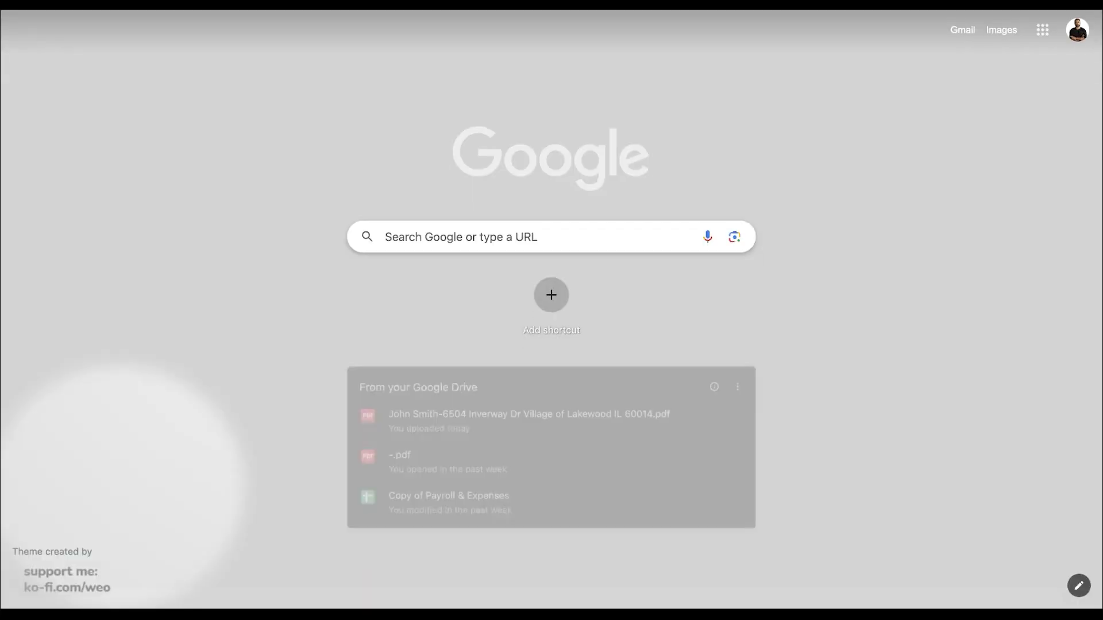
Scroll through the S5O5KRQLI hail report PDF's storm tables, then return to the Zapier editor
{"action": "key", "text": "ctrl+Tab"}
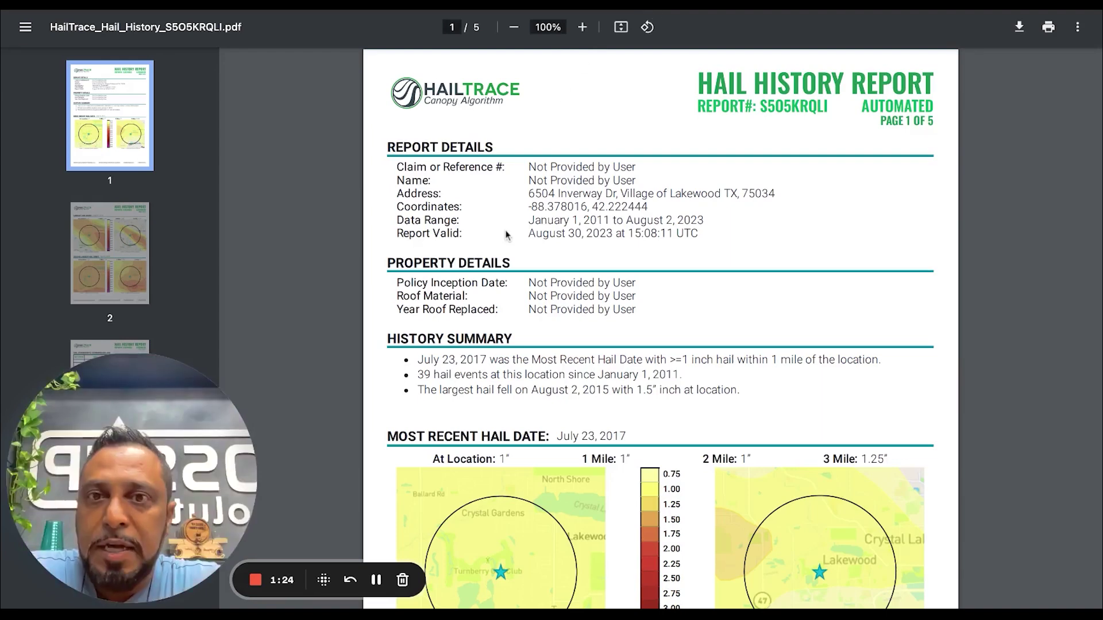
{"action": "scroll", "coordinate": [563, 350], "scroll_direction": "down", "scroll_amount": 10}
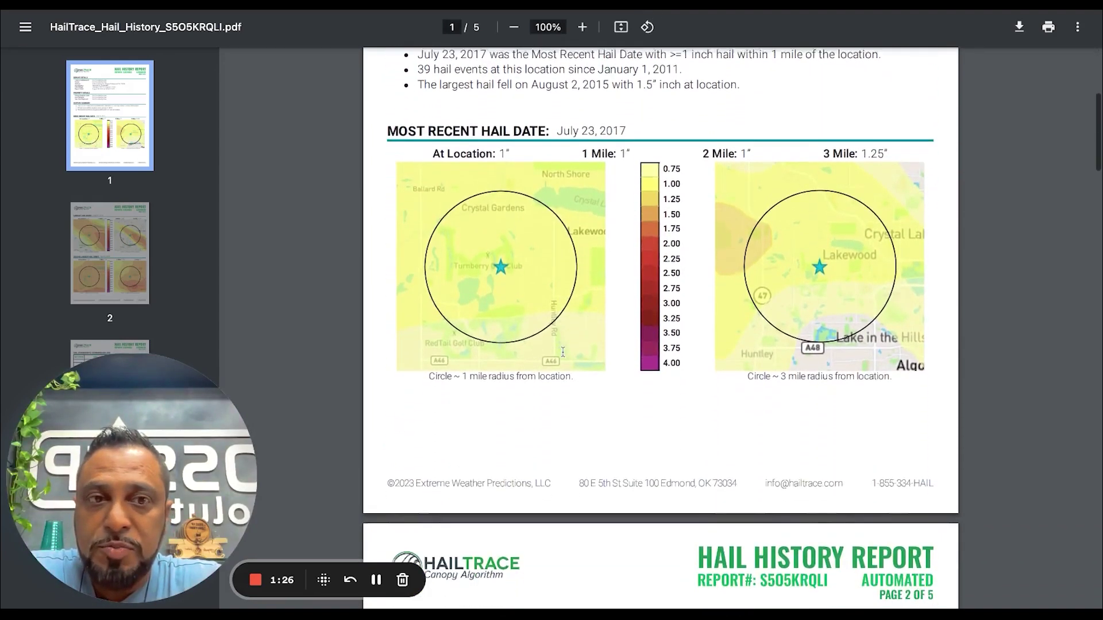
{"action": "scroll", "coordinate": [661, 327], "scroll_direction": "down", "scroll_amount": 4}
{"action": "scroll", "coordinate": [660, 328], "scroll_direction": "up", "scroll_amount": 15}
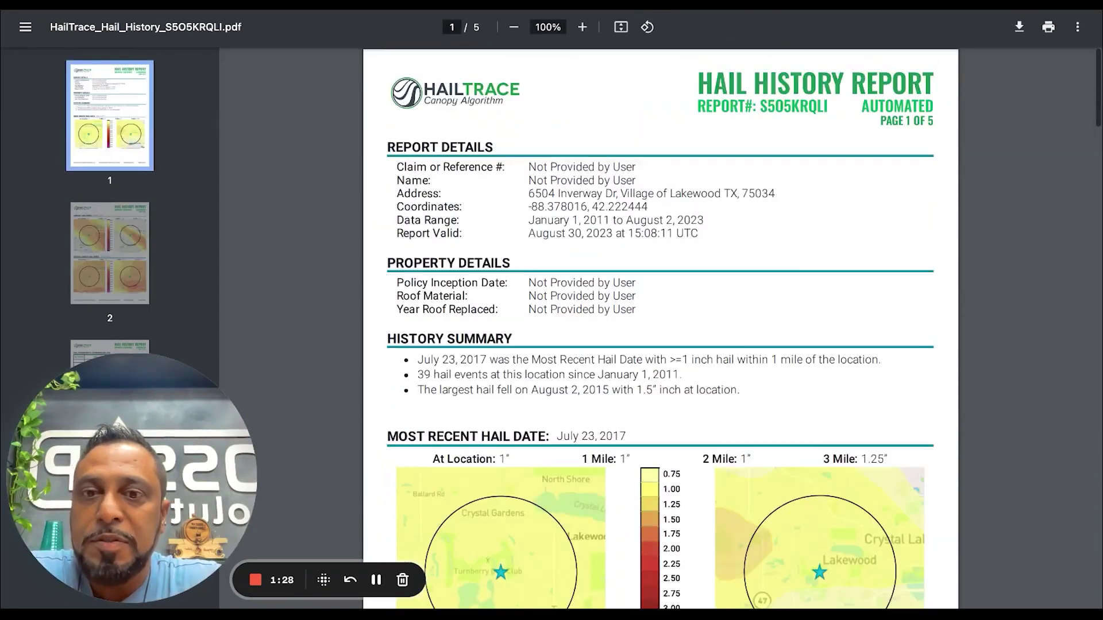
{"action": "scroll", "coordinate": [488, 340], "scroll_direction": "down", "scroll_amount": 1}
{"action": "scroll", "coordinate": [558, 402], "scroll_direction": "down", "scroll_amount": 4}
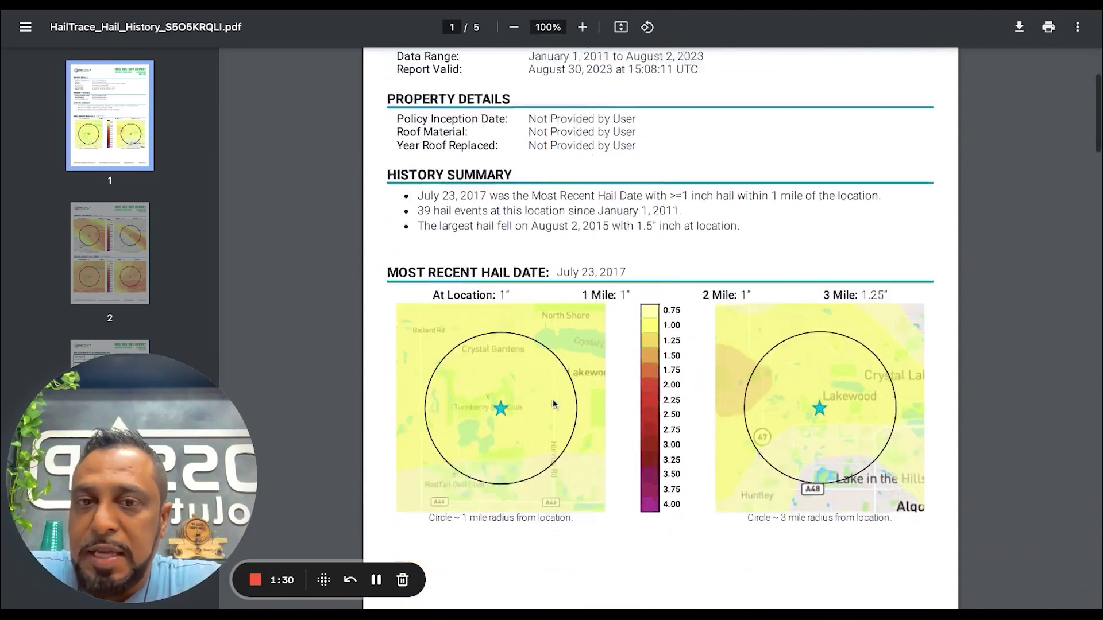
{"action": "scroll", "coordinate": [798, 366], "scroll_direction": "down", "scroll_amount": 7}
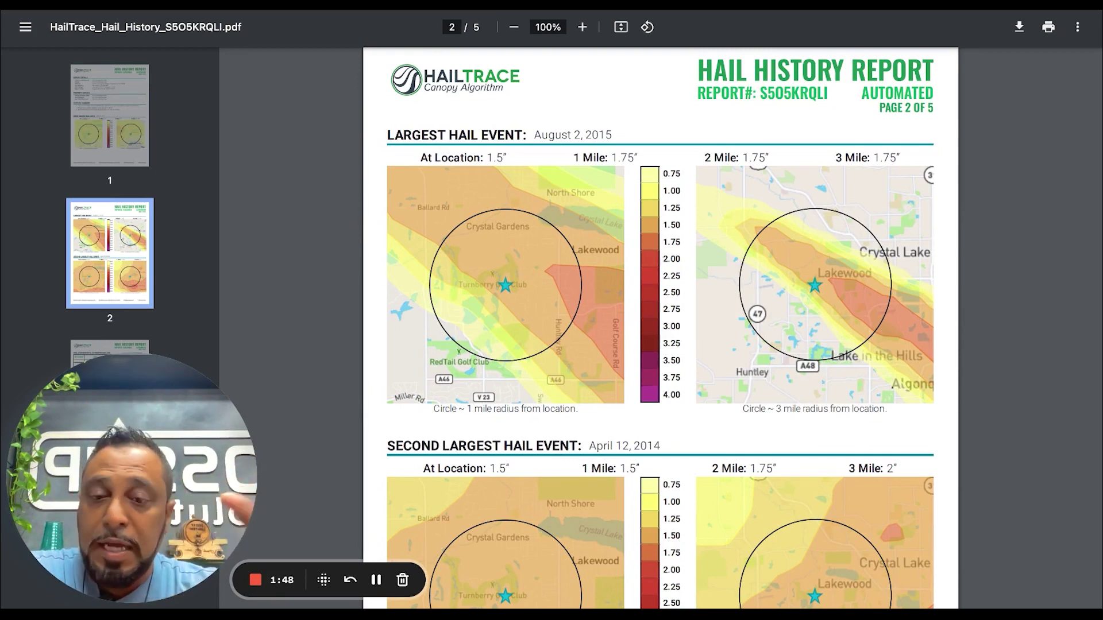
{"action": "scroll", "coordinate": [661, 327], "scroll_direction": "down", "scroll_amount": 2}
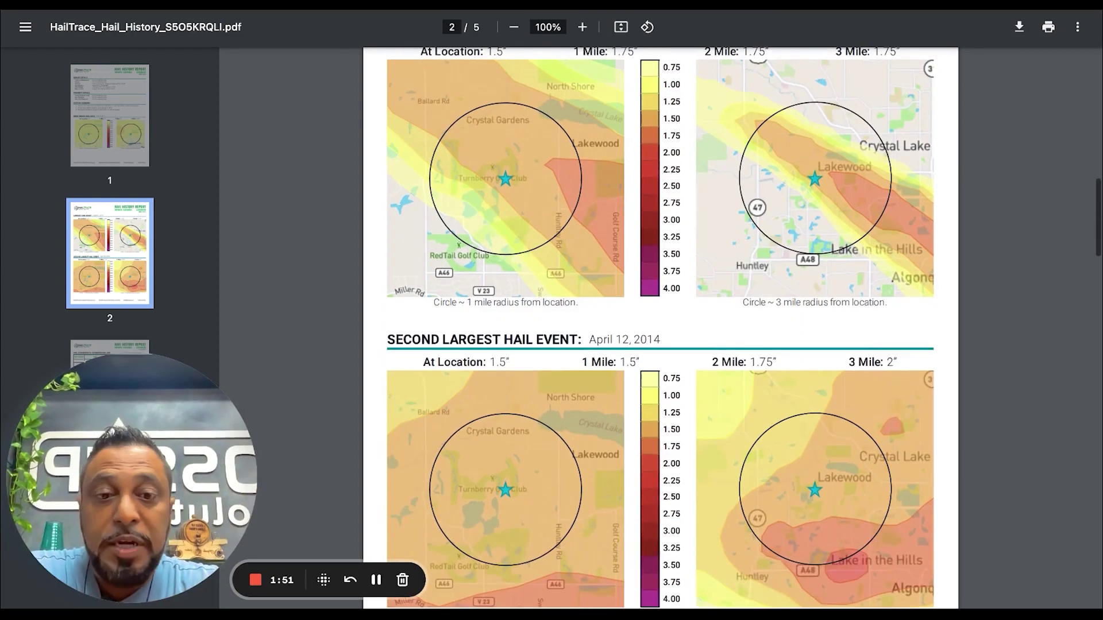
{"action": "scroll", "coordinate": [660, 327], "scroll_direction": "down", "scroll_amount": 9}
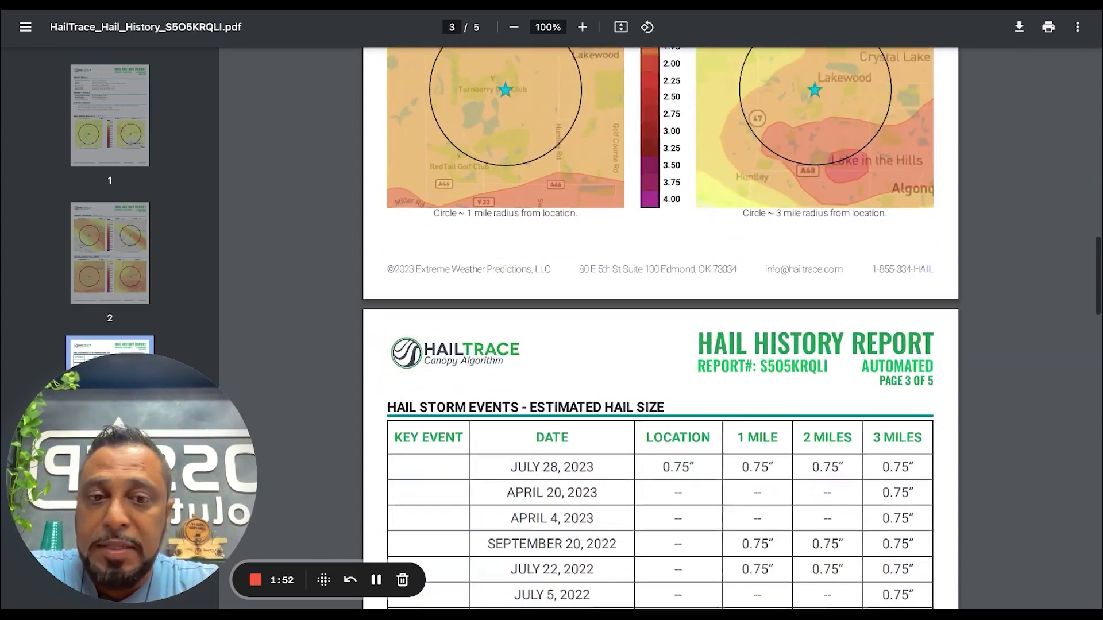
{"action": "scroll", "coordinate": [799, 328], "scroll_direction": "down", "scroll_amount": 3}
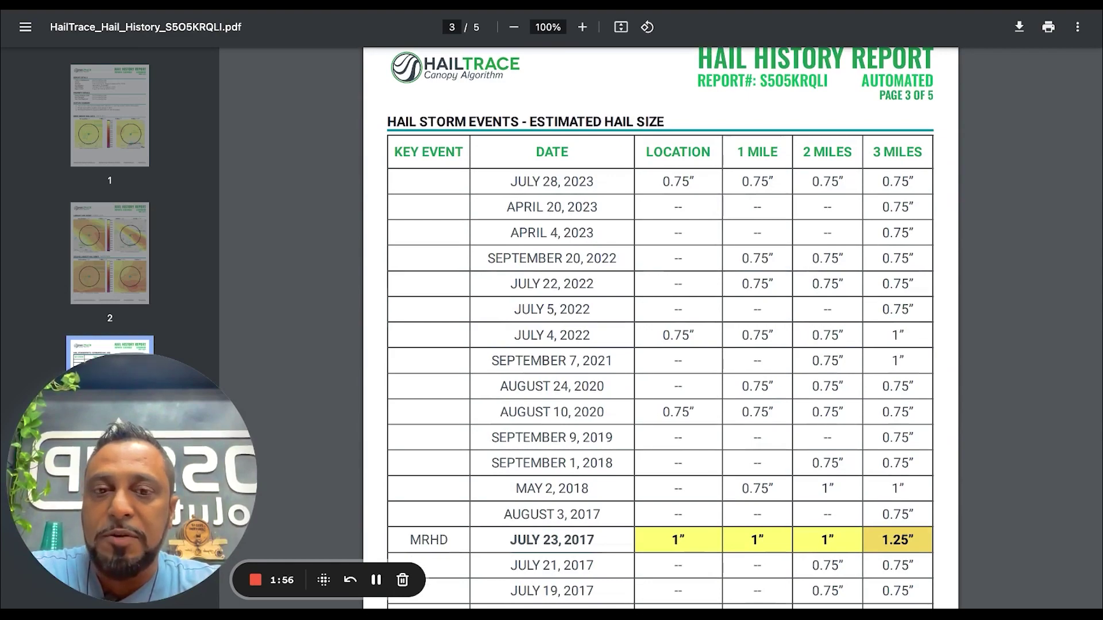
{"action": "scroll", "coordinate": [700, 354], "scroll_direction": "down", "scroll_amount": 12}
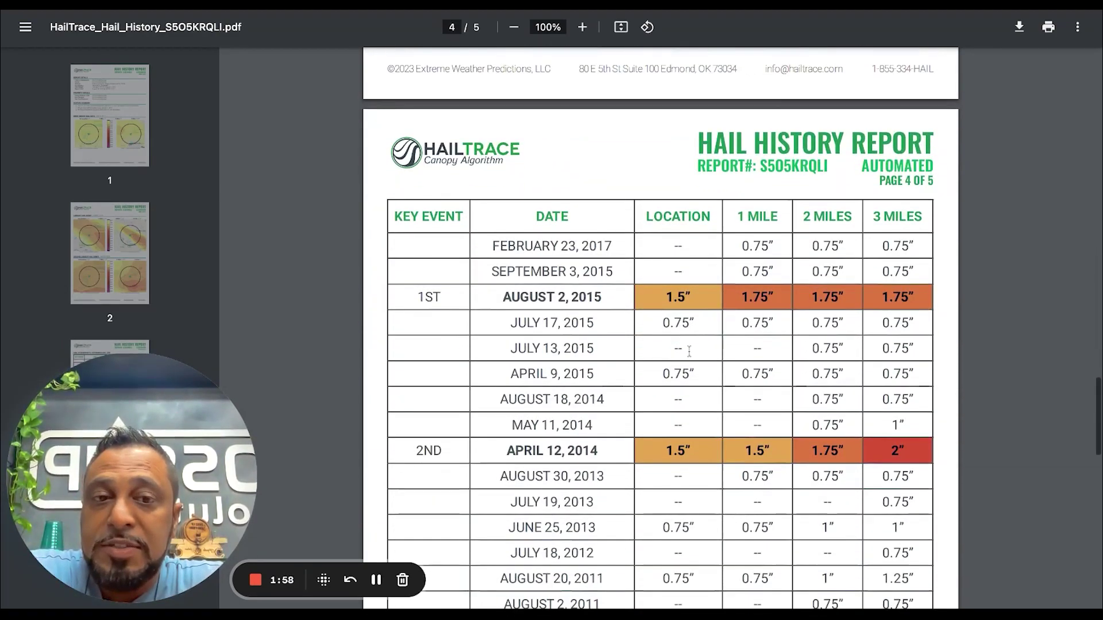
{"action": "scroll", "coordinate": [798, 494], "scroll_direction": "down", "scroll_amount": 2}
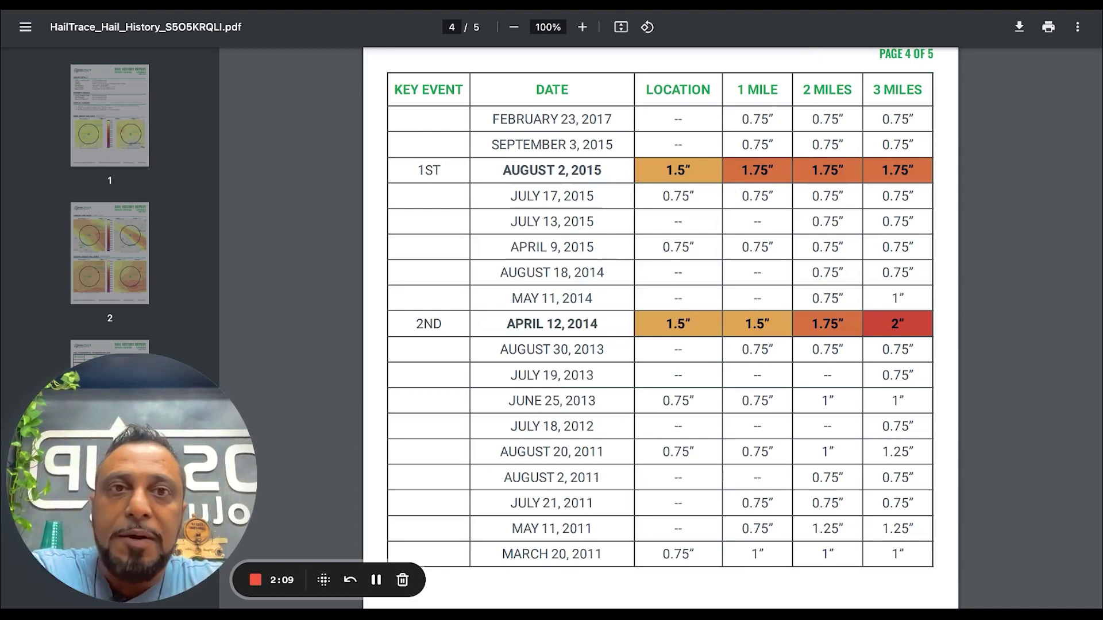
{"action": "key", "text": "ctrl+shift+Tab"}
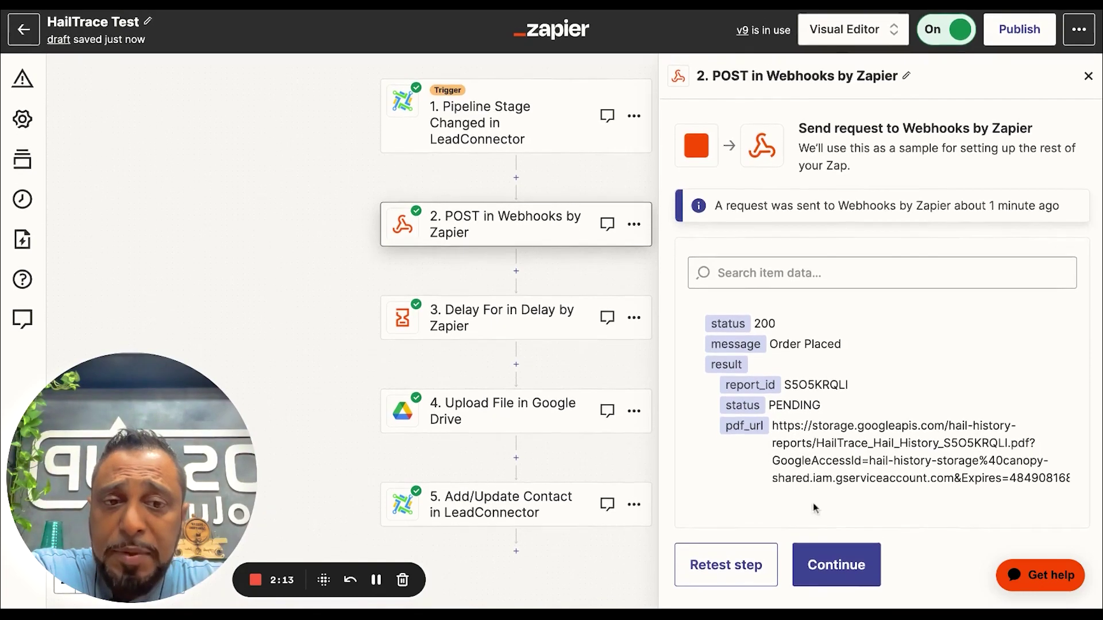
Review the delay length, accept the Delay test result, and advance to Google Drive Upload File
{"action": "left_click", "coordinate": [824, 580]}
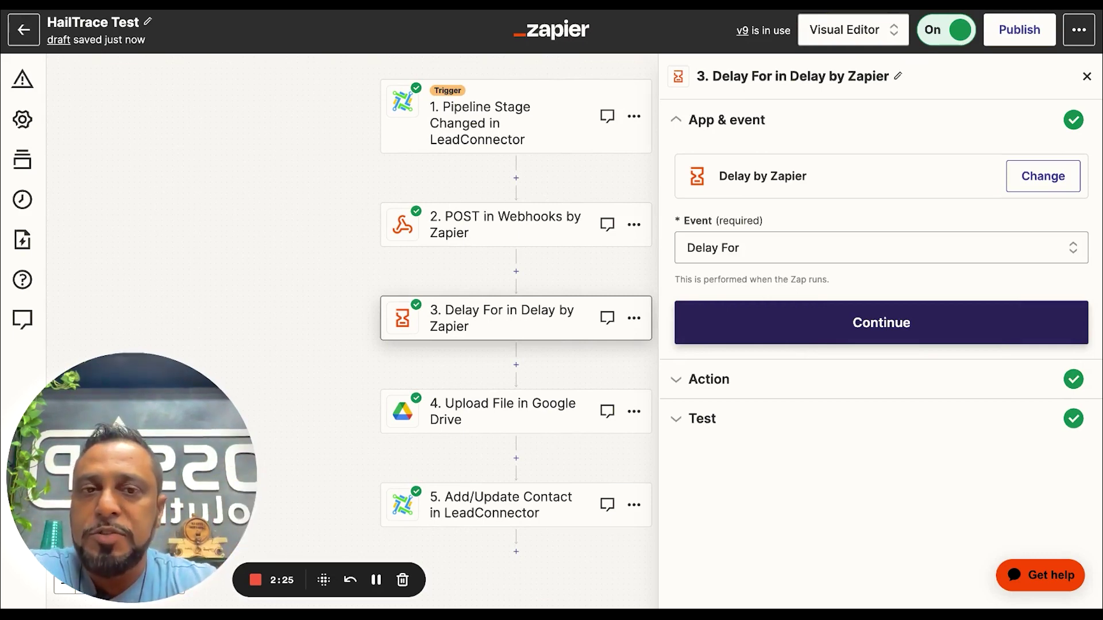
{"action": "left_click", "coordinate": [807, 322]}
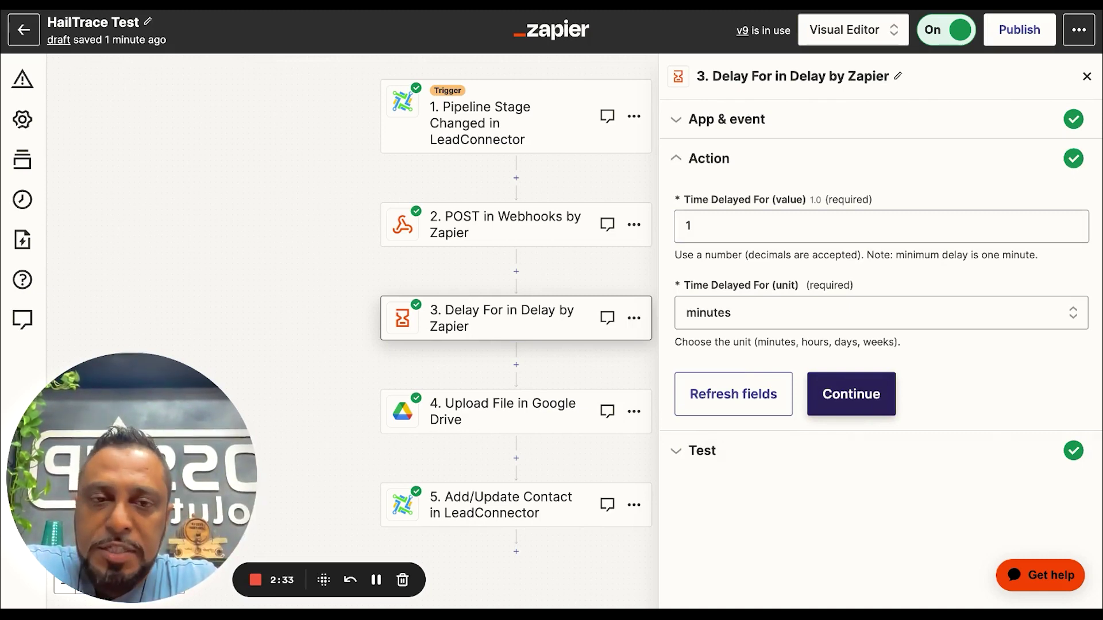
{"action": "left_click", "coordinate": [701, 226]}
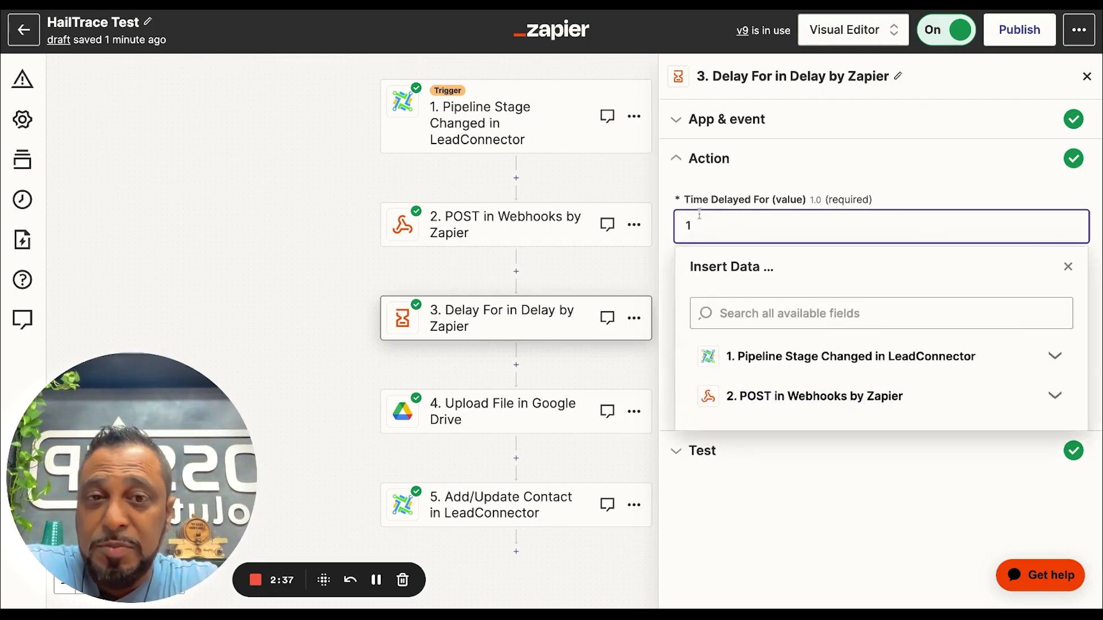
{"action": "left_click", "coordinate": [849, 394]}
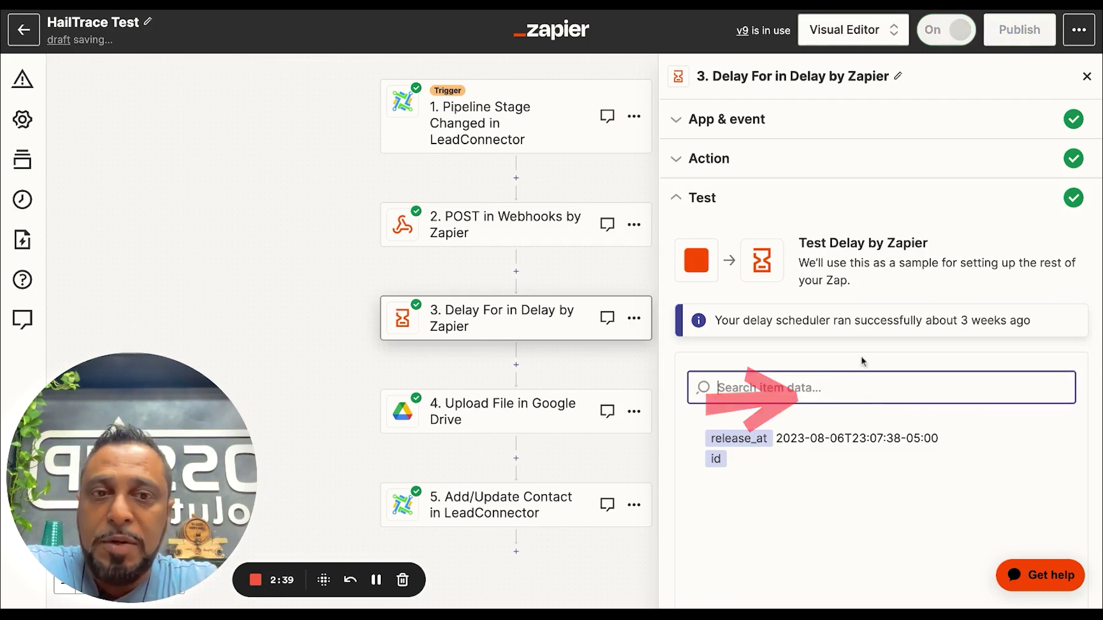
{"action": "scroll", "coordinate": [840, 498], "scroll_direction": "down", "scroll_amount": 2}
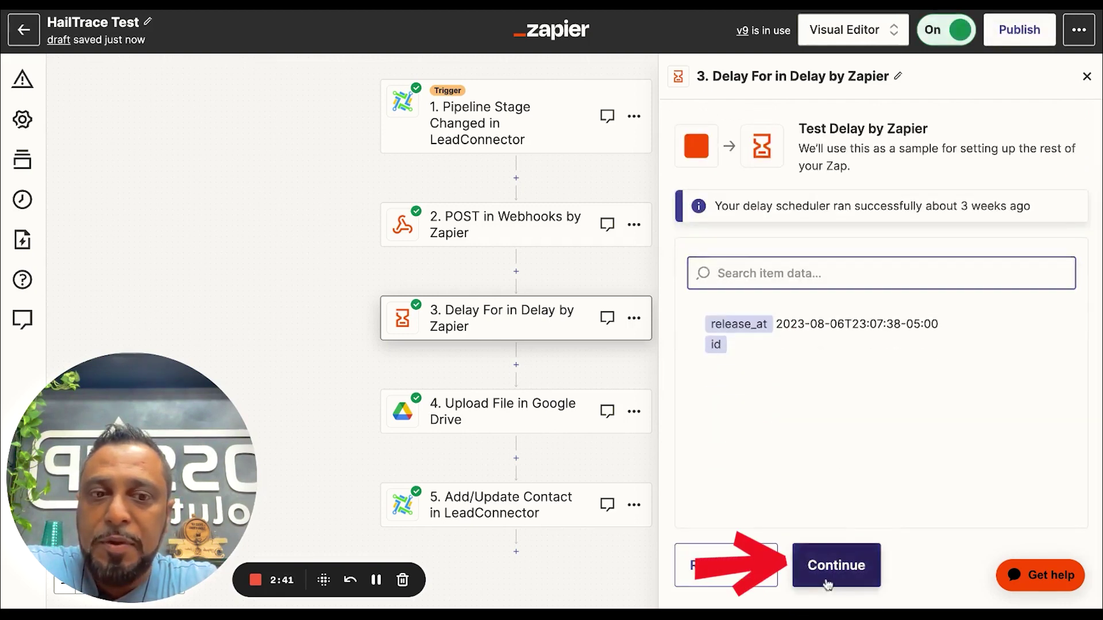
{"action": "left_click", "coordinate": [827, 569]}
{"action": "left_click", "coordinate": [778, 327]}
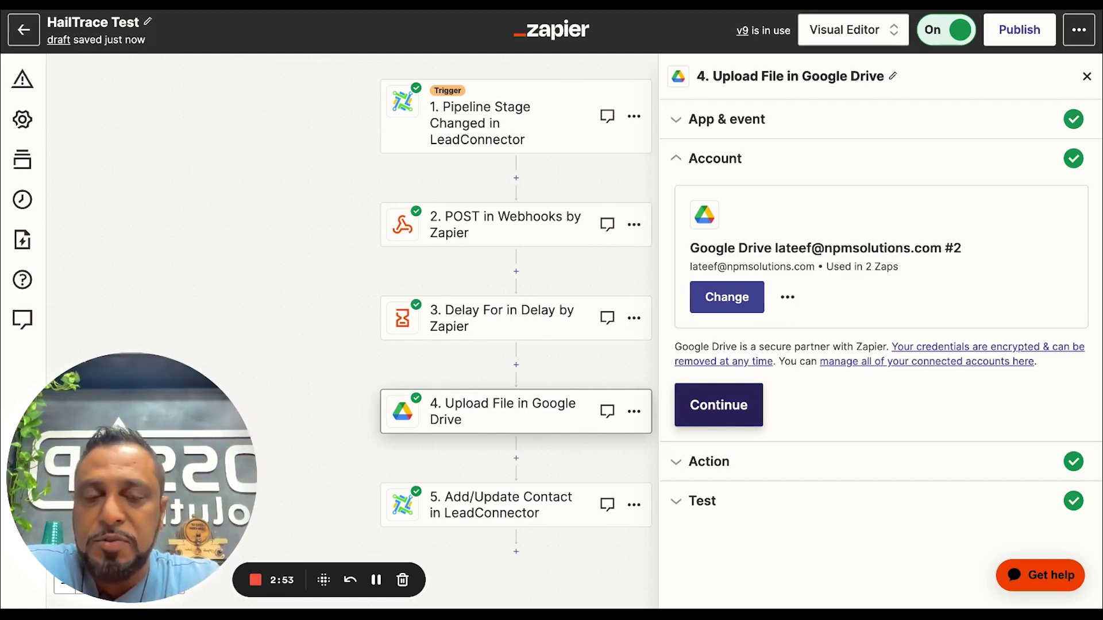
Confirm the connected Google Drive account and review the upload file settings
{"action": "left_click", "coordinate": [727, 396]}
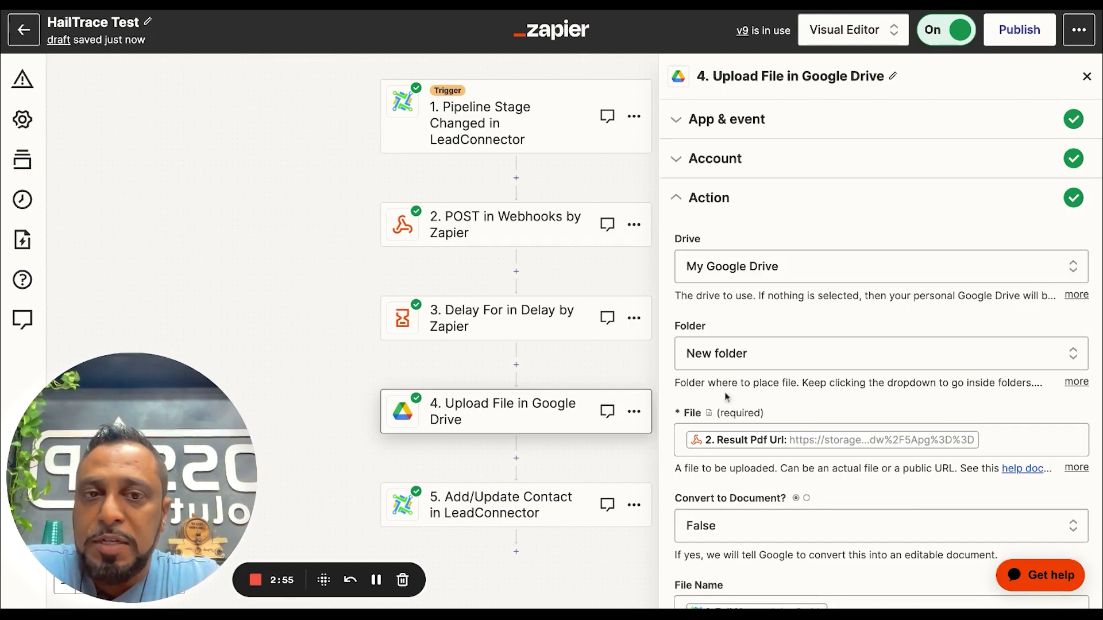
{"action": "scroll", "coordinate": [770, 415], "scroll_direction": "down", "scroll_amount": 4}
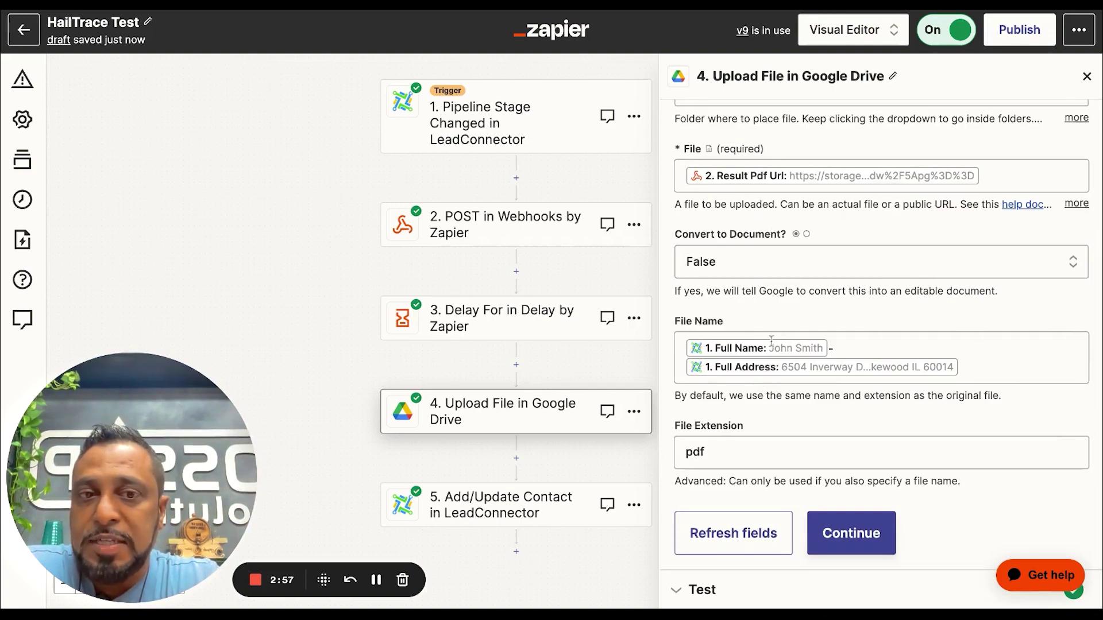
{"action": "scroll", "coordinate": [802, 379], "scroll_direction": "up", "scroll_amount": 1}
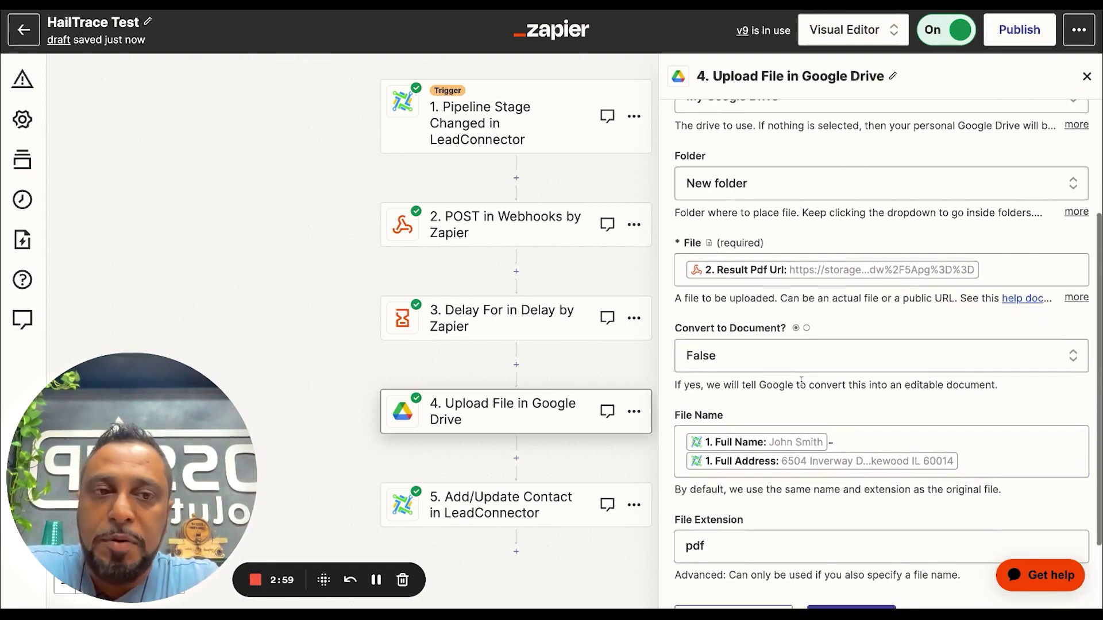
{"action": "scroll", "coordinate": [801, 379], "scroll_direction": "down", "scroll_amount": 2}
{"action": "scroll", "coordinate": [881, 354], "scroll_direction": "up", "scroll_amount": 2}
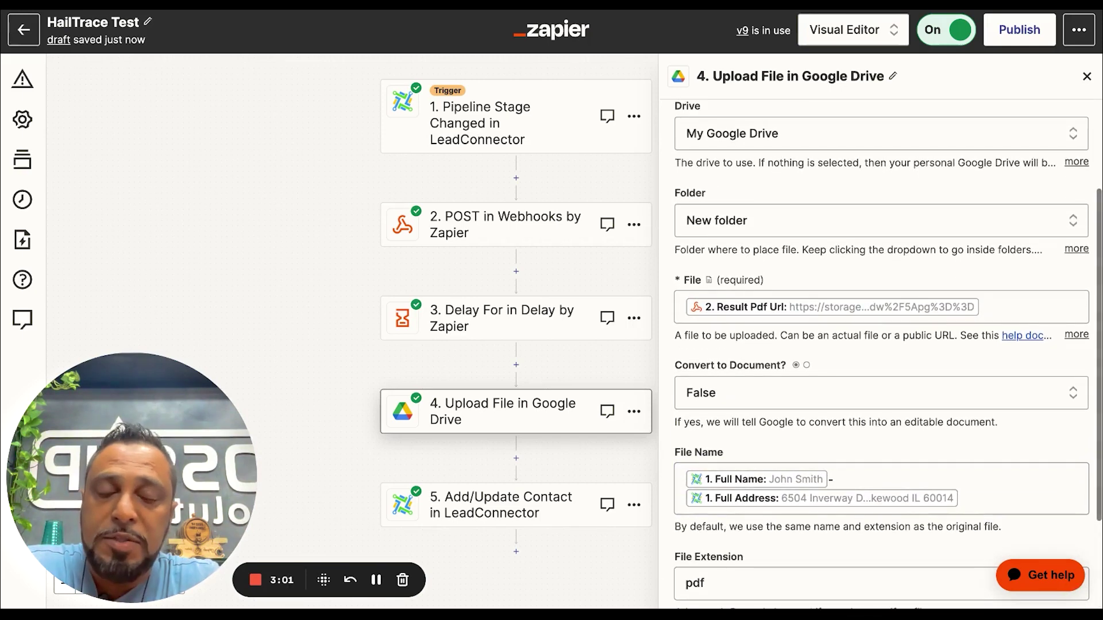
{"action": "scroll", "coordinate": [883, 356], "scroll_direction": "up", "scroll_amount": 2}
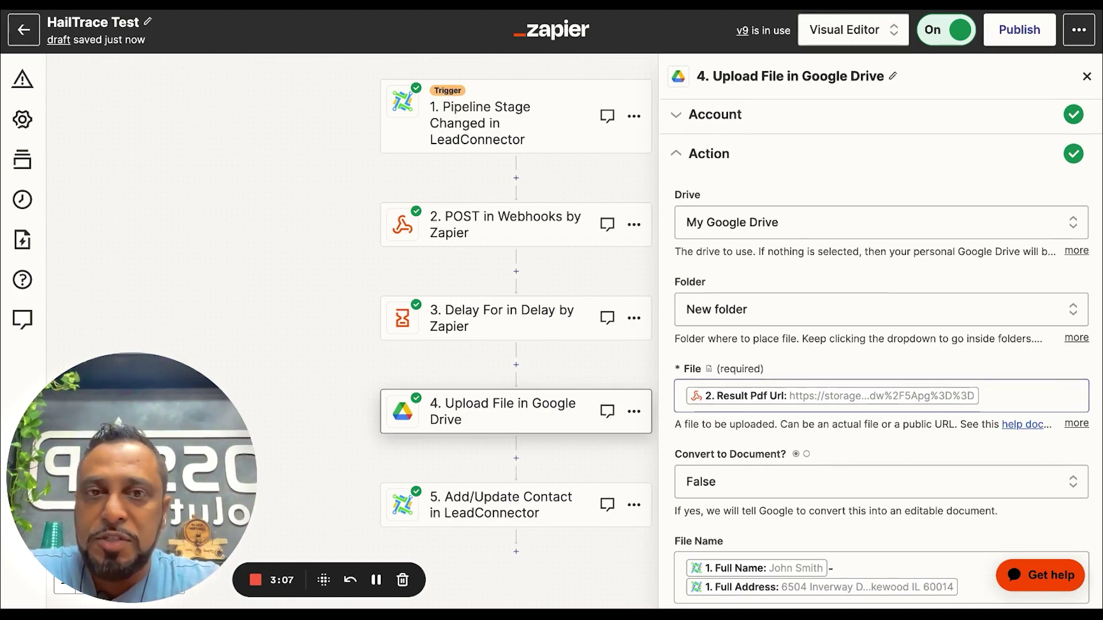
{"action": "scroll", "coordinate": [864, 550], "scroll_direction": "down", "scroll_amount": 4}
{"action": "left_click", "coordinate": [864, 551]}
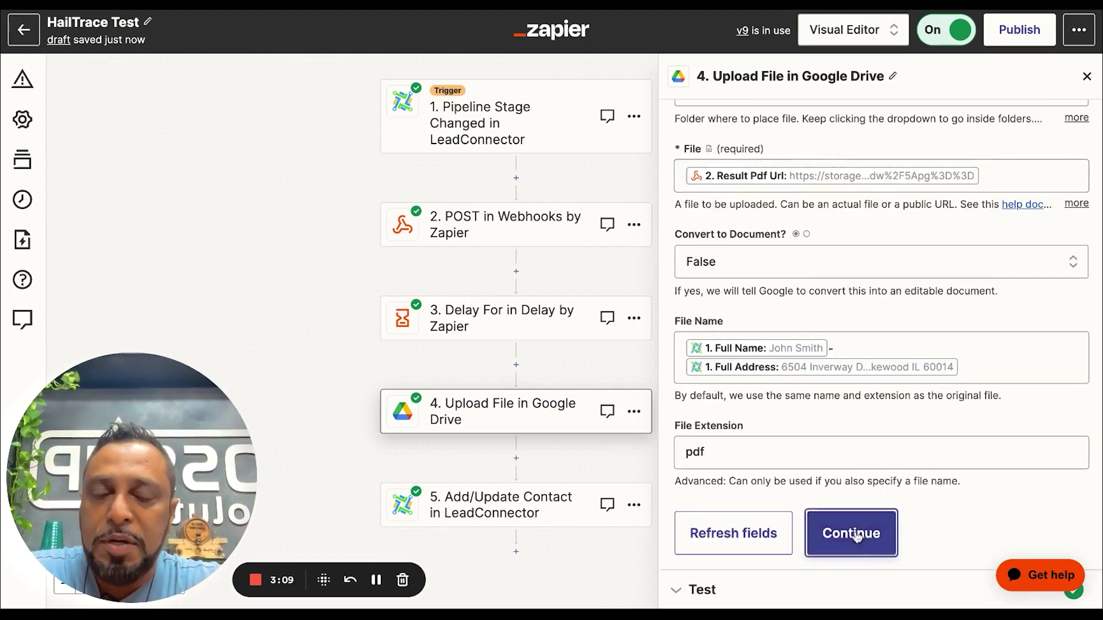
{"action": "scroll", "coordinate": [840, 483], "scroll_direction": "down", "scroll_amount": 10}
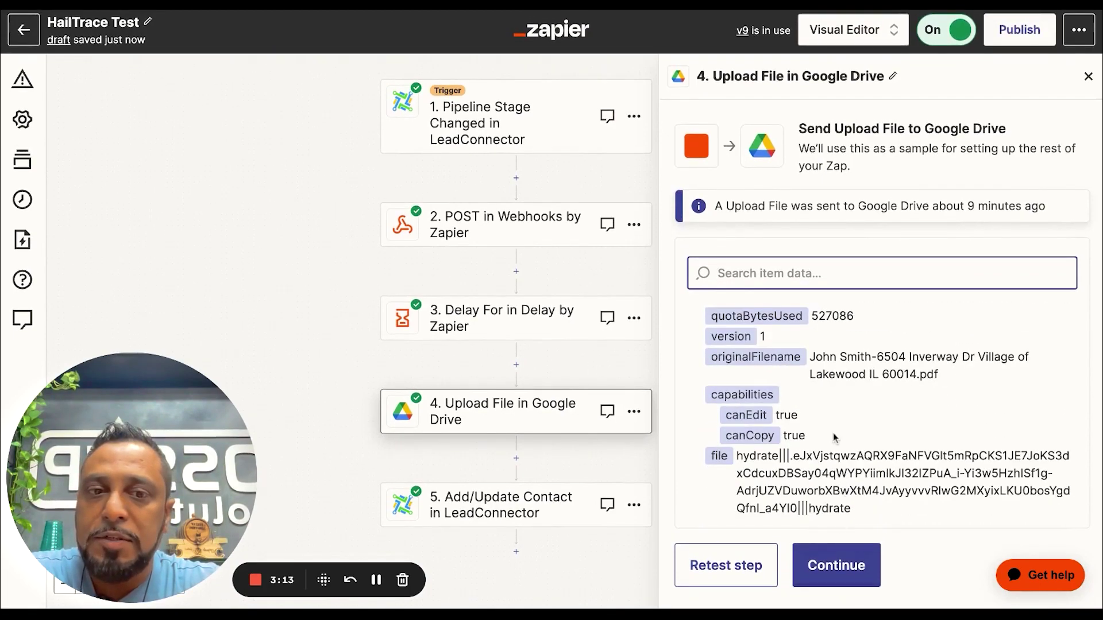
Retest the upload so a new PDF named from the contact's name and address is sent
{"action": "left_click", "coordinate": [746, 566]}
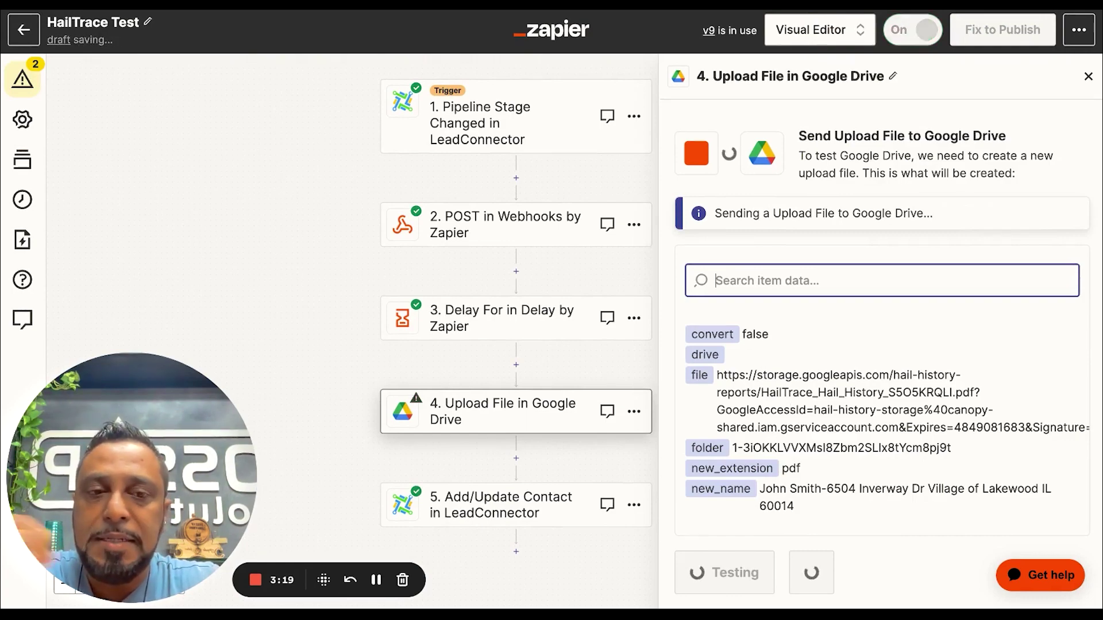
{"action": "scroll", "coordinate": [887, 416], "scroll_direction": "down", "scroll_amount": 3}
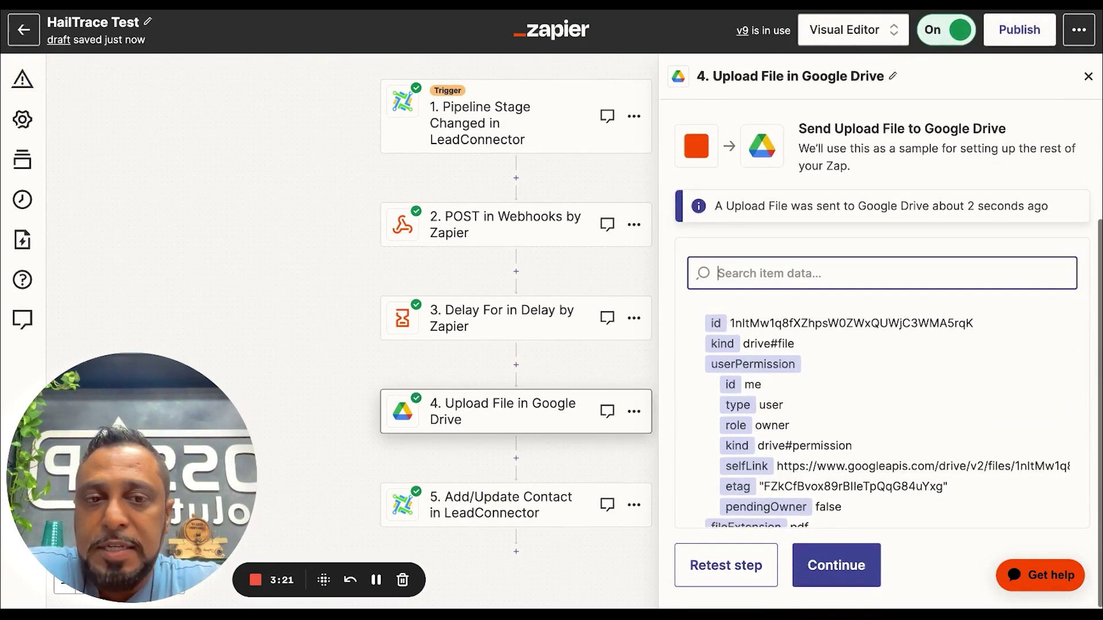
{"action": "scroll", "coordinate": [792, 372], "scroll_direction": "down", "scroll_amount": 5}
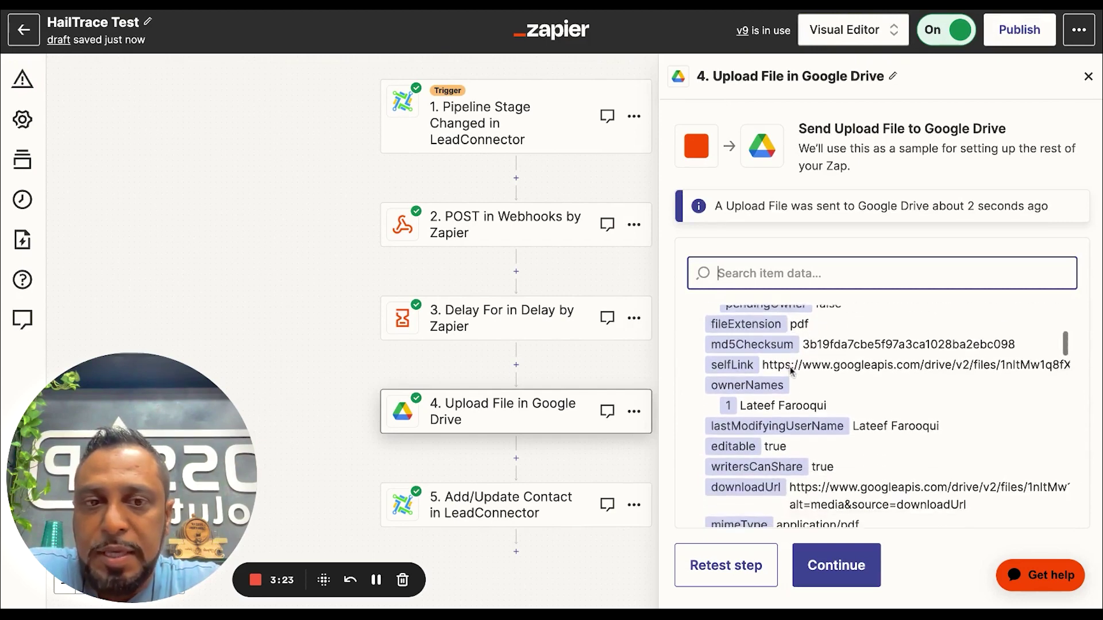
{"action": "scroll", "coordinate": [792, 376], "scroll_direction": "down", "scroll_amount": 2}
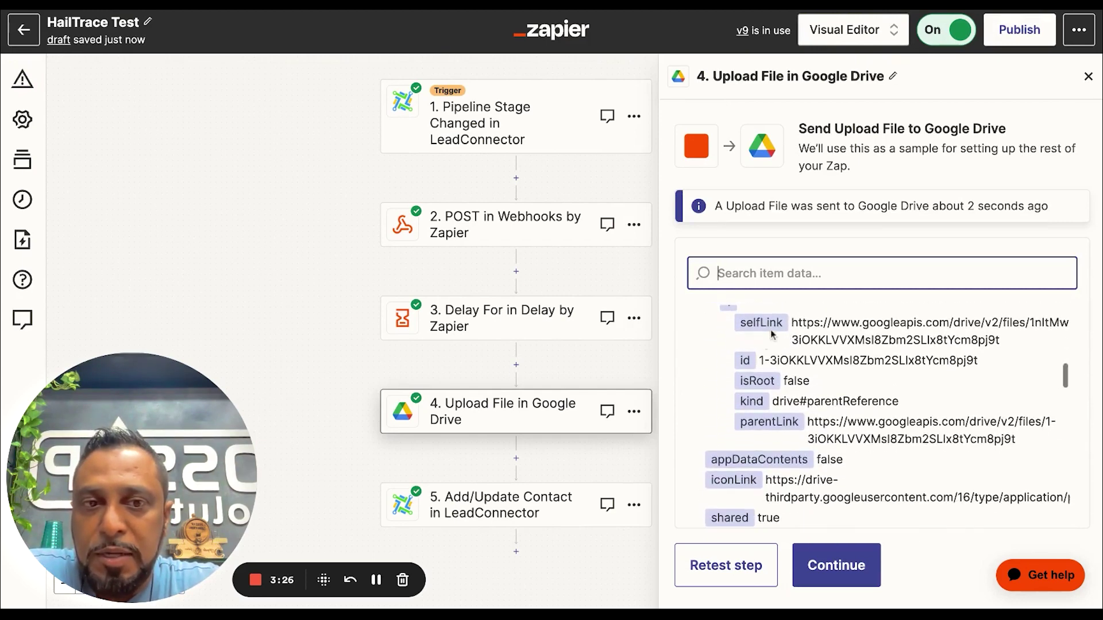
{"action": "scroll", "coordinate": [799, 435], "scroll_direction": "down", "scroll_amount": 8}
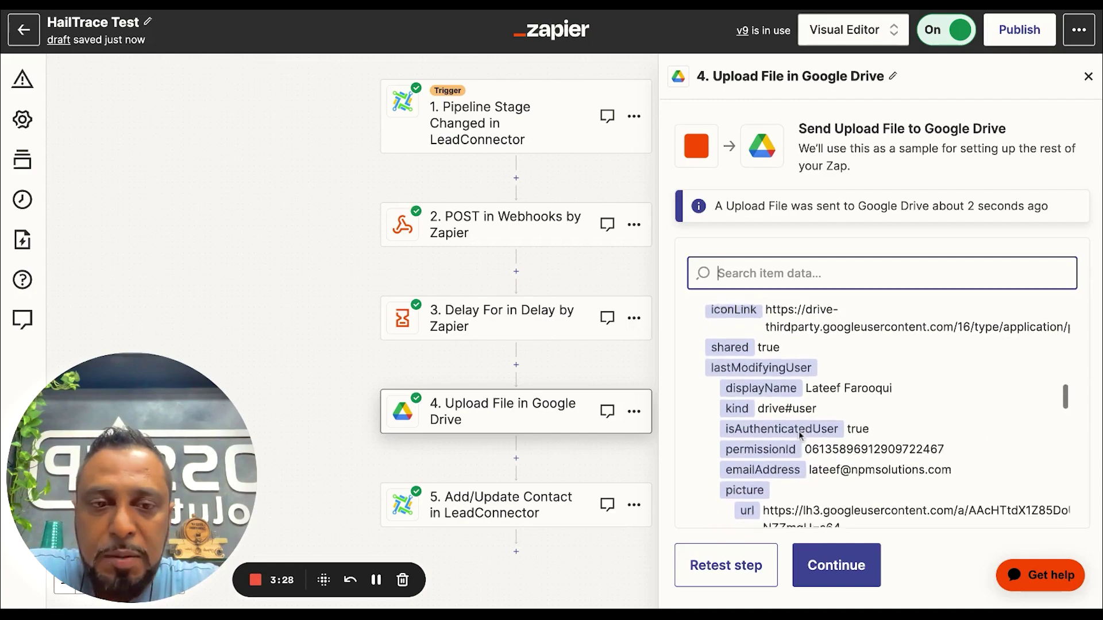
{"action": "scroll", "coordinate": [799, 435], "scroll_direction": "down", "scroll_amount": 4}
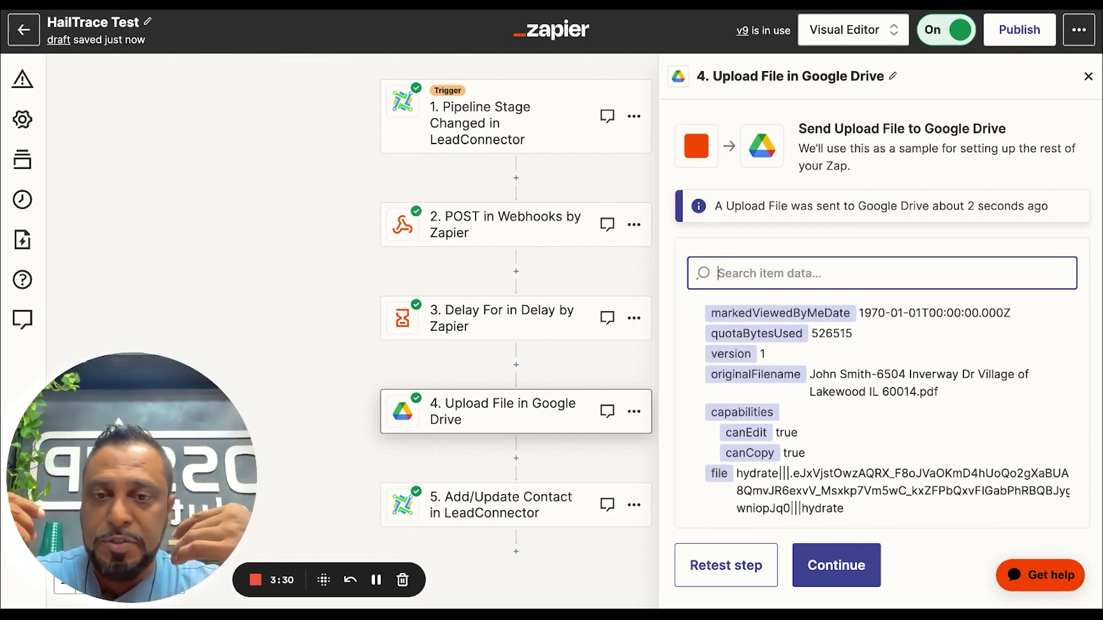
{"action": "left_click", "coordinate": [837, 566]}
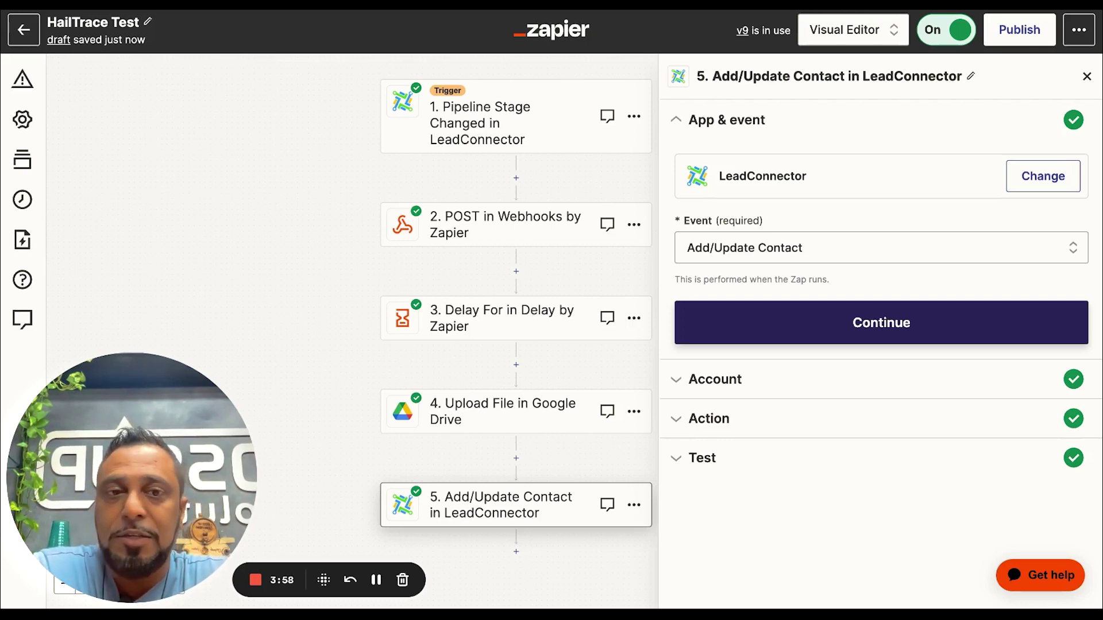
Confirm the LeadConnector app and account, and check Phone Number's trigger mapping
{"action": "left_click", "coordinate": [758, 334]}
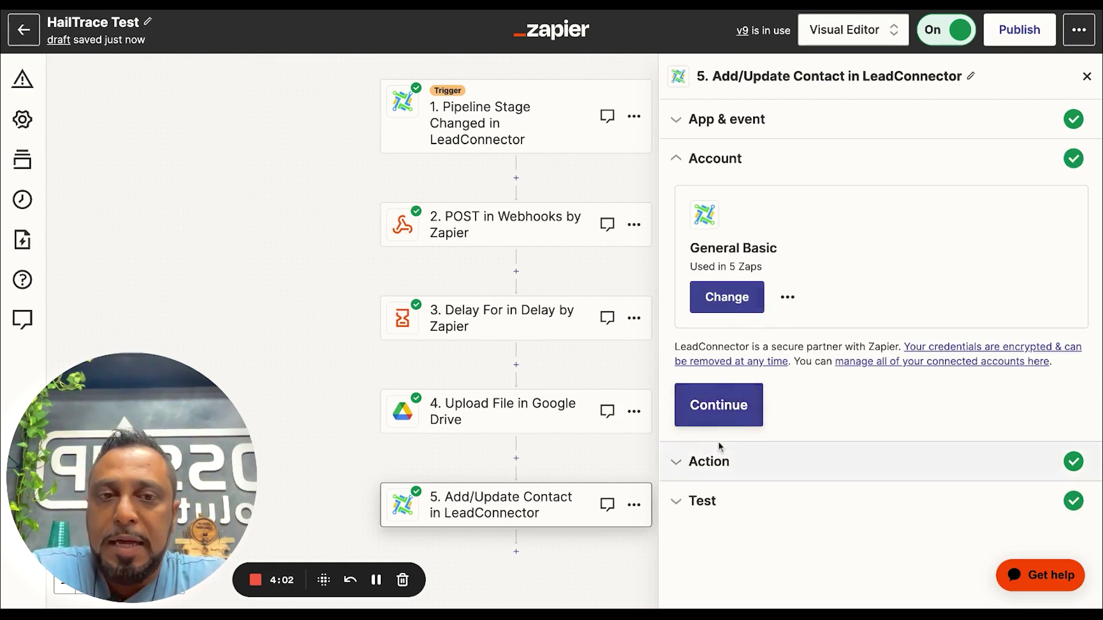
{"action": "left_click", "coordinate": [734, 404]}
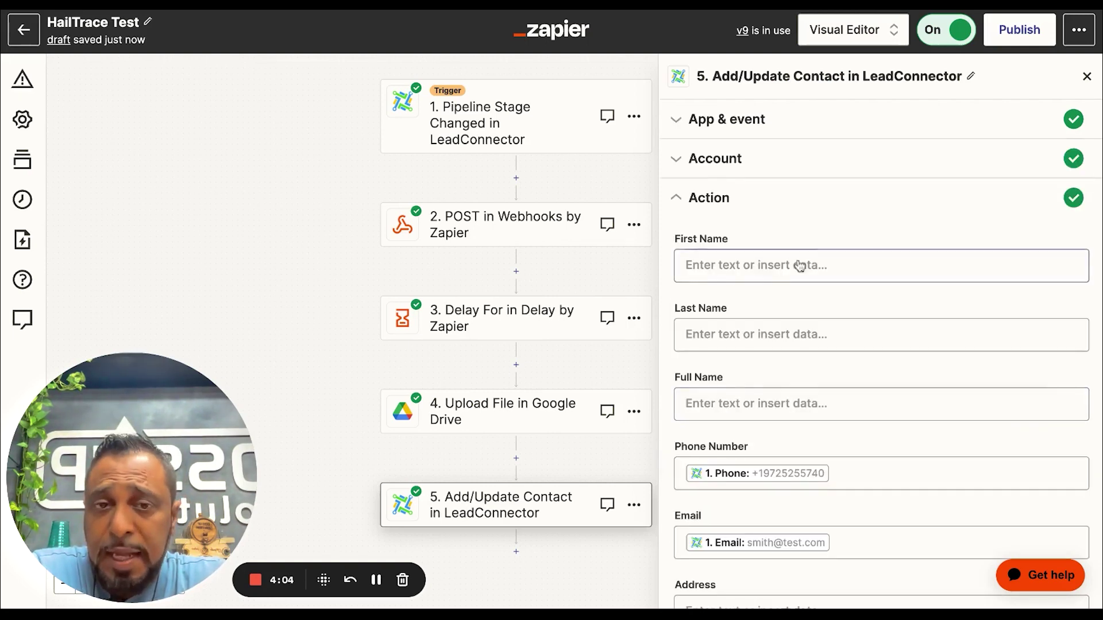
{"action": "scroll", "coordinate": [804, 264], "scroll_direction": "down", "scroll_amount": 3}
{"action": "left_click", "coordinate": [844, 292]}
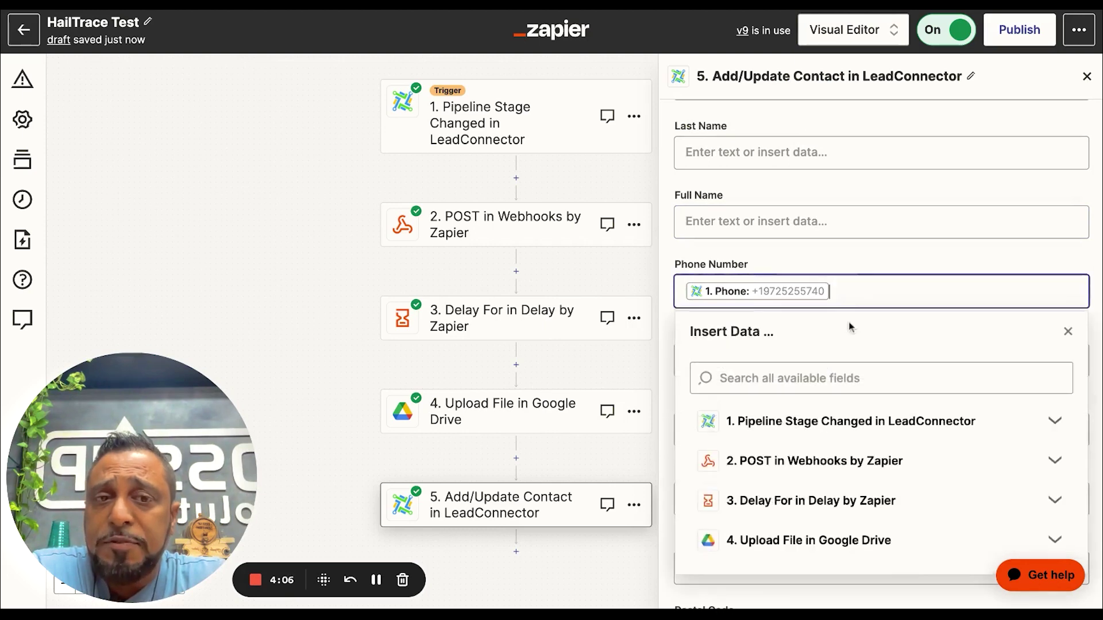
{"action": "left_click", "coordinate": [764, 266]}
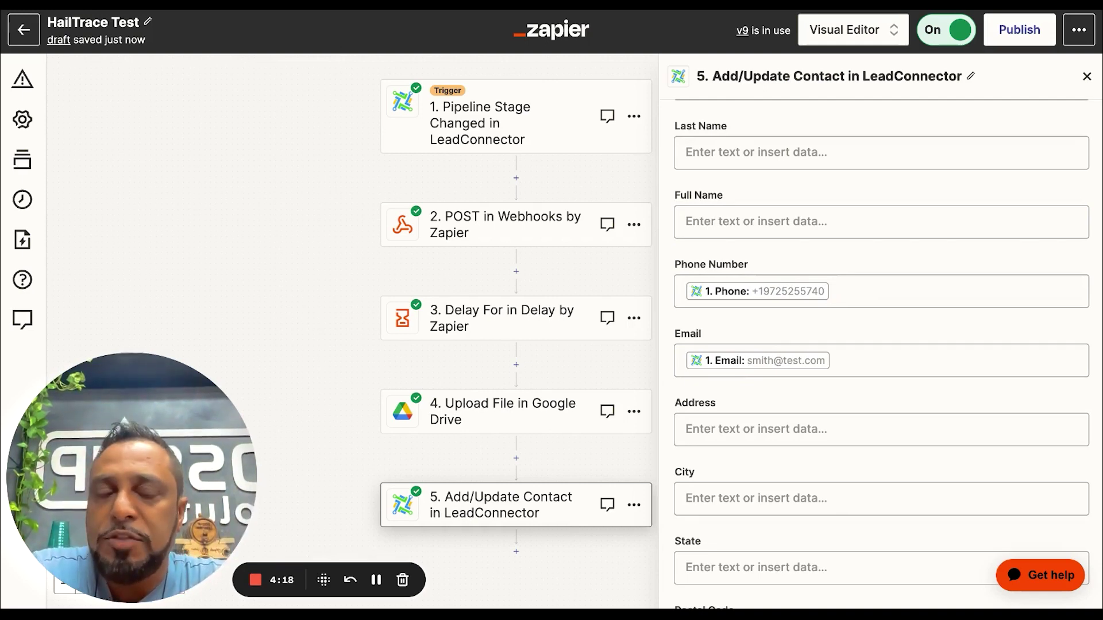
Review the Action fields down to HailTrace and Mark as Lead set to True
{"action": "scroll", "coordinate": [882, 354], "scroll_direction": "down", "scroll_amount": 5}
{"action": "scroll", "coordinate": [881, 354], "scroll_direction": "down", "scroll_amount": 10}
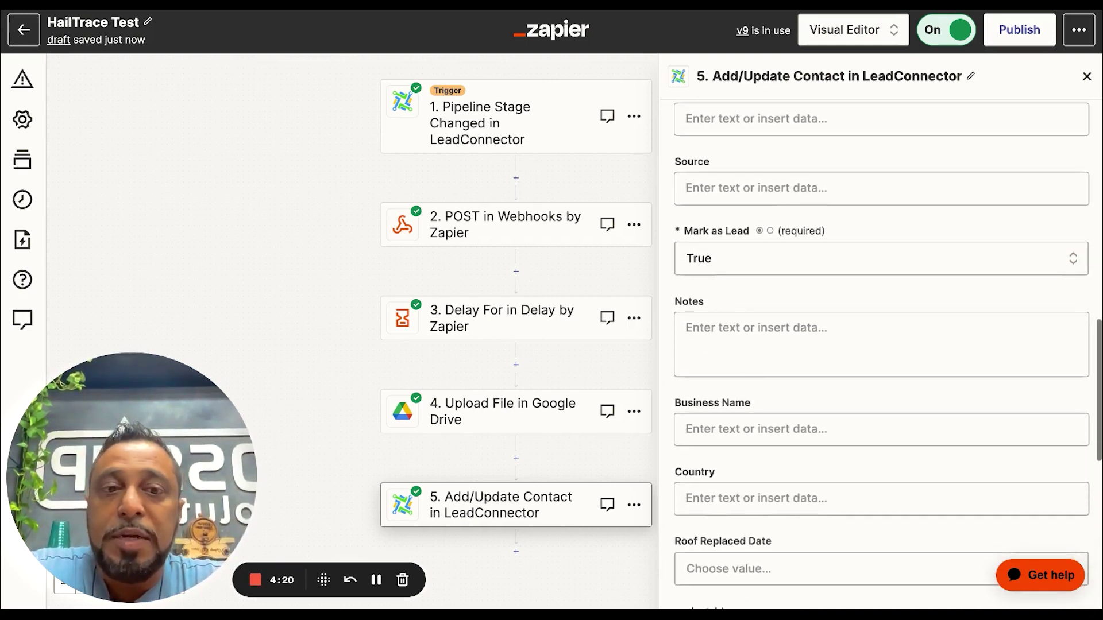
{"action": "scroll", "coordinate": [882, 354], "scroll_direction": "down", "scroll_amount": 2}
{"action": "scroll", "coordinate": [882, 354], "scroll_direction": "up", "scroll_amount": 8}
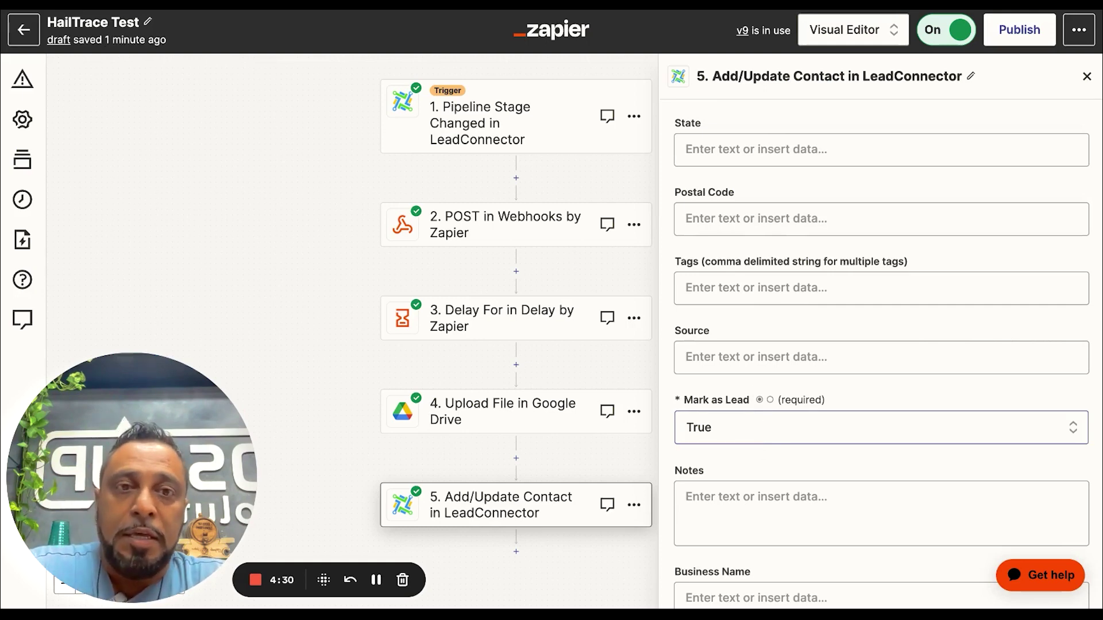
{"action": "scroll", "coordinate": [686, 396], "scroll_direction": "down", "scroll_amount": 15}
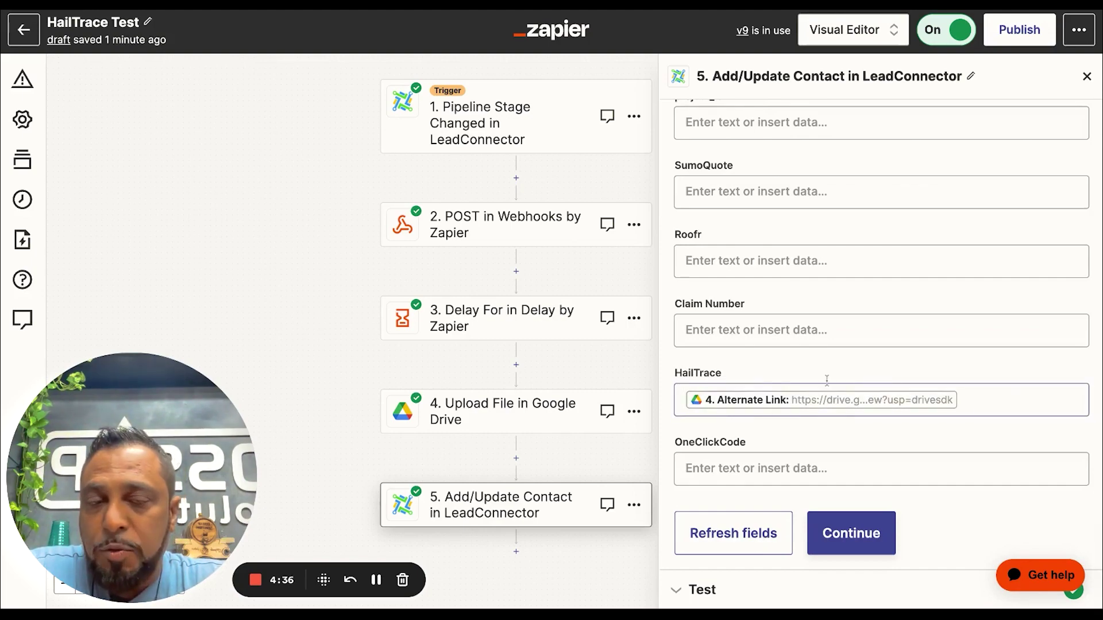
{"action": "scroll", "coordinate": [833, 382], "scroll_direction": "up", "scroll_amount": 20}
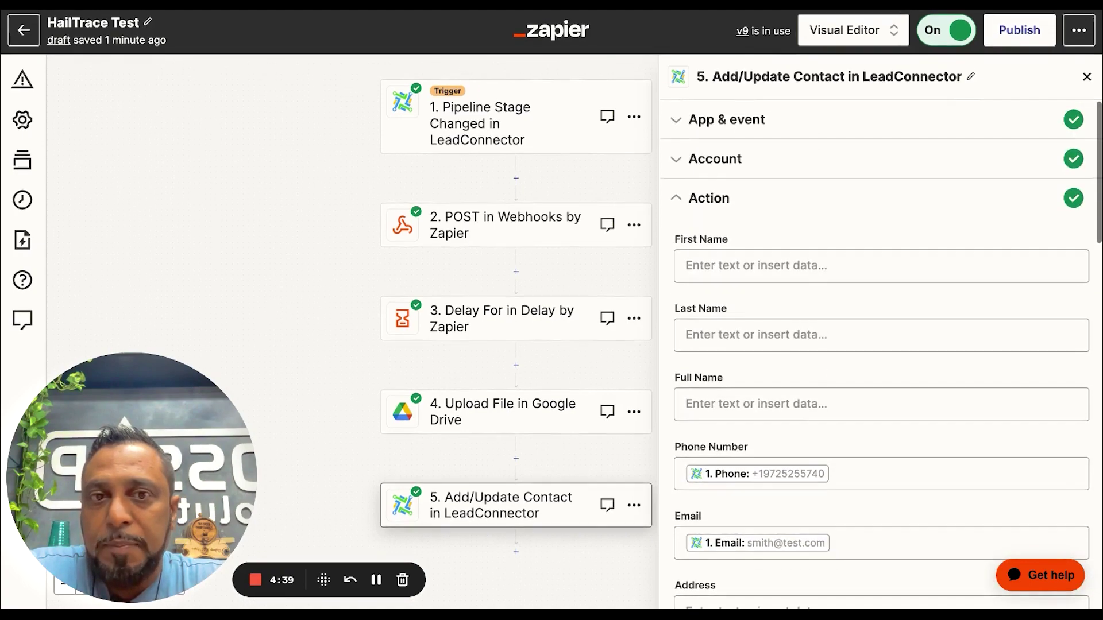
Check step 4's sample Alternate Link and map it into the contact step's HailTrace field
{"action": "left_click", "coordinate": [458, 421]}
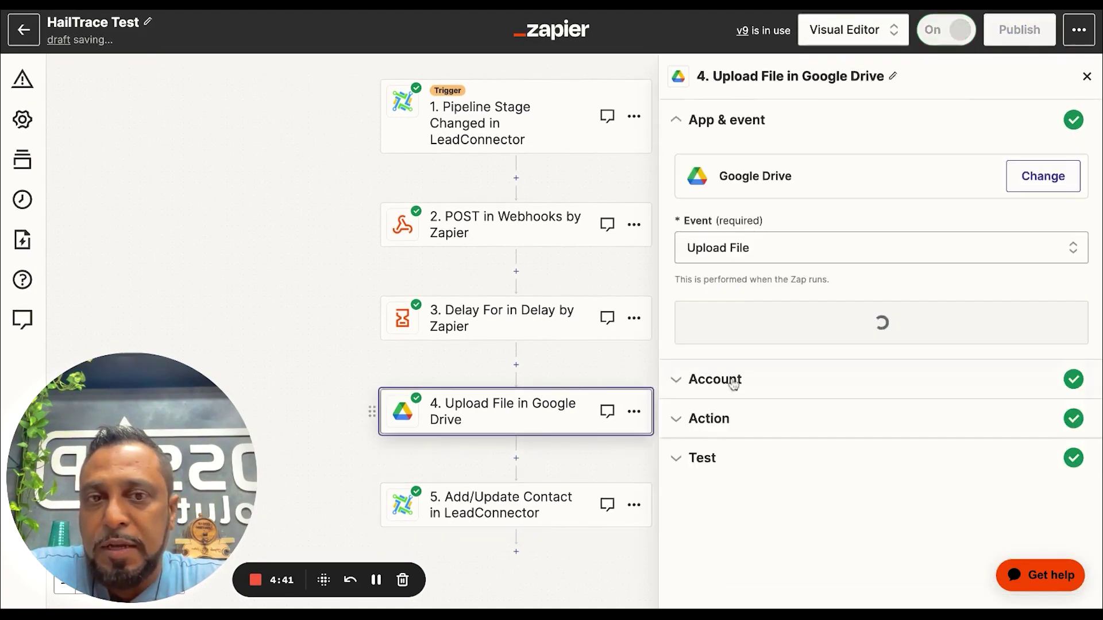
{"action": "left_click", "coordinate": [718, 460]}
{"action": "scroll", "coordinate": [719, 463], "scroll_direction": "down", "scroll_amount": 10}
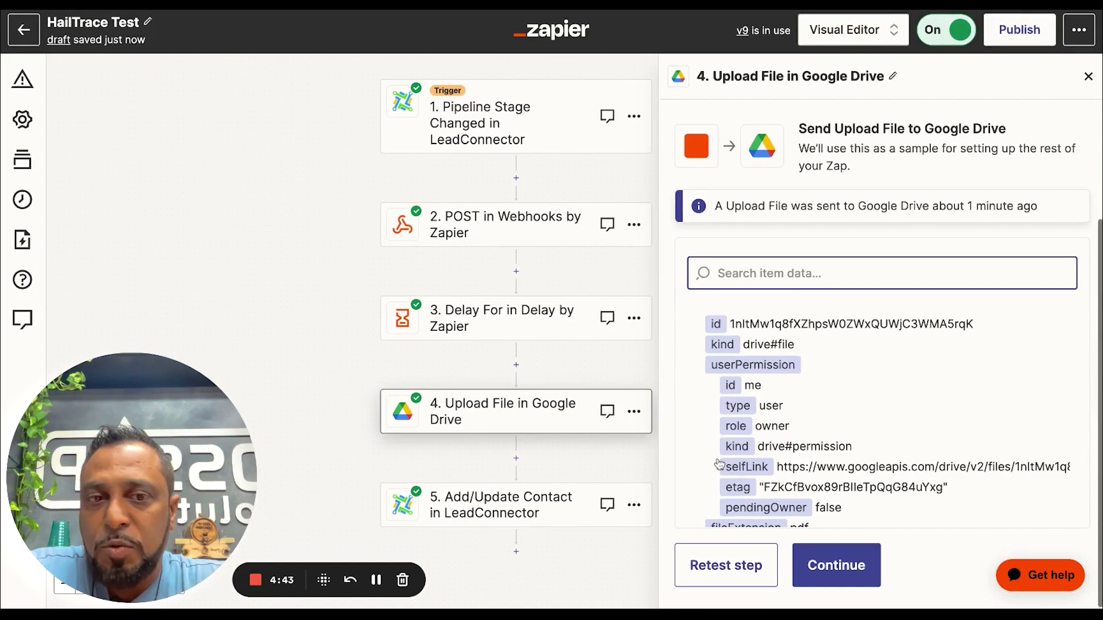
{"action": "scroll", "coordinate": [734, 426], "scroll_direction": "down", "scroll_amount": 8}
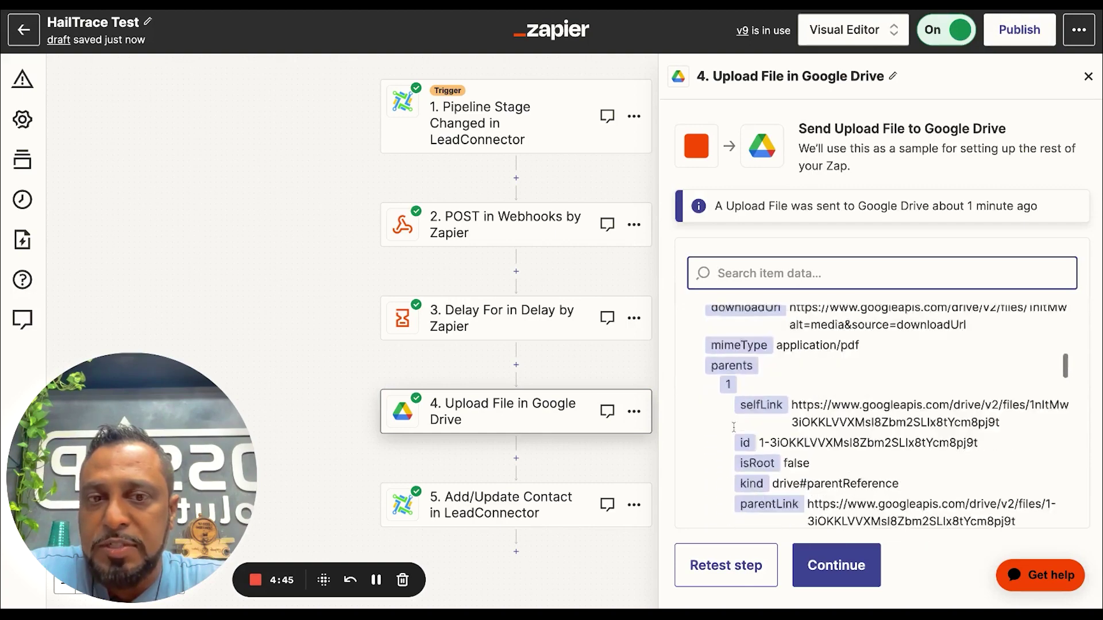
{"action": "scroll", "coordinate": [887, 416], "scroll_direction": "down", "scroll_amount": 5}
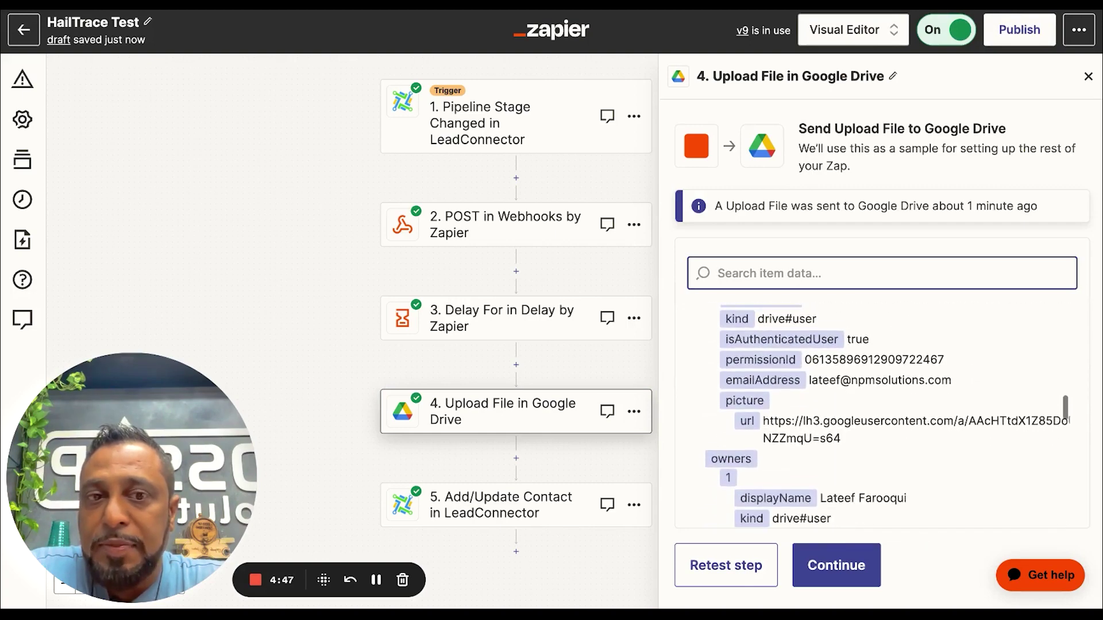
{"action": "scroll", "coordinate": [888, 417], "scroll_direction": "down", "scroll_amount": 6}
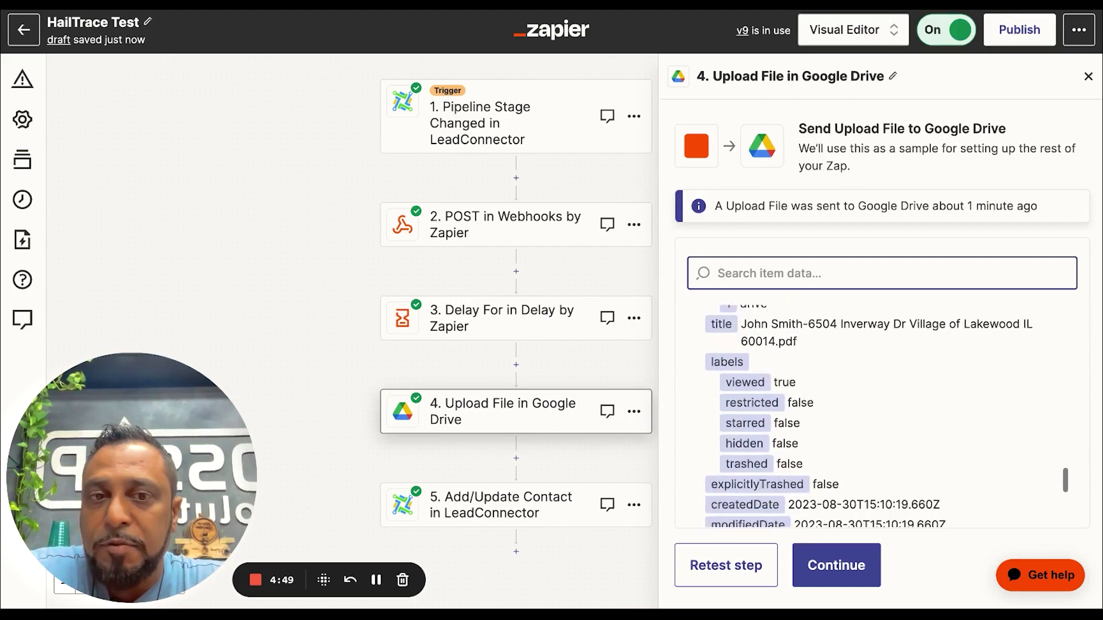
{"action": "left_click", "coordinate": [483, 497]}
{"action": "left_click", "coordinate": [715, 419]}
{"action": "scroll", "coordinate": [770, 476], "scroll_direction": "down", "scroll_amount": 15}
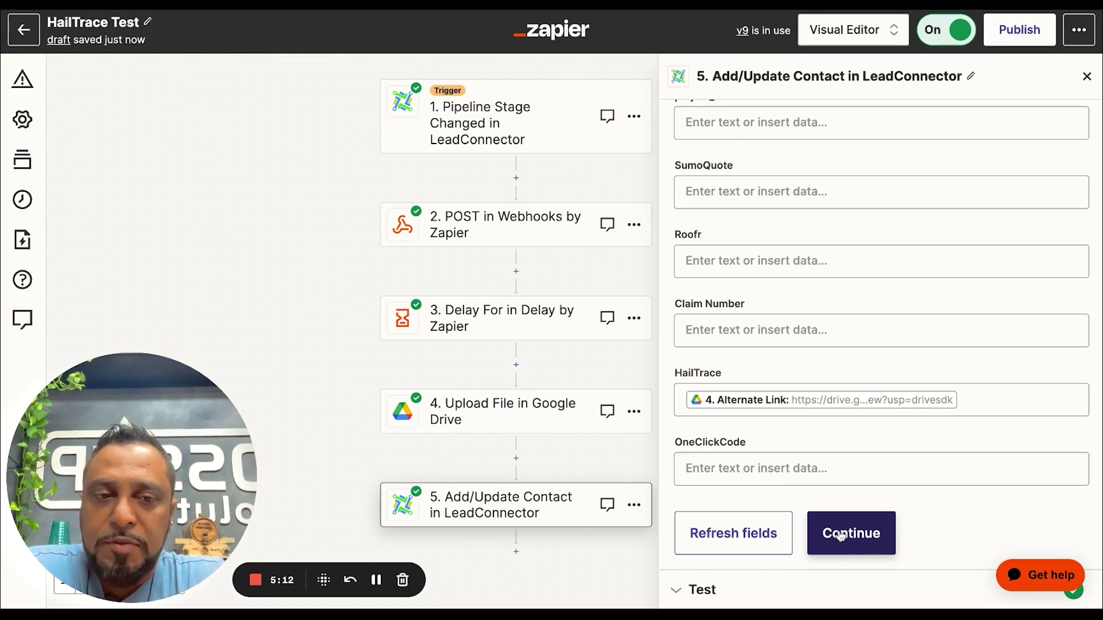
Retest the Add/Update Contact step successfully and publish the HailTrace Test Zap as a new version
{"action": "left_click", "coordinate": [868, 541]}
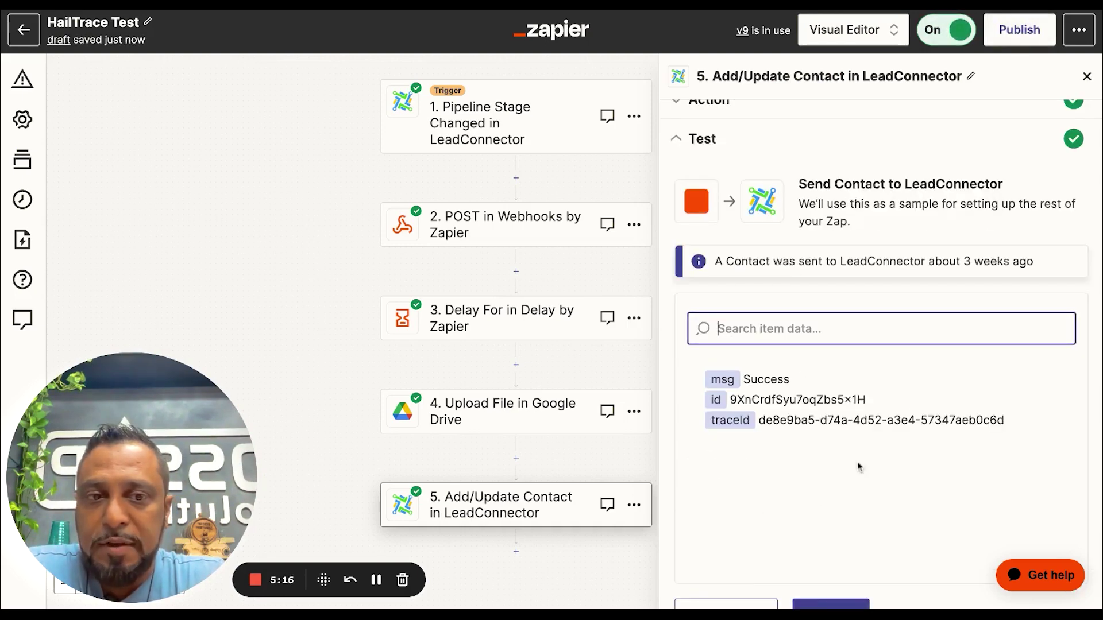
{"action": "scroll", "coordinate": [839, 486], "scroll_direction": "down", "scroll_amount": 2}
{"action": "left_click", "coordinate": [830, 565]}
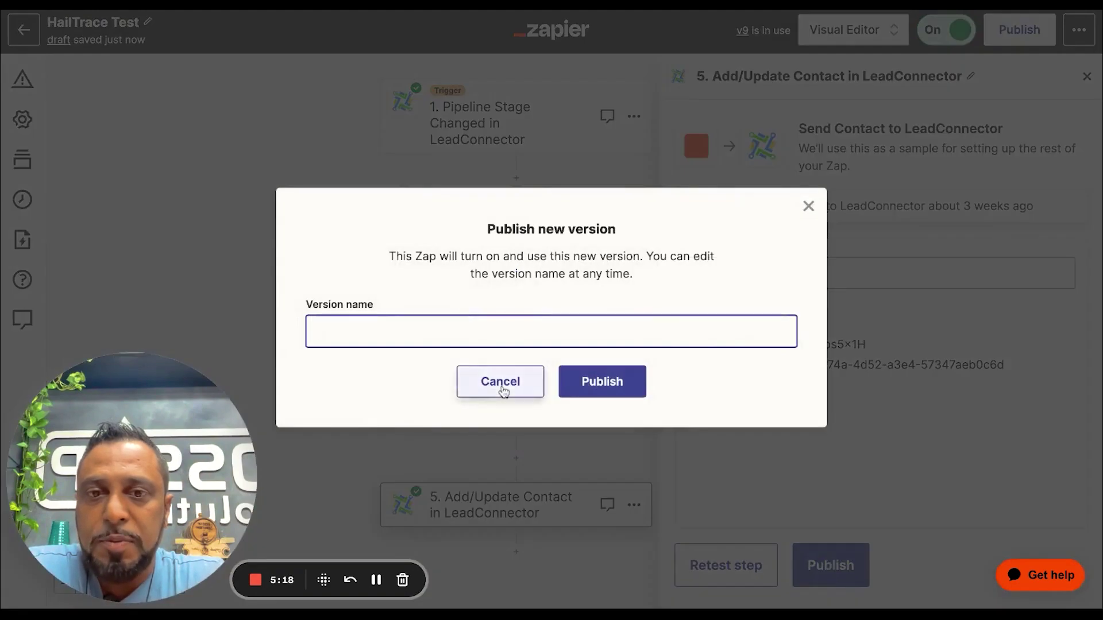
{"action": "left_click", "coordinate": [504, 391]}
{"action": "left_click", "coordinate": [704, 562]}
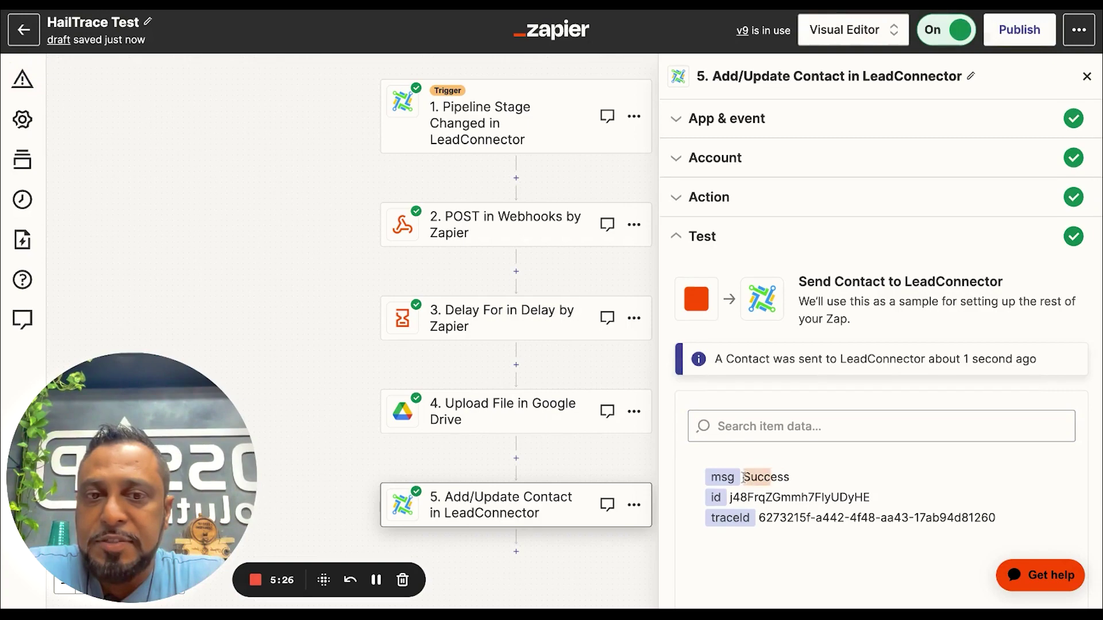
{"action": "scroll", "coordinate": [796, 500], "scroll_direction": "down", "scroll_amount": 2}
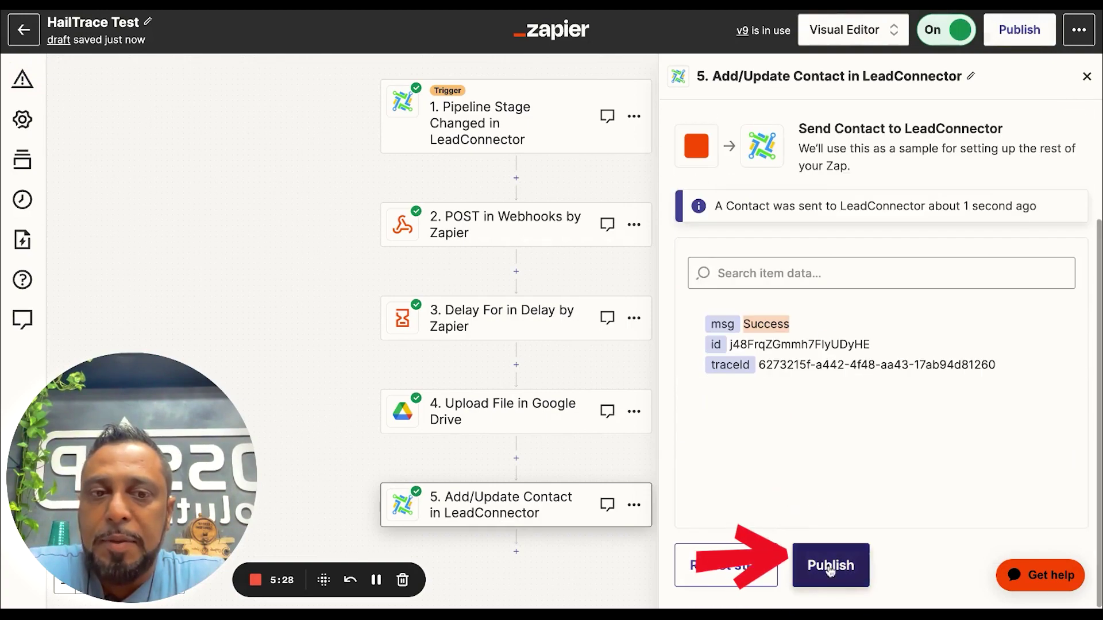
{"action": "left_click", "coordinate": [830, 568]}
{"action": "left_click", "coordinate": [622, 386]}
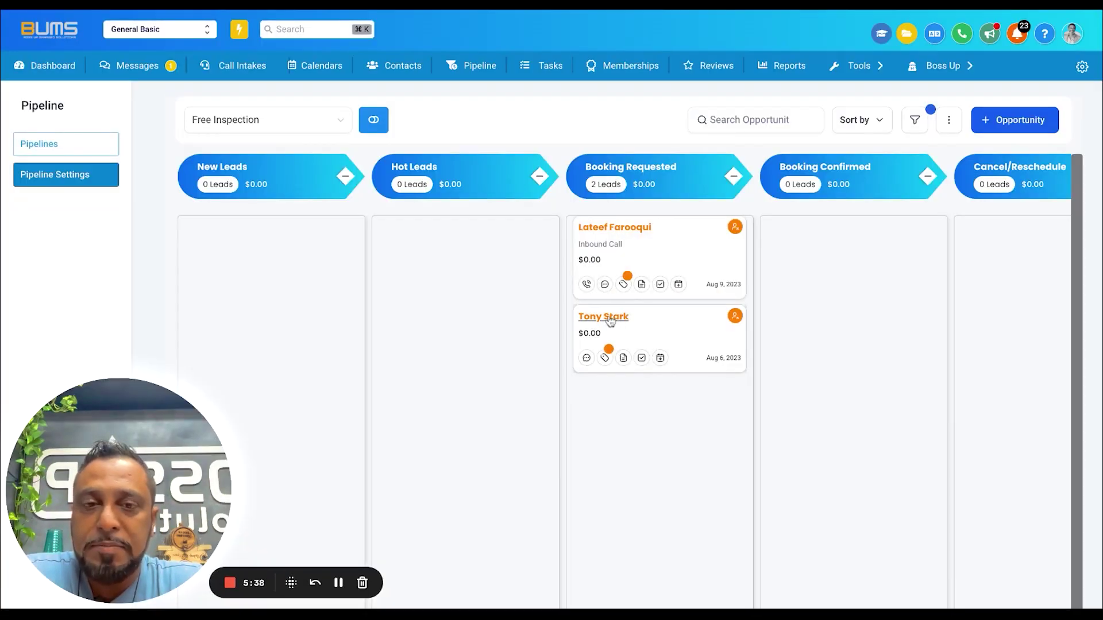
Open the Booking Requested lead's contact record and find its HailTrace field's Google Drive link
{"action": "left_click", "coordinate": [610, 321]}
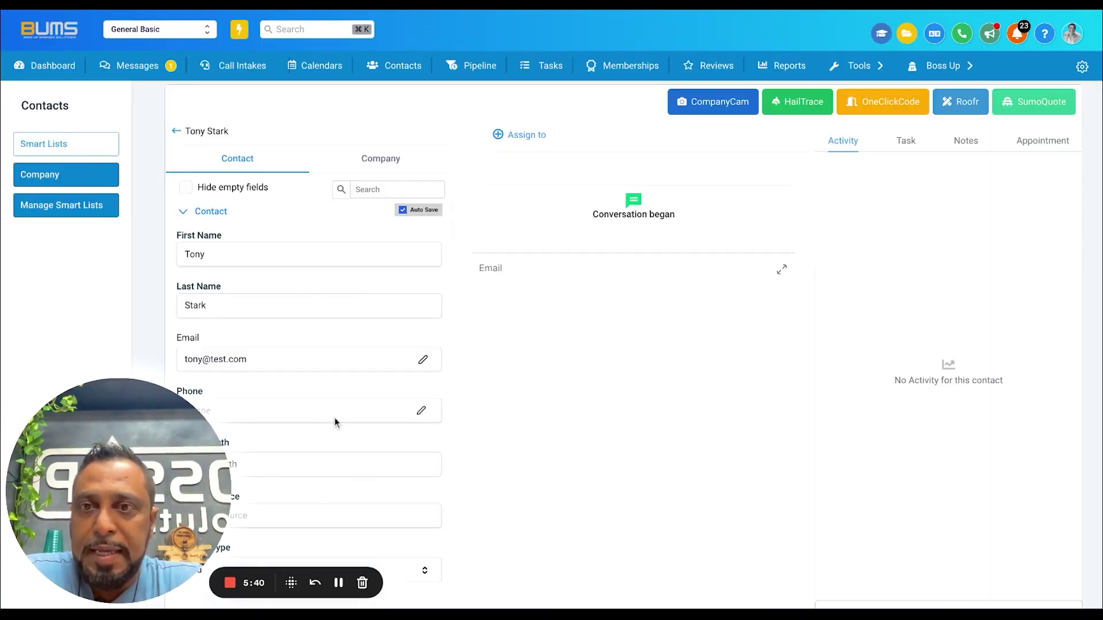
{"action": "left_click", "coordinate": [185, 215]}
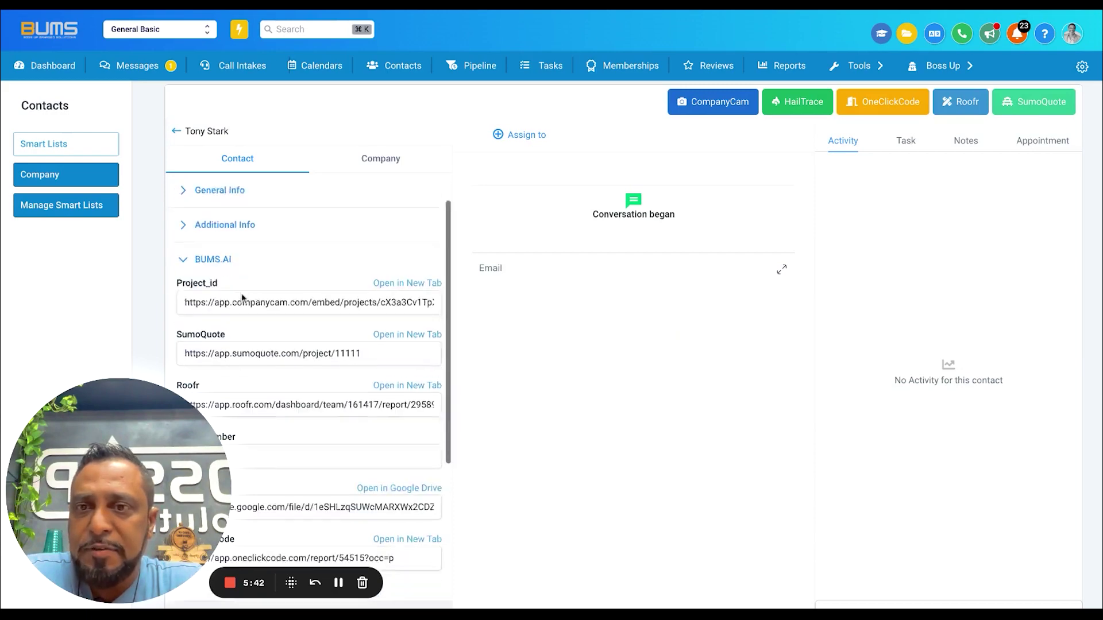
{"action": "scroll", "coordinate": [241, 293], "scroll_direction": "down", "scroll_amount": 2}
{"action": "scroll", "coordinate": [233, 356], "scroll_direction": "down", "scroll_amount": 2}
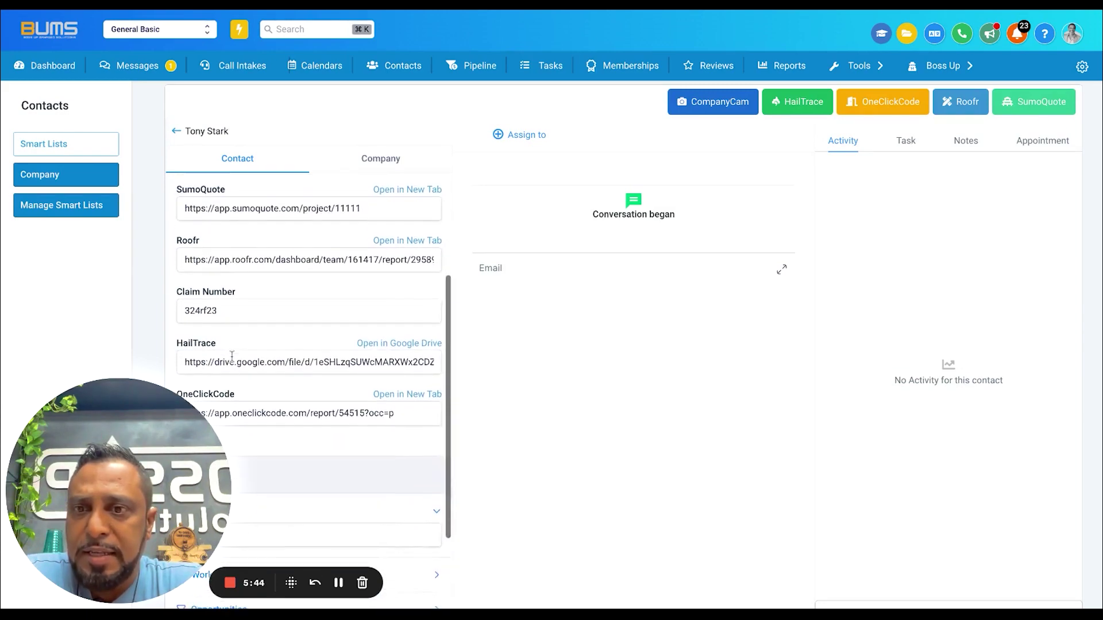
{"action": "mouse_move", "coordinate": [213, 314]}
{"action": "left_mouse_down"}
{"action": "mouse_move", "coordinate": [180, 314]}
{"action": "mouse_move", "coordinate": [451, 314]}
{"action": "left_mouse_up"}
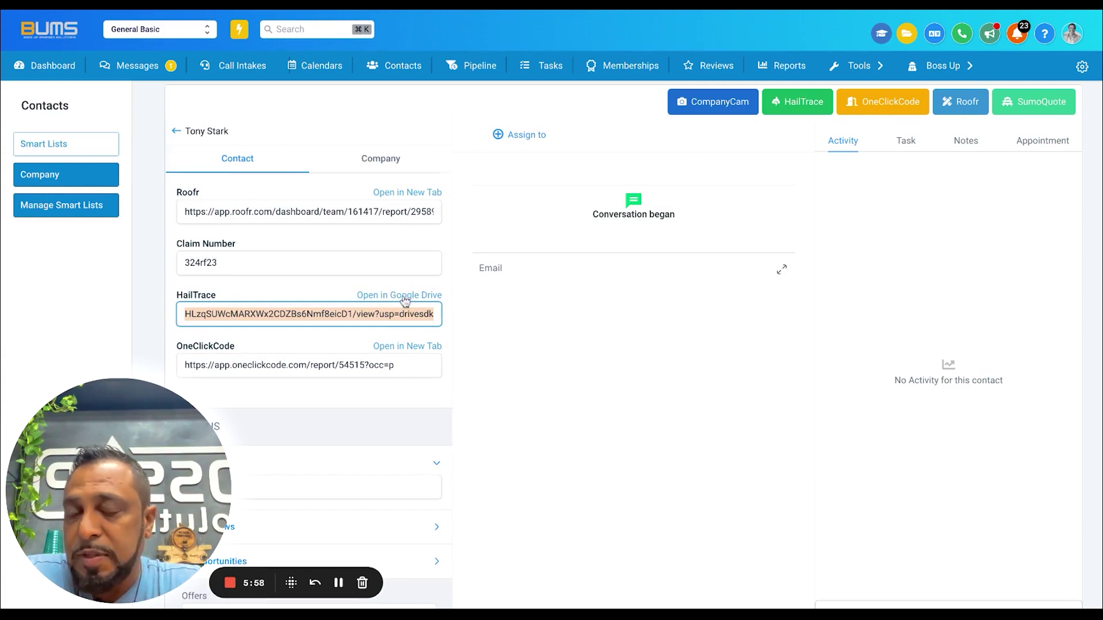
{"action": "left_click", "coordinate": [409, 300]}
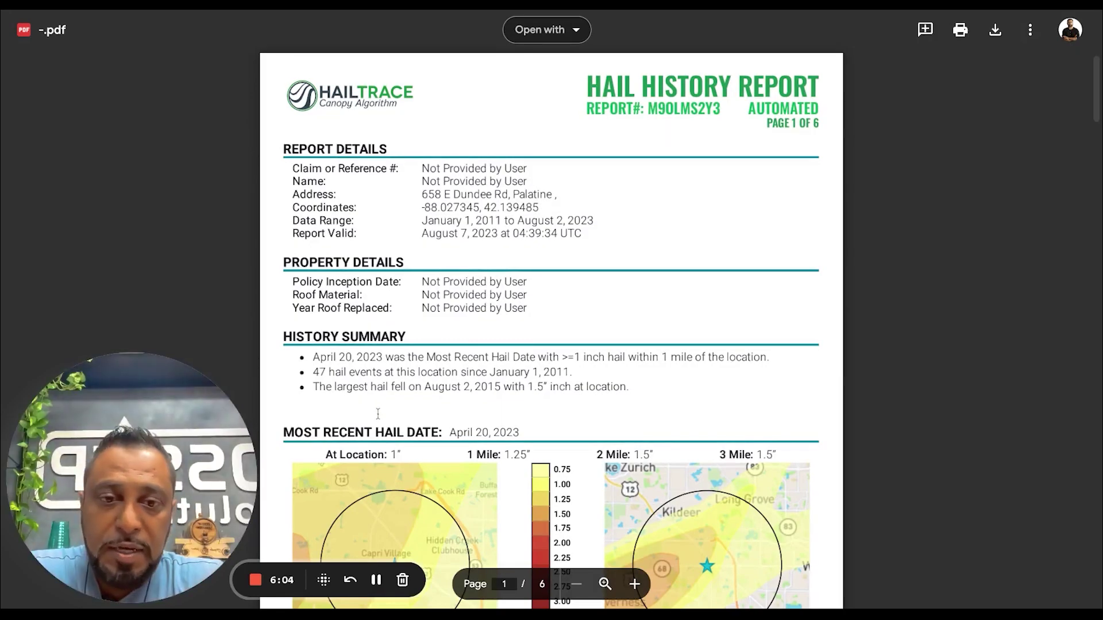
{"action": "scroll", "coordinate": [378, 414], "scroll_direction": "down", "scroll_amount": 10}
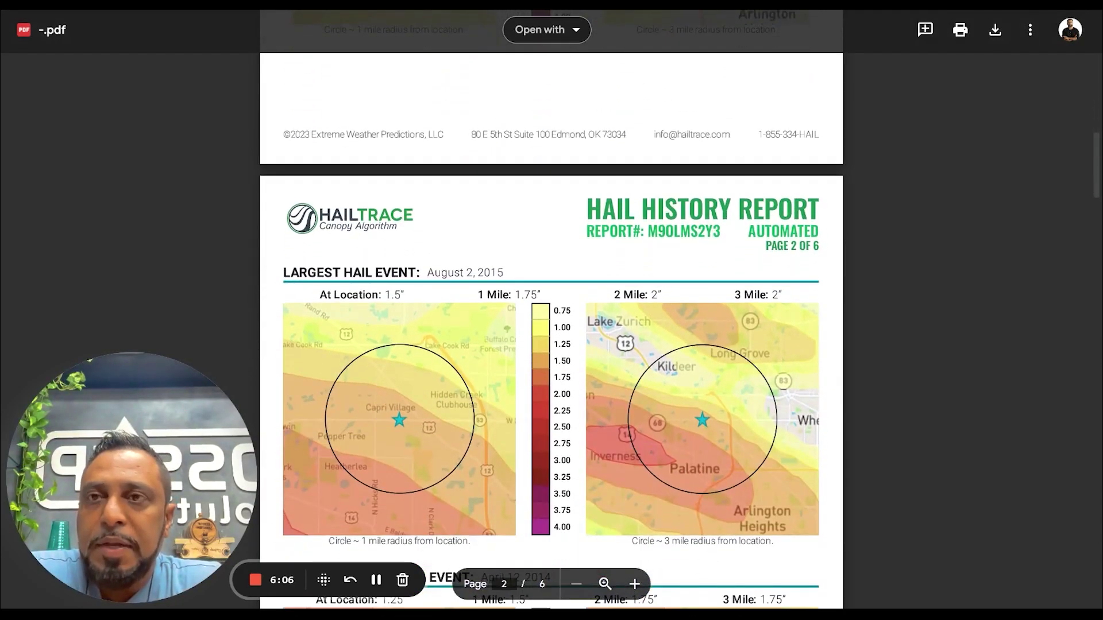
{"action": "key", "text": "super+w"}
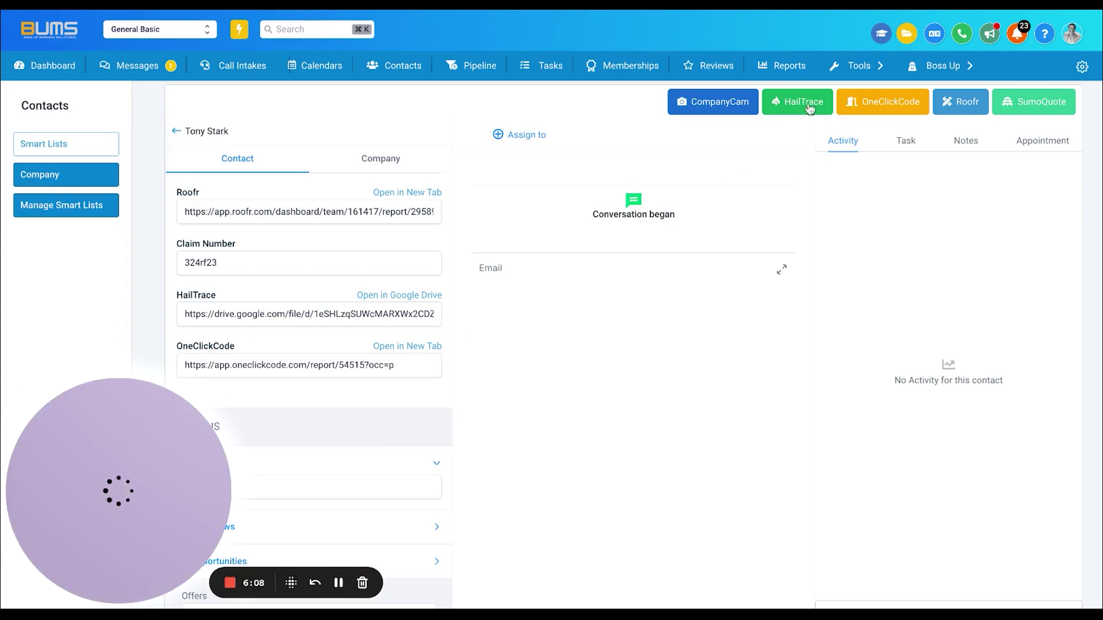
{"action": "left_click", "coordinate": [802, 108]}
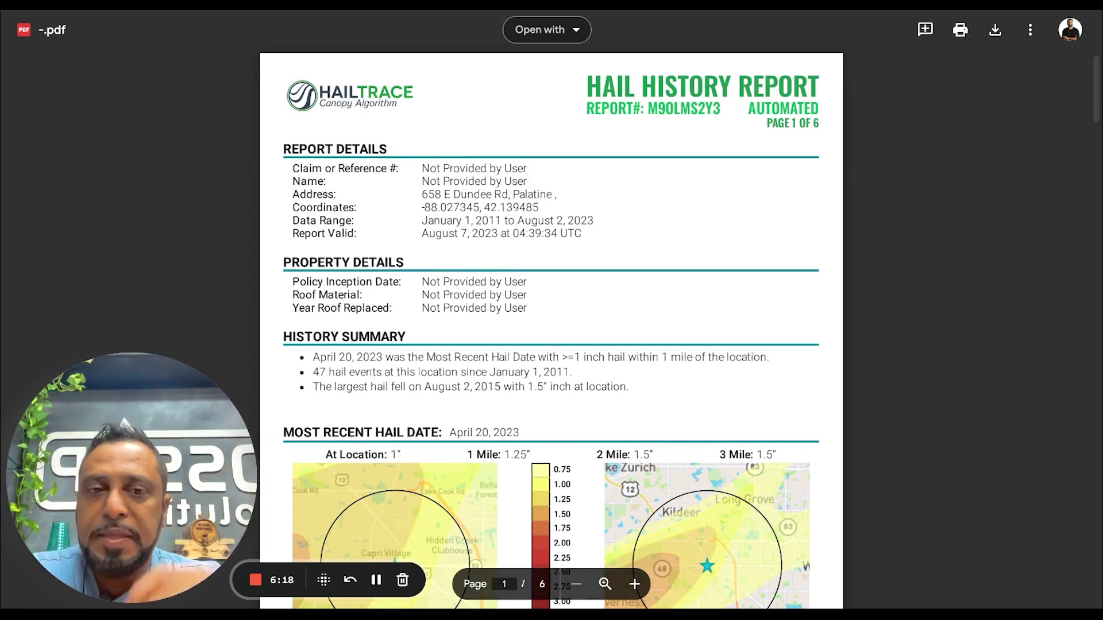
{"action": "left_click", "coordinate": [288, 5]}
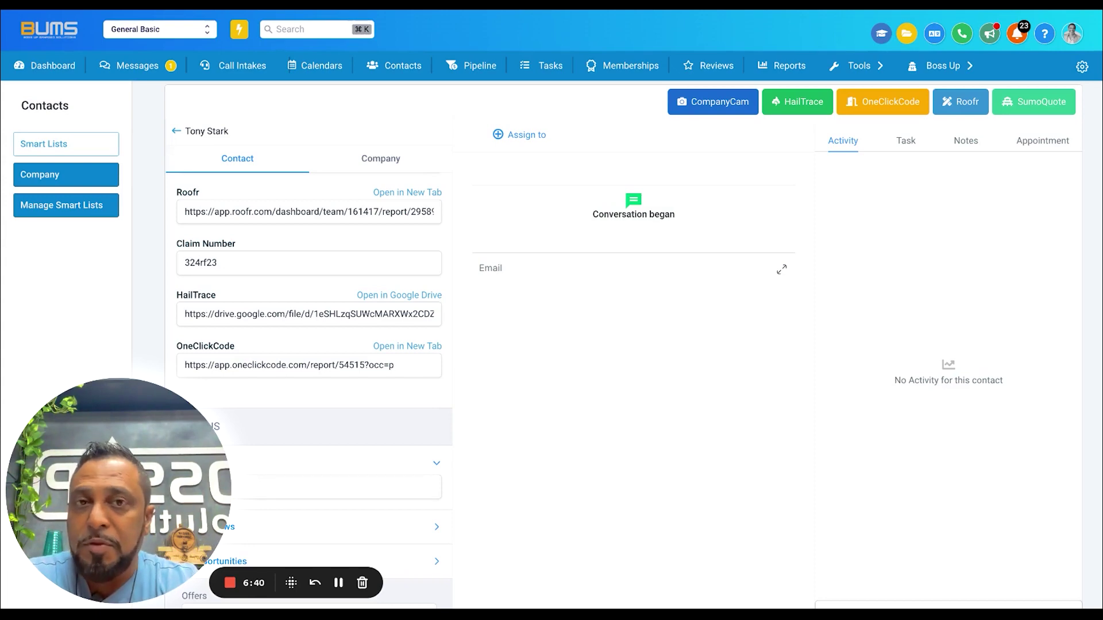
Create a workflow from scratch and name it 'Hailtrace Awarness Campaign'
{"action": "mouse_move", "coordinate": [865, 72]}
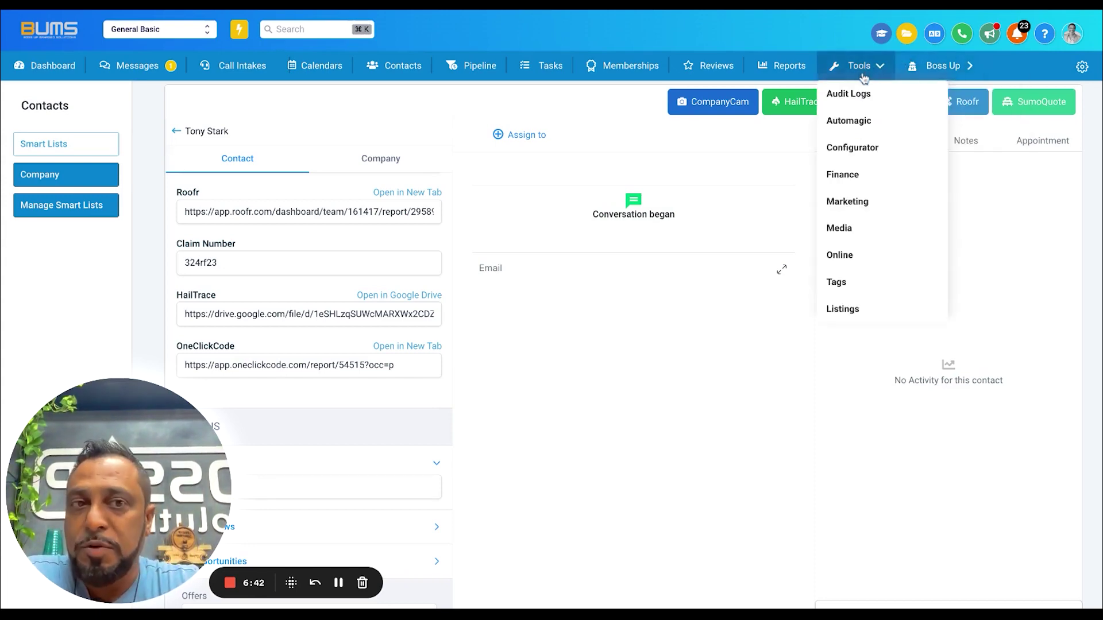
{"action": "left_click", "coordinate": [857, 126]}
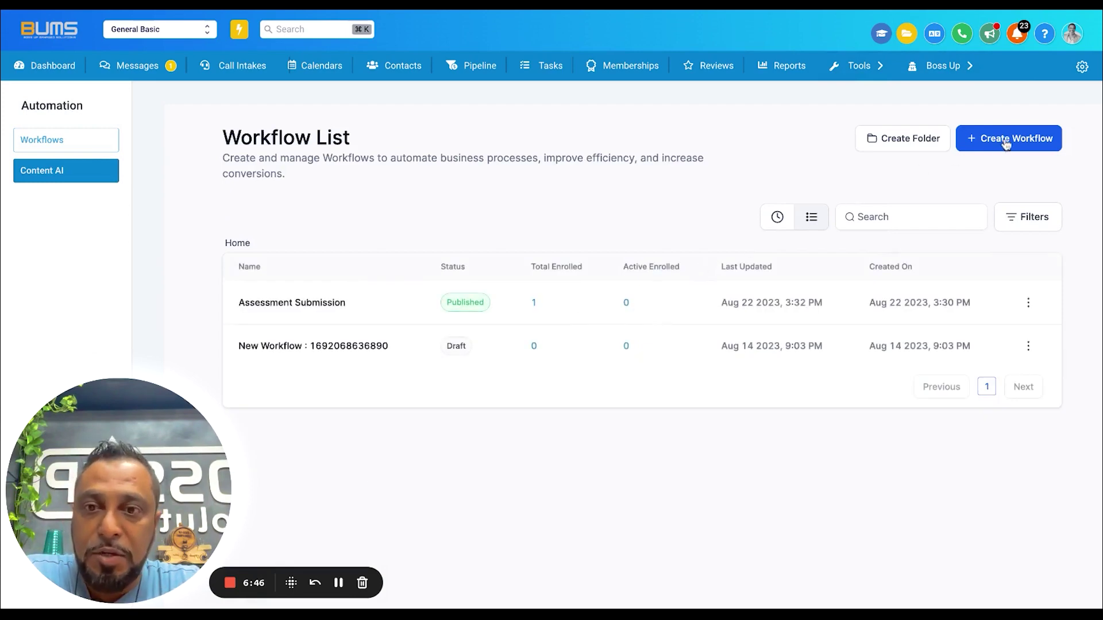
{"action": "left_click", "coordinate": [1006, 144]}
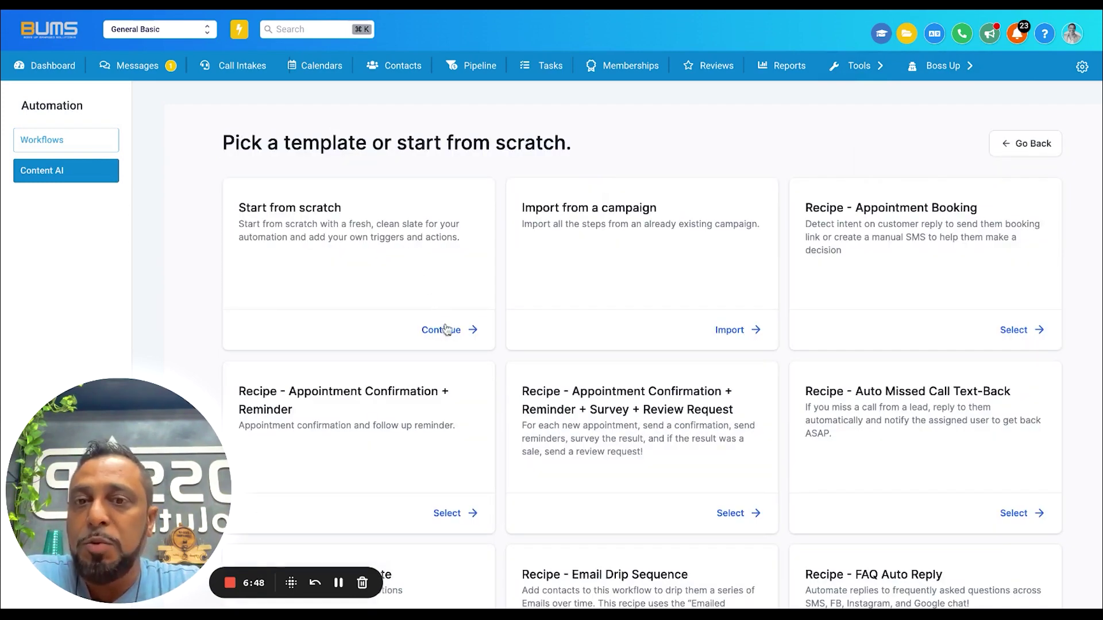
{"action": "left_click", "coordinate": [447, 330]}
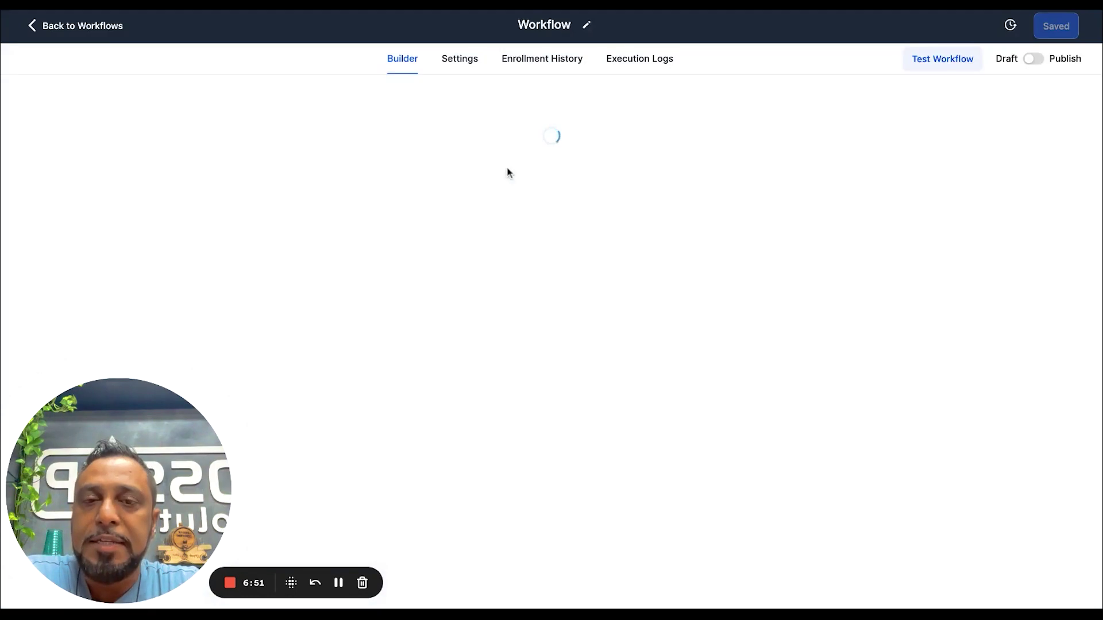
{"action": "left_click_drag", "start_coordinate": [638, 24], "coordinate": [454, 25]}
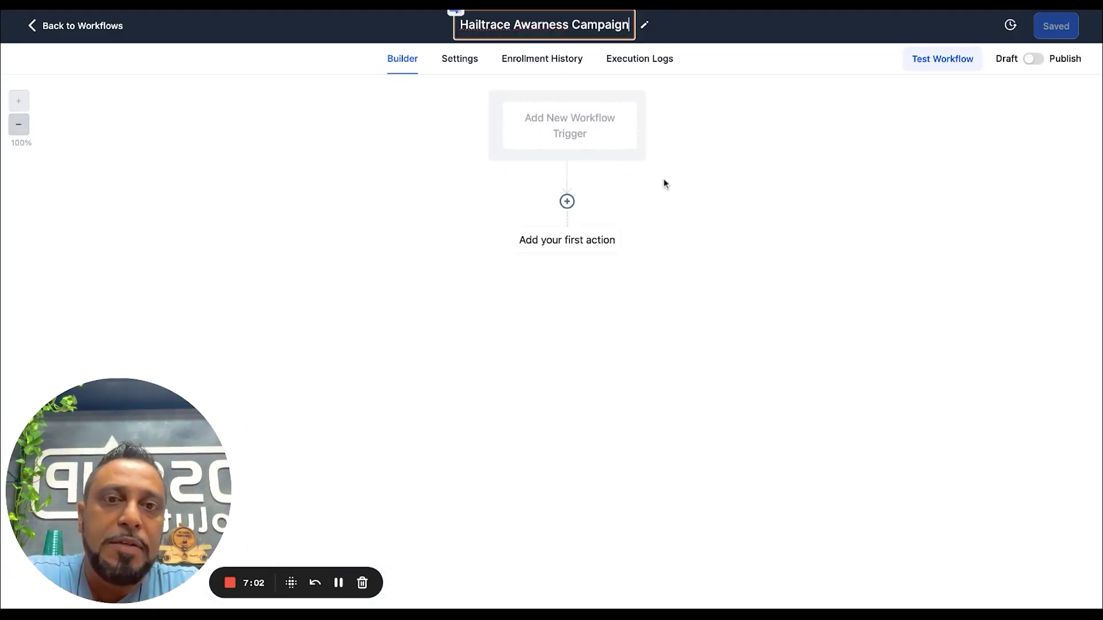
{"action": "left_click", "coordinate": [662, 182]}
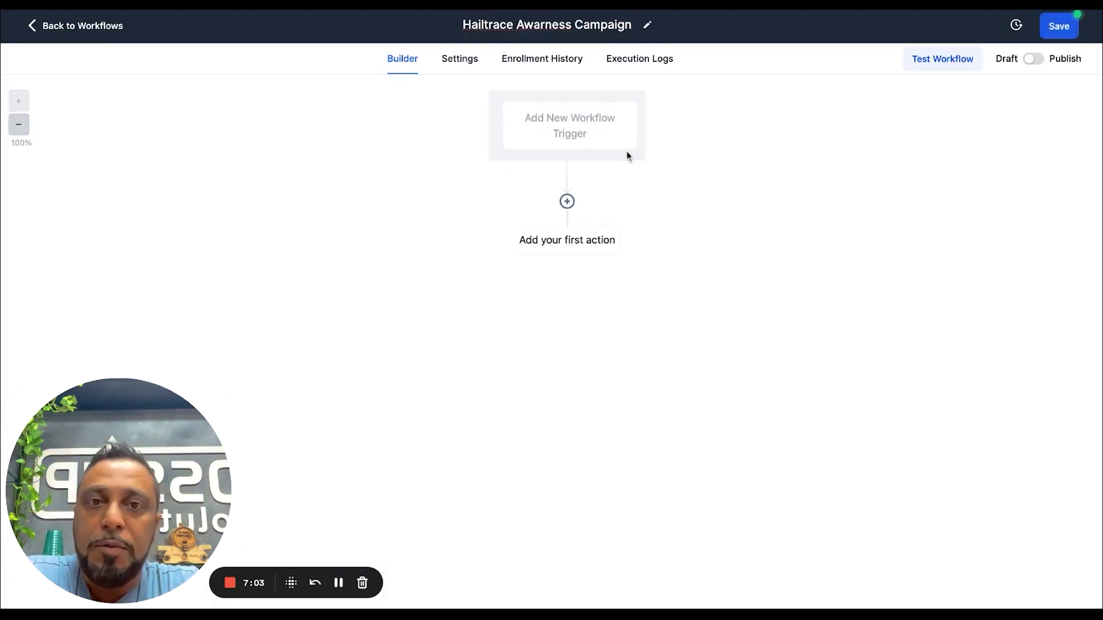
Add and save a Contact Changed trigger filtered on HailTrace with operator Has changed
{"action": "left_click", "coordinate": [570, 123]}
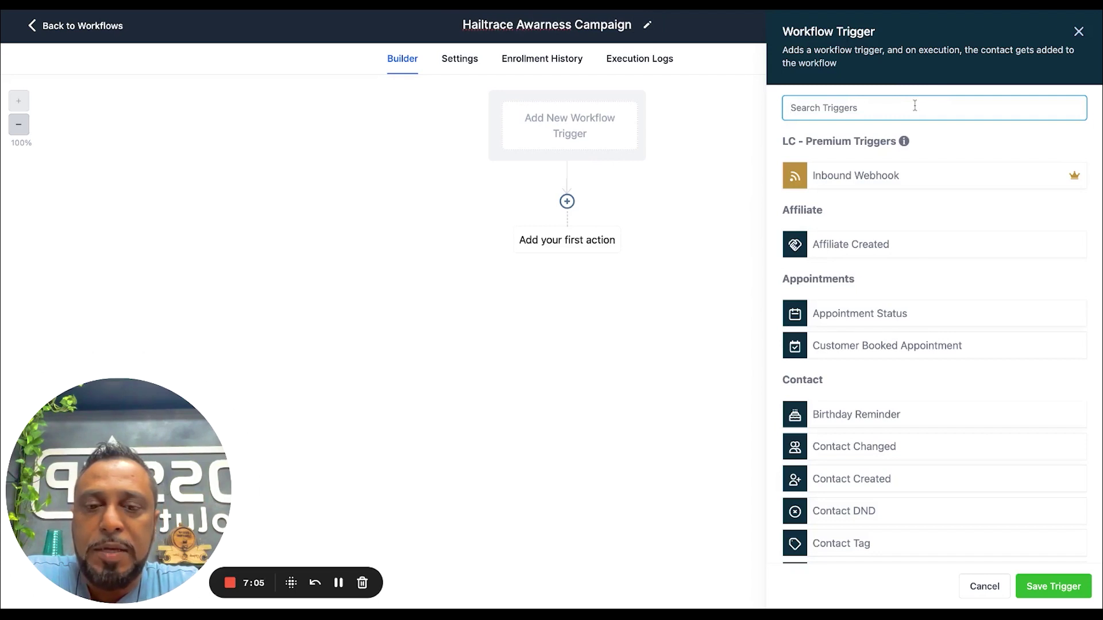
{"action": "type", "text": "cont"}
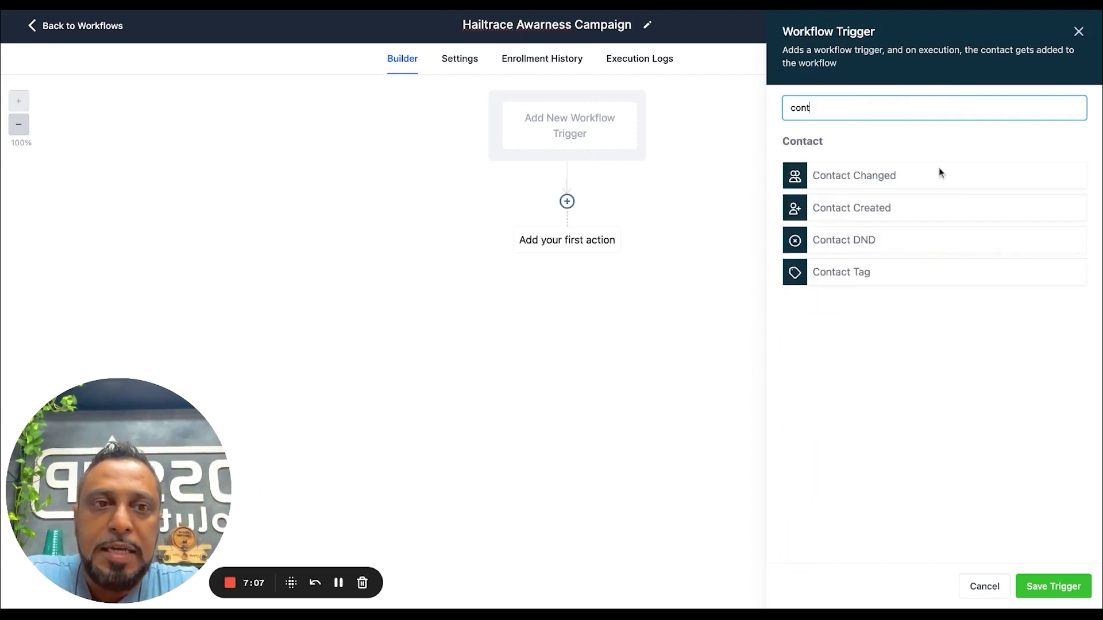
{"action": "left_click", "coordinate": [885, 176]}
{"action": "left_click", "coordinate": [628, 196]}
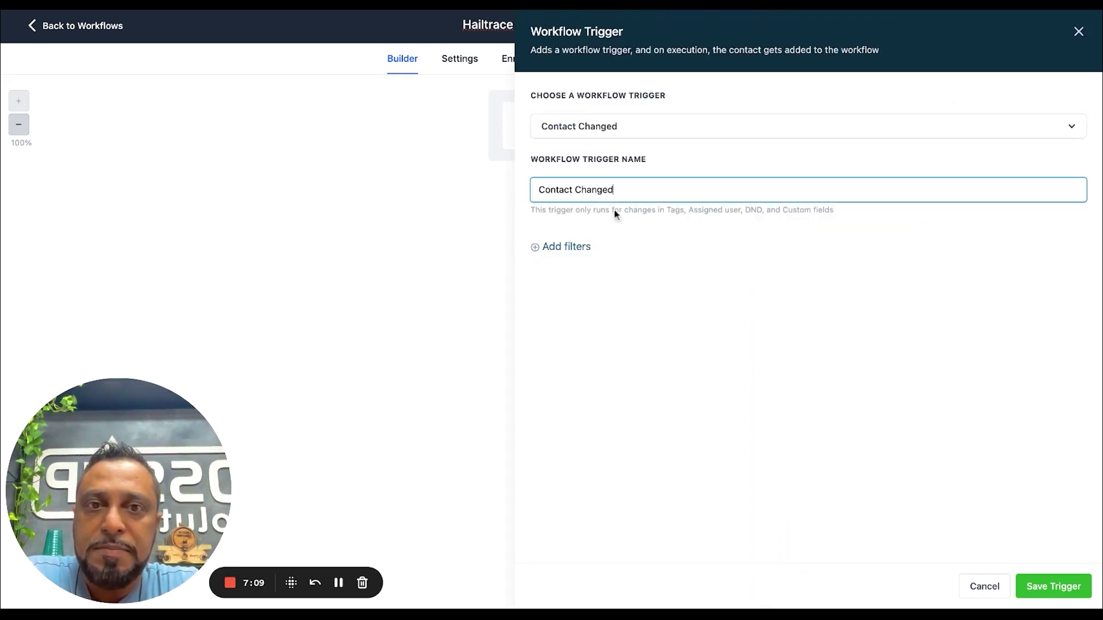
{"action": "left_click", "coordinate": [563, 247]}
{"action": "left_click", "coordinate": [584, 270]}
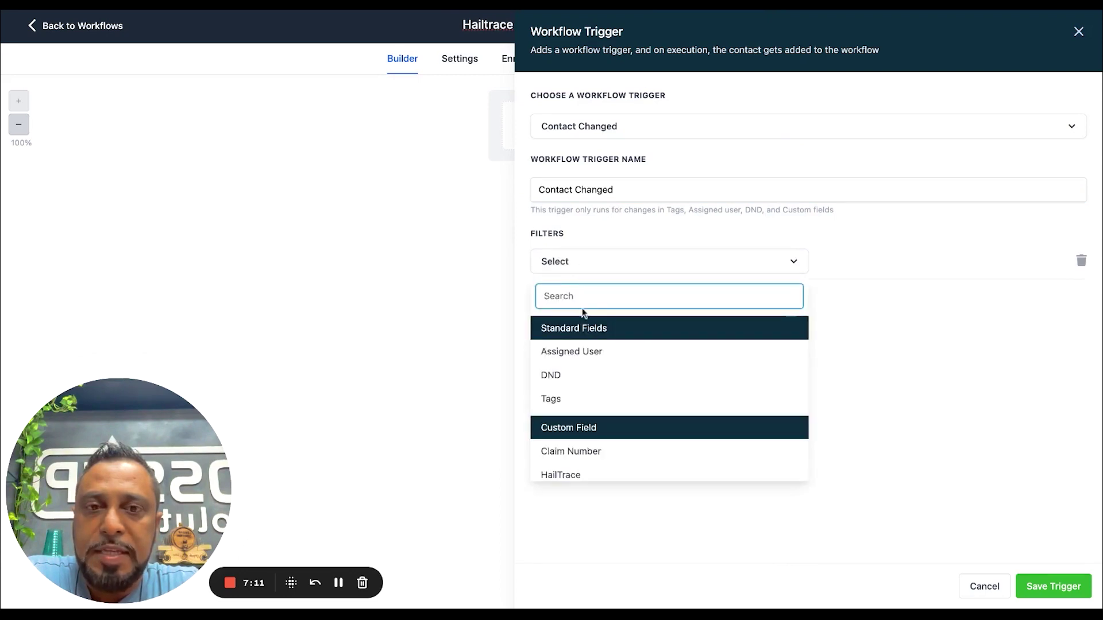
{"action": "scroll", "coordinate": [584, 402], "scroll_direction": "down", "scroll_amount": 2}
{"action": "left_click", "coordinate": [566, 402]}
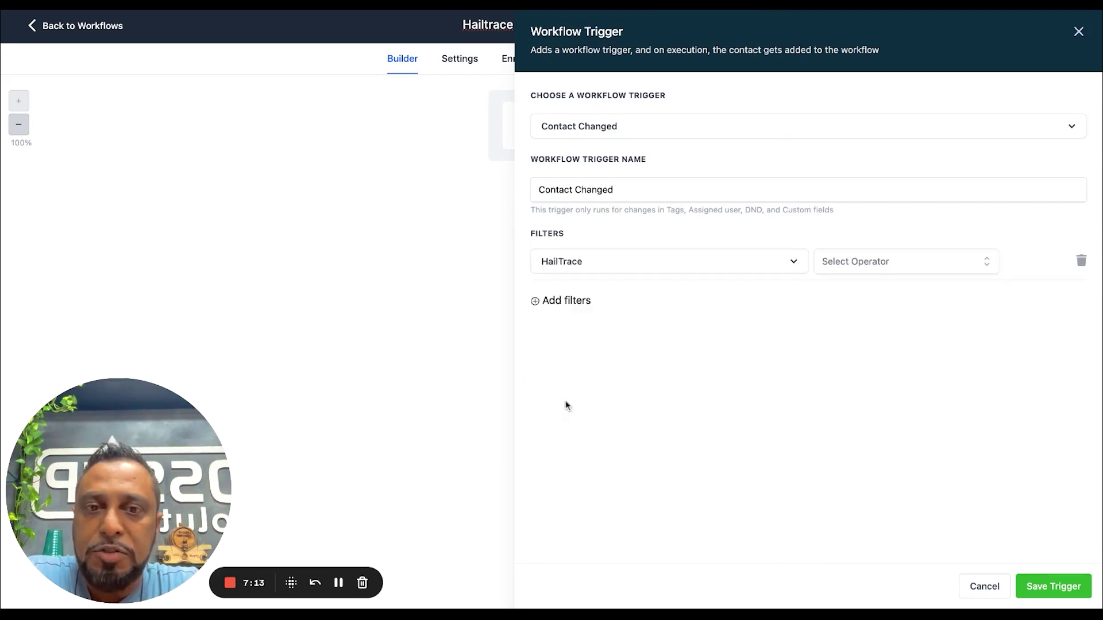
{"action": "left_click", "coordinate": [839, 270]}
{"action": "left_click", "coordinate": [874, 294]}
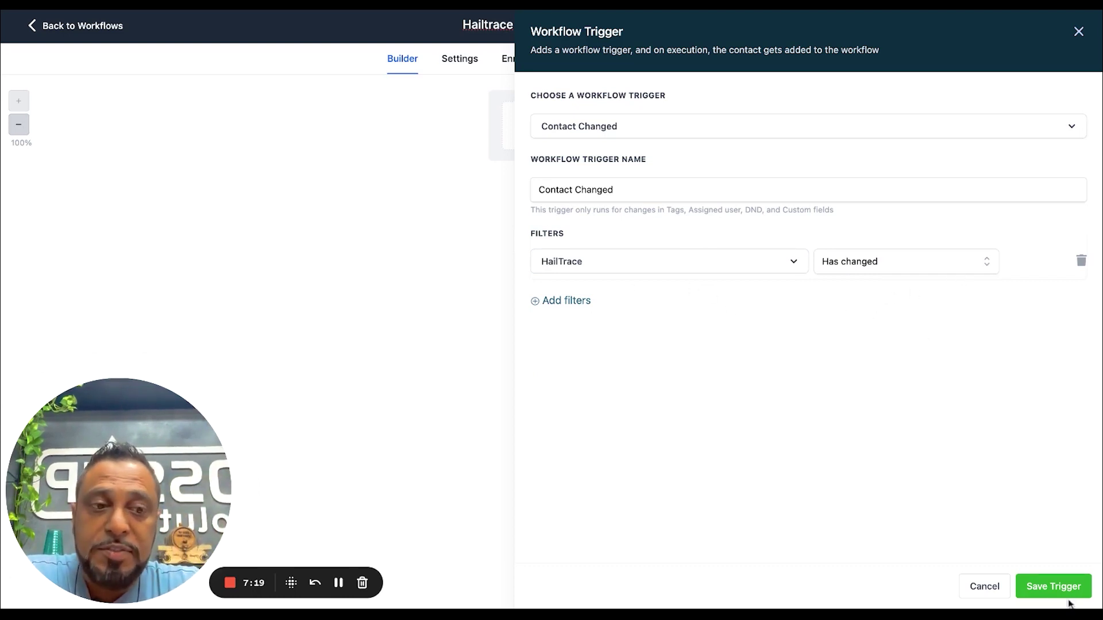
{"action": "left_click", "coordinate": [1058, 587]}
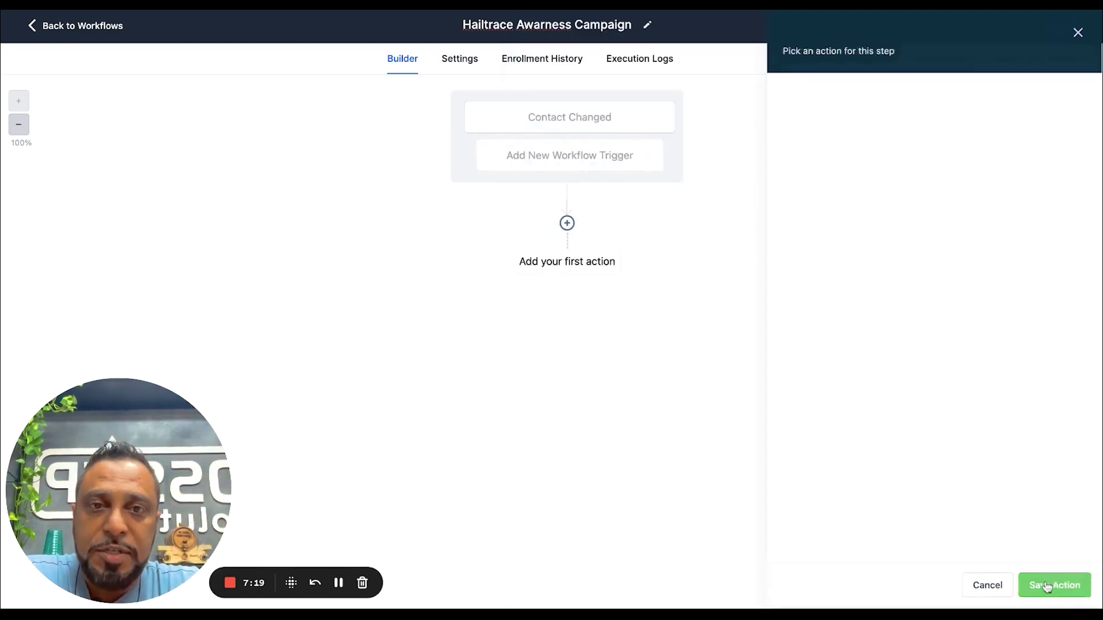
Add a Send SMS action and begin its message with 'Hey {{contact.first_name}}'
{"action": "left_click", "coordinate": [568, 226]}
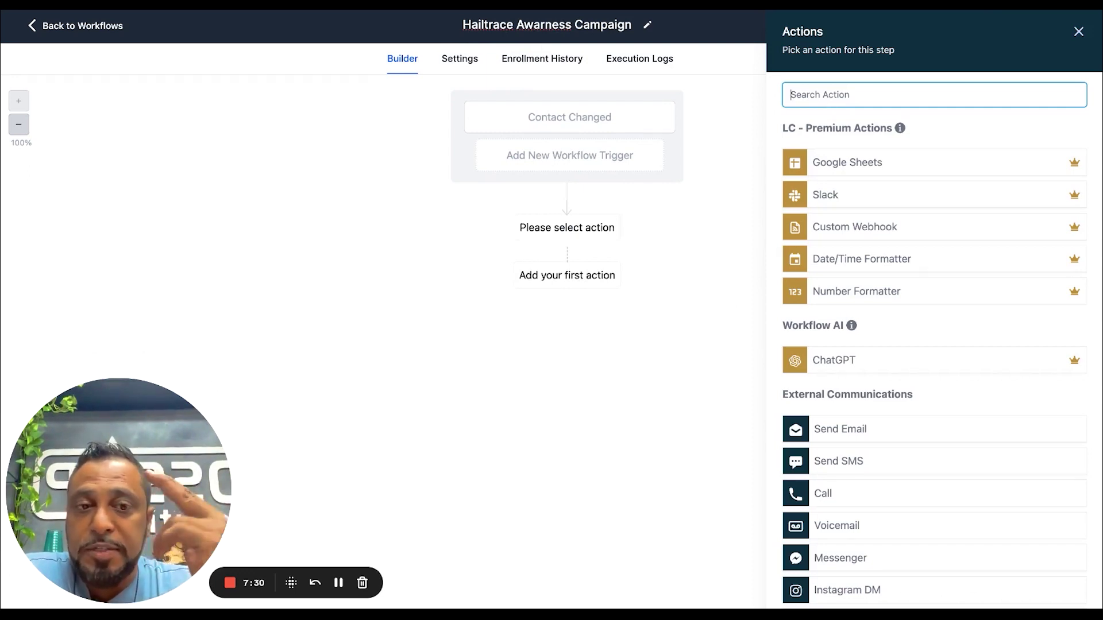
{"action": "left_click", "coordinate": [897, 459]}
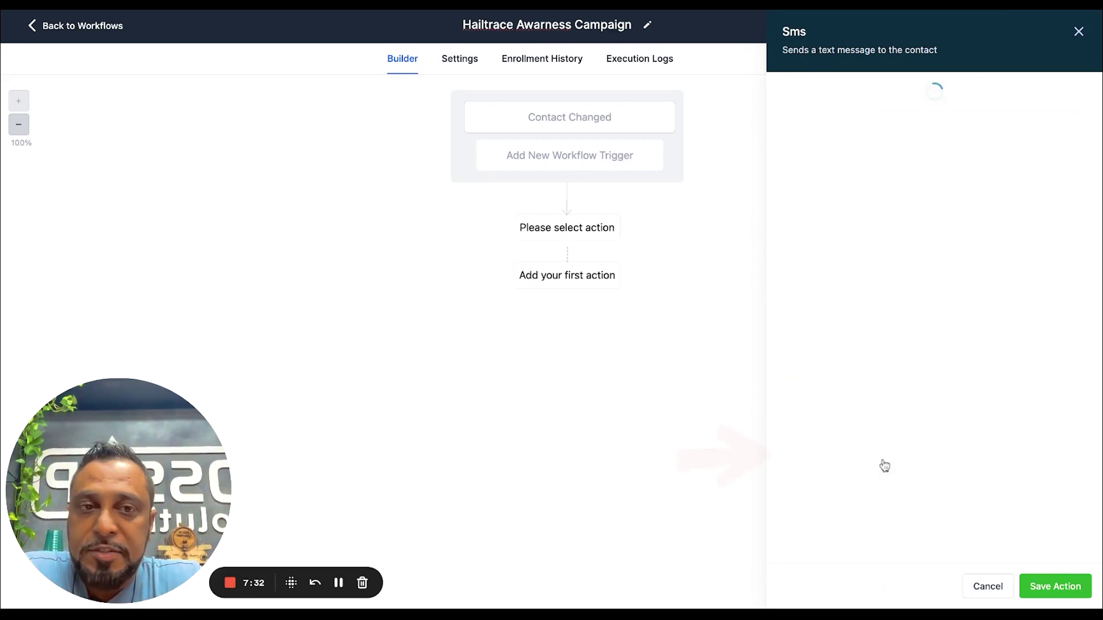
{"action": "left_click", "coordinate": [808, 291]}
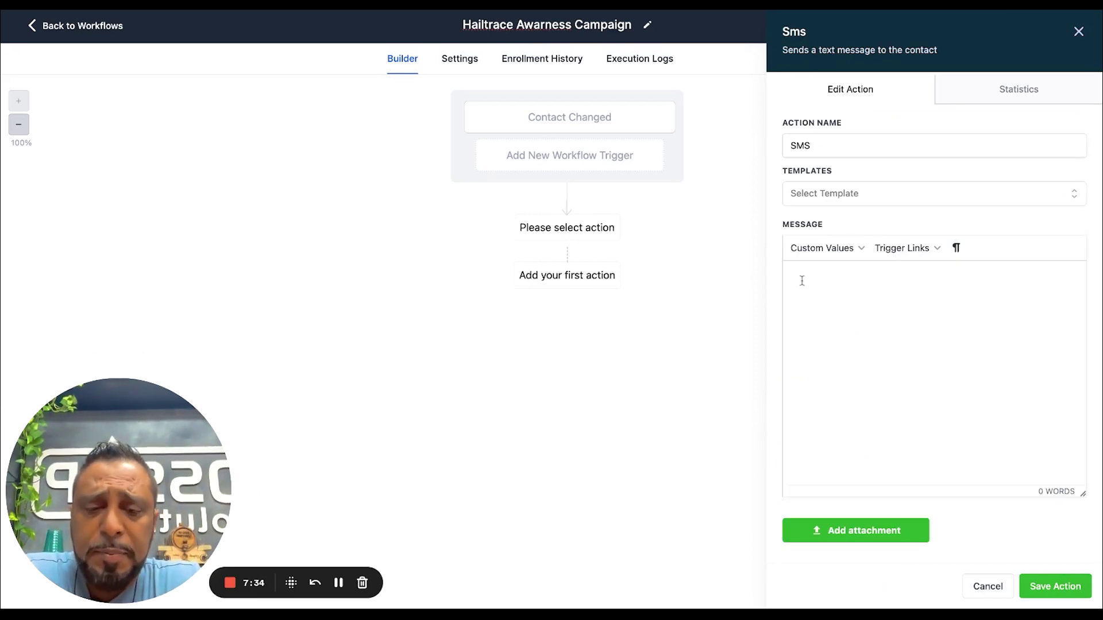
{"action": "type", "text": "Hey"}
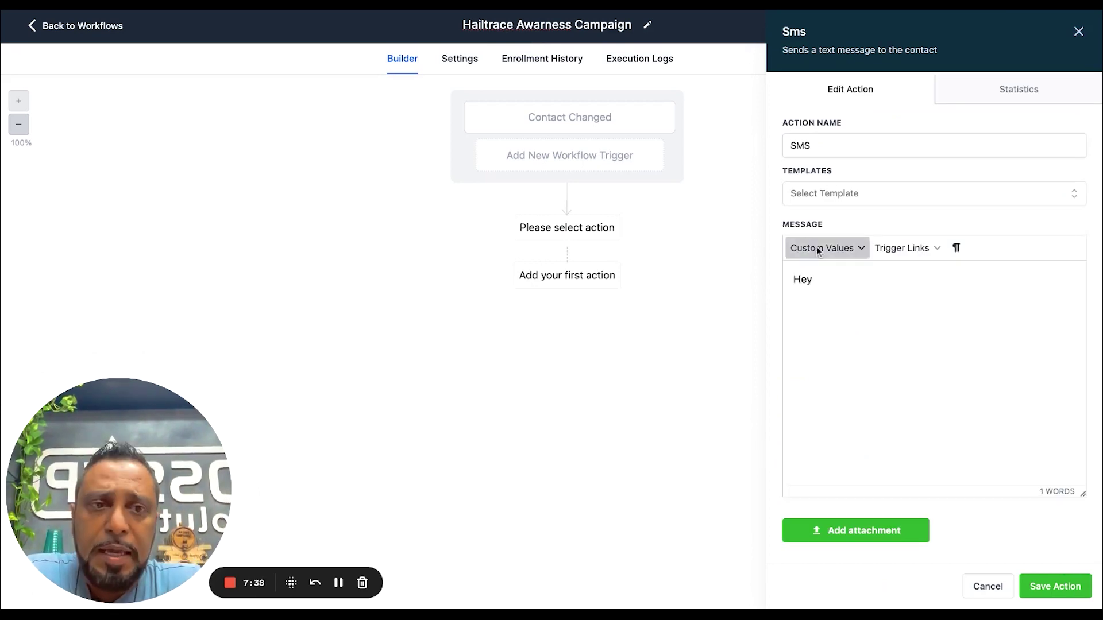
{"action": "left_click", "coordinate": [818, 251]}
{"action": "mouse_move", "coordinate": [810, 270]}
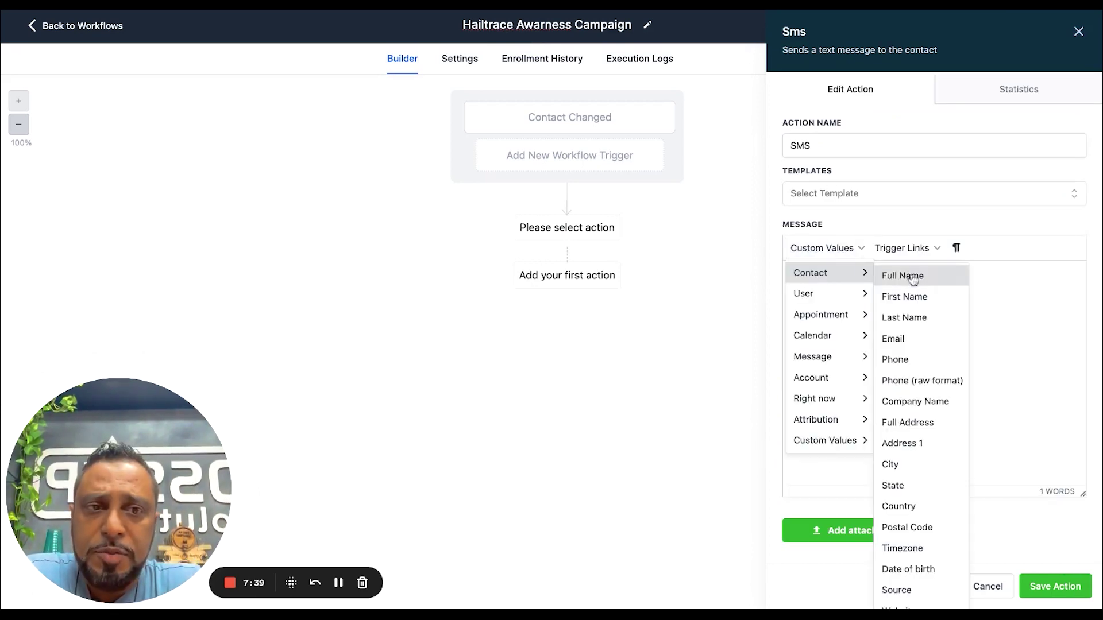
{"action": "left_click", "coordinate": [911, 298]}
Continue the SMS with ', here is your hail report for {{contact.address1}}'
{"action": "type", "text": ", here is your"}
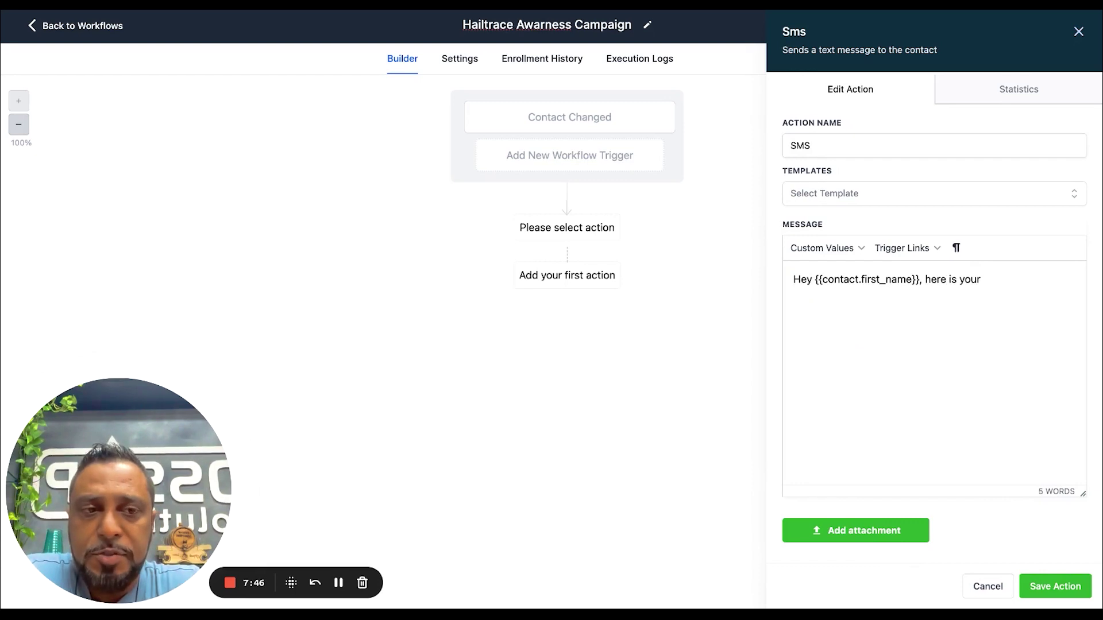
{"action": "type", "text": "hail re"}
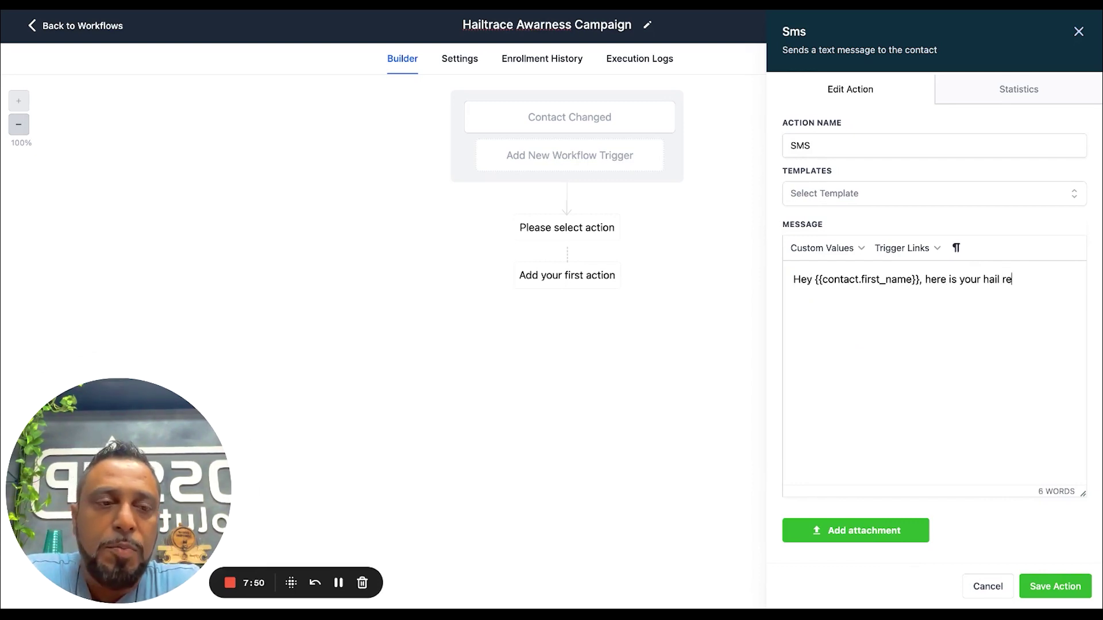
{"action": "left_click", "coordinate": [846, 253]}
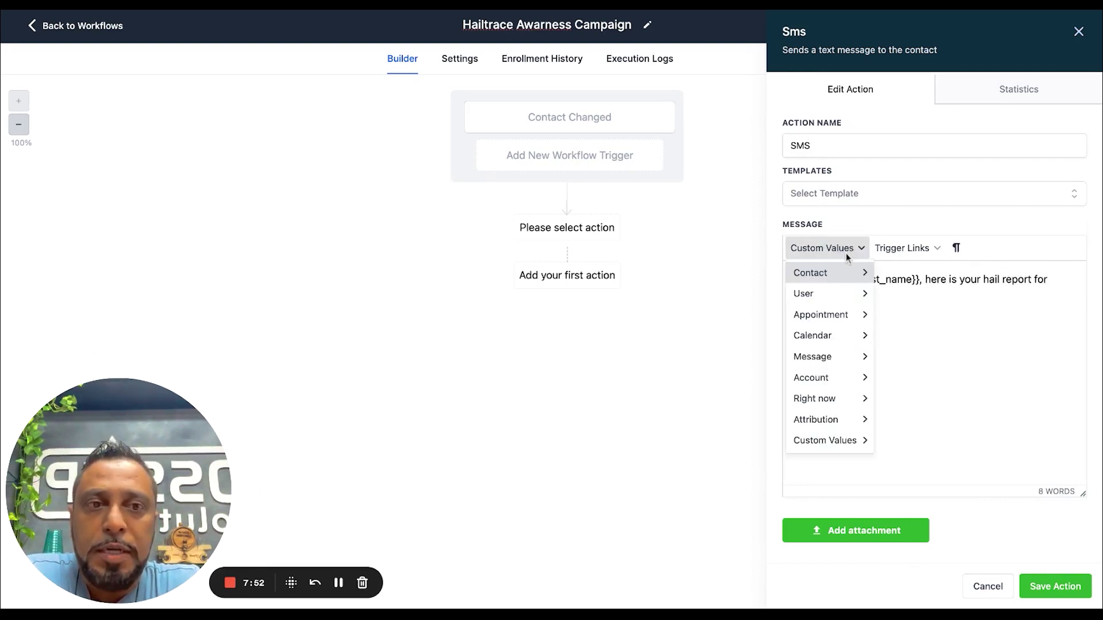
{"action": "mouse_move", "coordinate": [836, 276]}
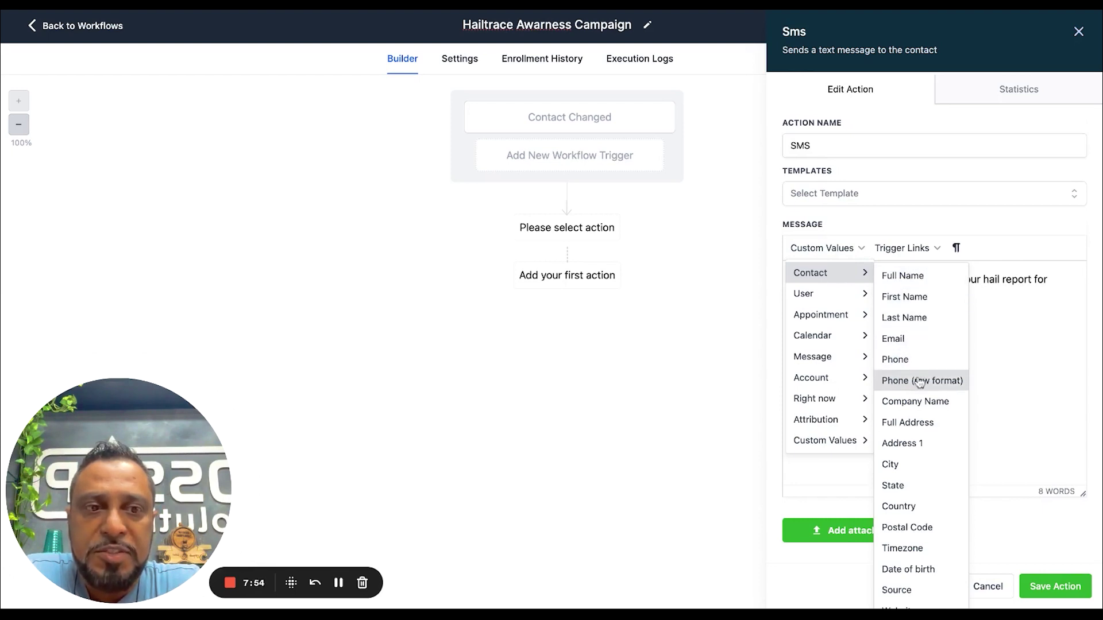
{"action": "left_click", "coordinate": [928, 445]}
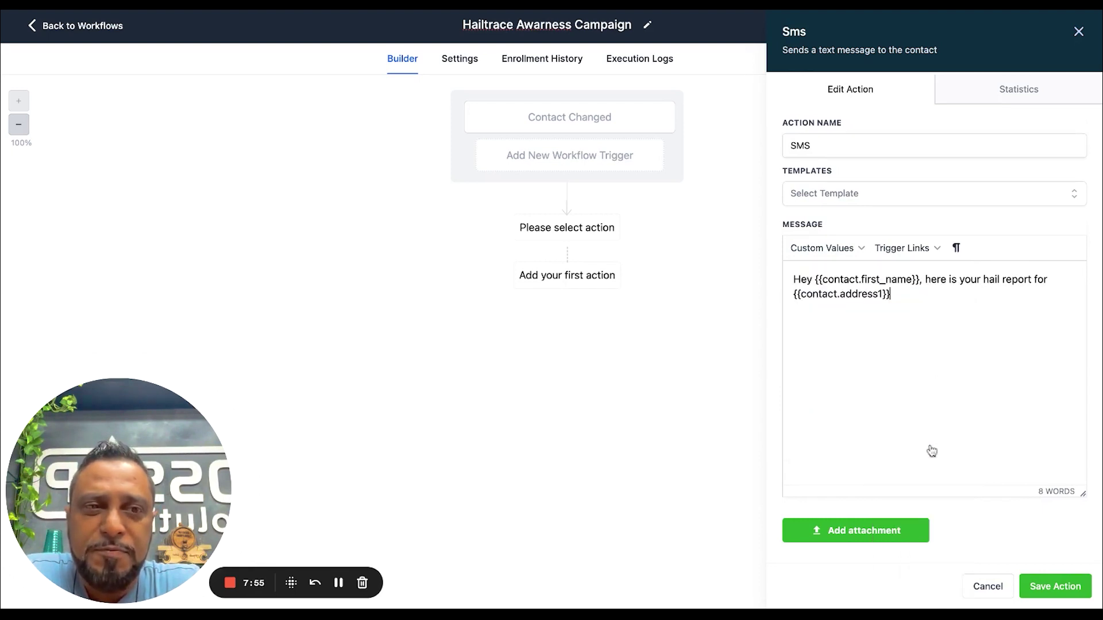
{"action": "type", "text": ".address1}}."}
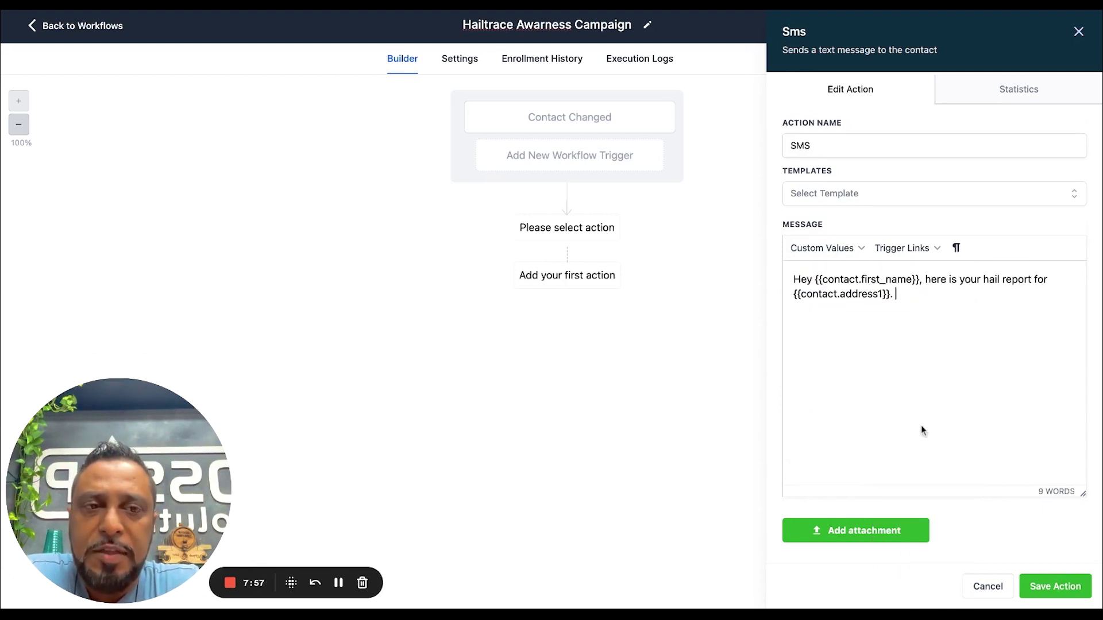
{"action": "type", "text": " Please take"}
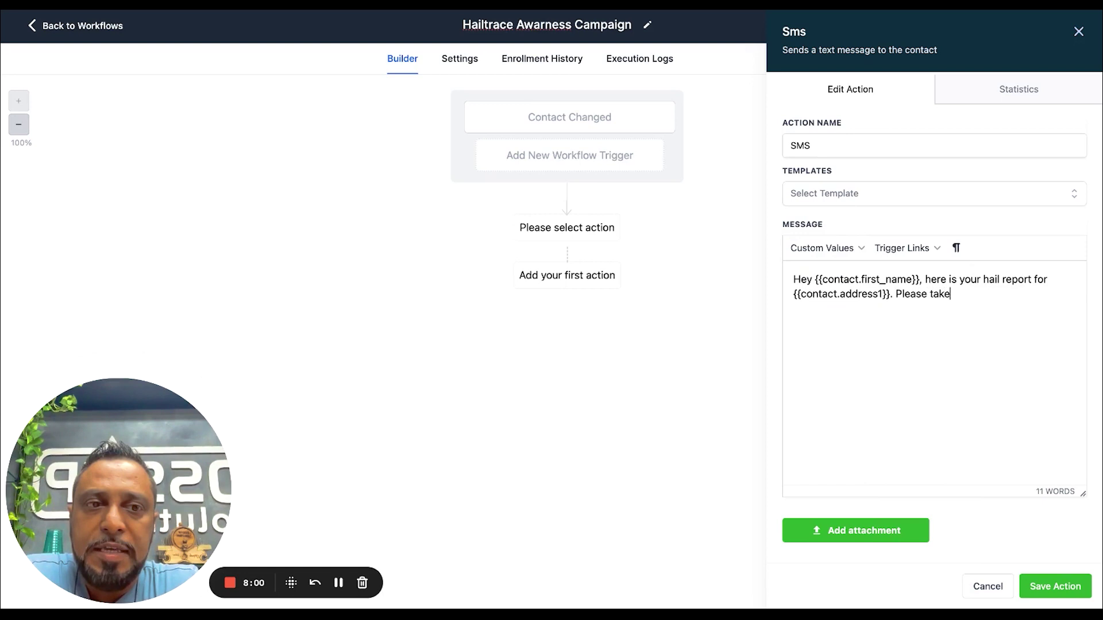
{"action": "key", "text": "BackSpace"}
{"action": "key", "text": "BackSpace"}
{"action": "key", "text": "BackSpace"}
{"action": "key", "text": "BackSpace"}
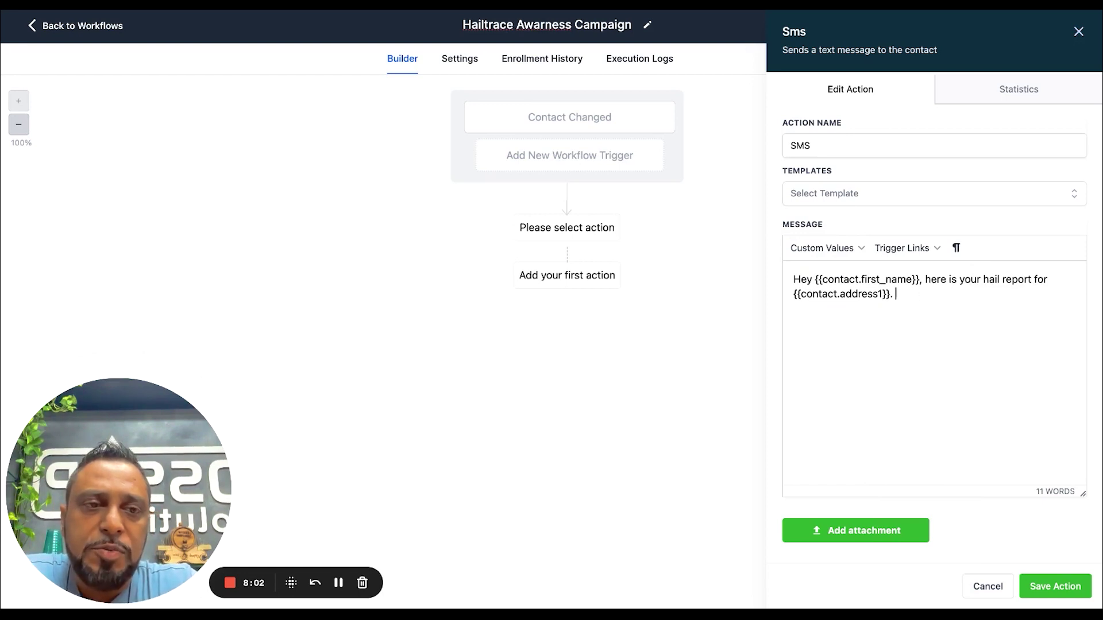
Append the {{contact.hailtrace}} field and sign off with {{location.name}}
{"action": "left_click", "coordinate": [822, 247]}
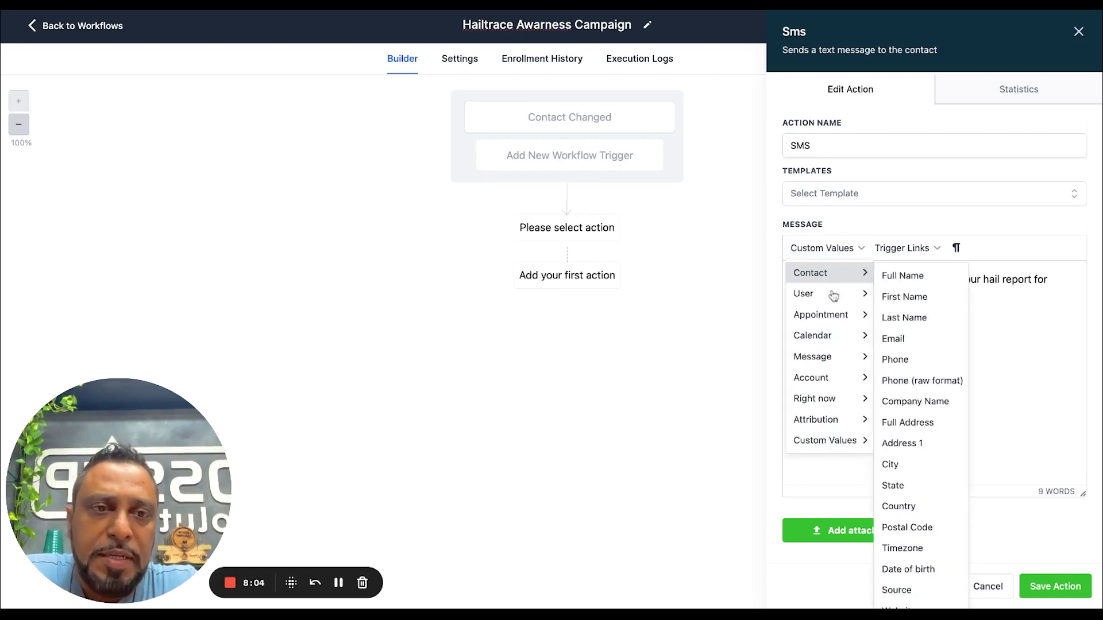
{"action": "mouse_move", "coordinate": [825, 443]}
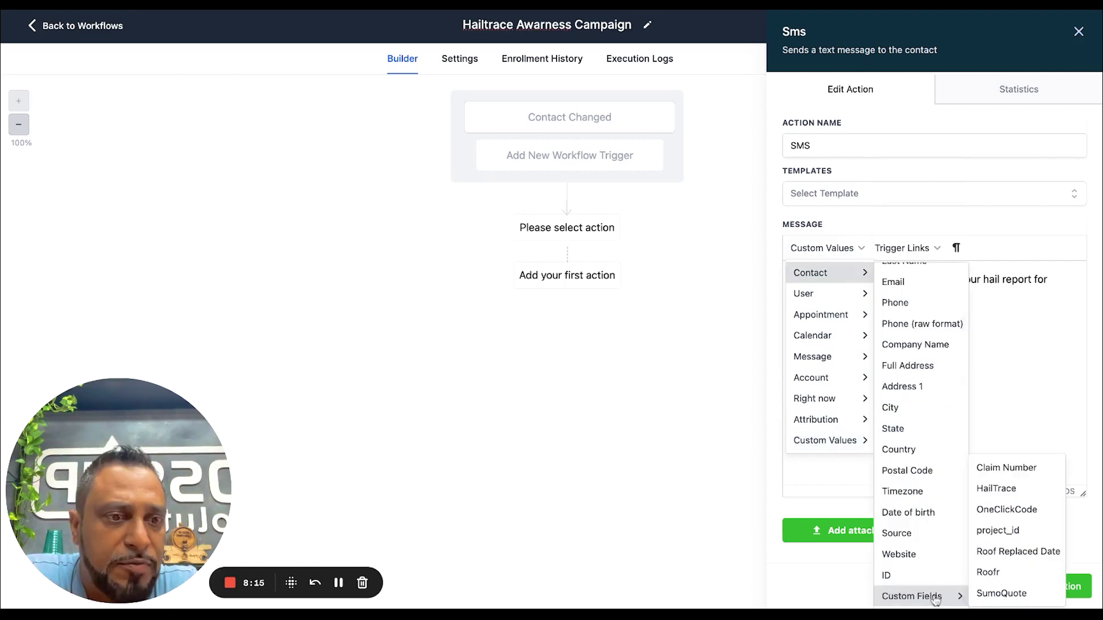
{"action": "left_click", "coordinate": [996, 489]}
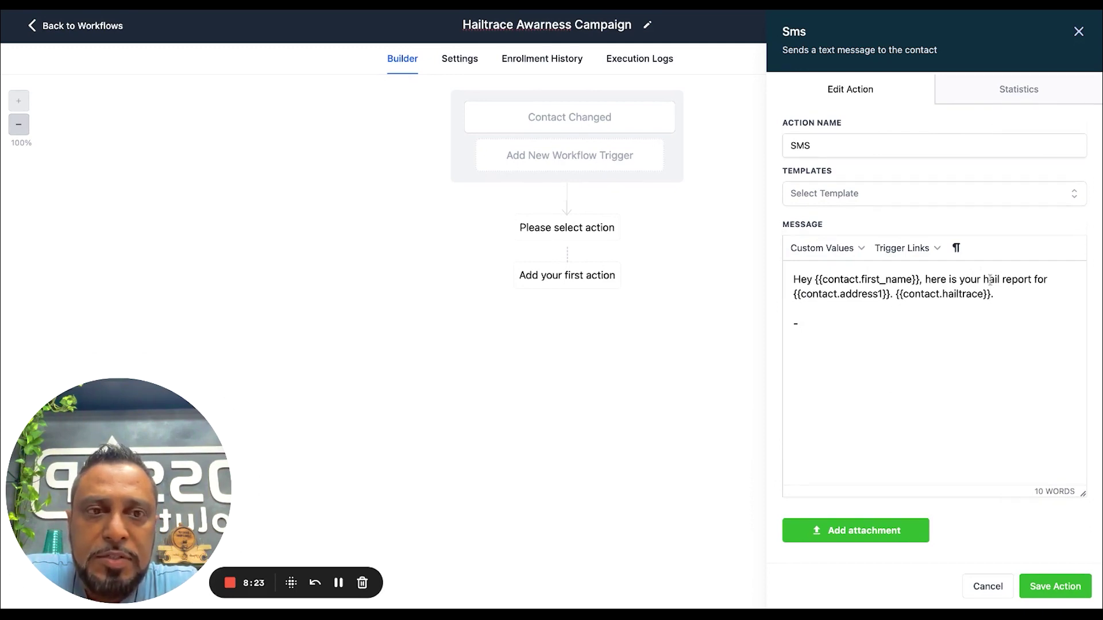
{"action": "left_click", "coordinate": [830, 248]}
{"action": "mouse_move", "coordinate": [818, 302]}
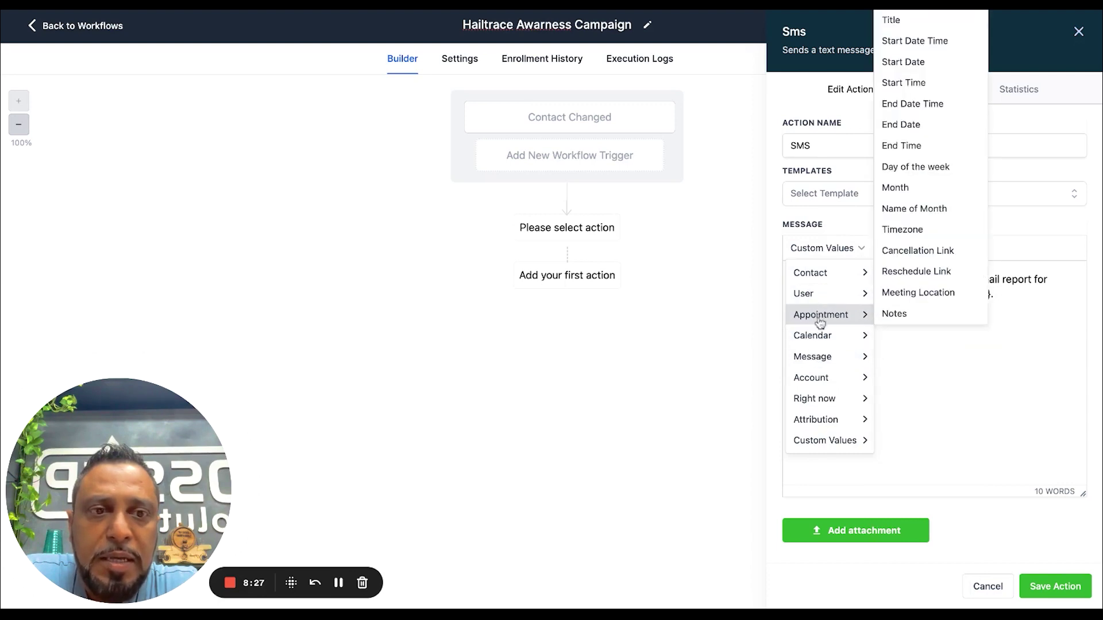
{"action": "mouse_move", "coordinate": [811, 378]}
{"action": "left_click", "coordinate": [915, 107]}
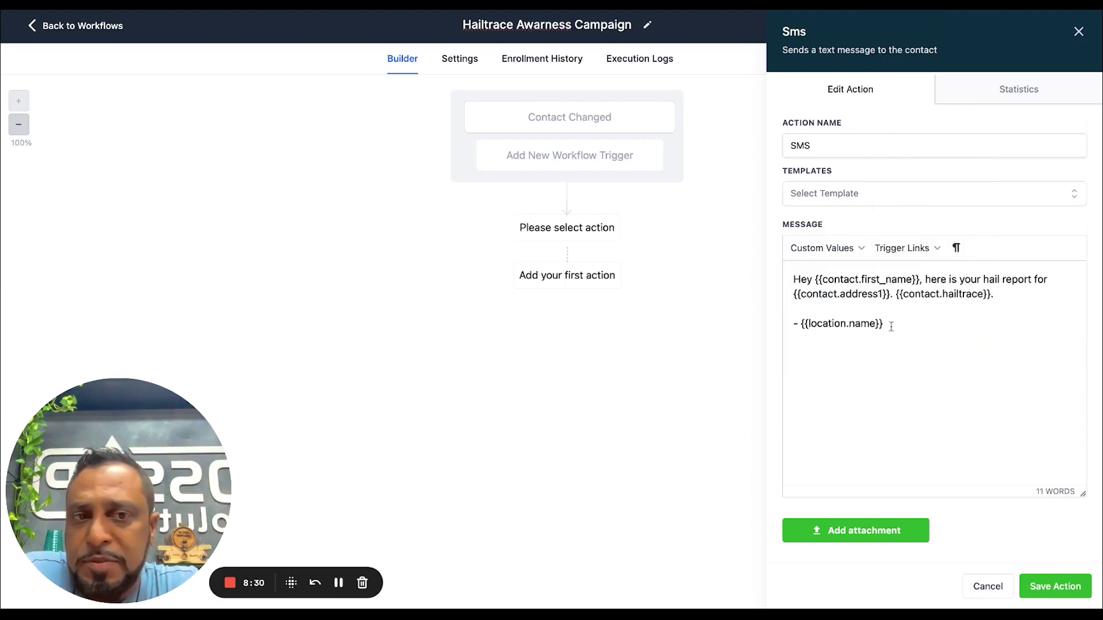
Save the SMS action, add a Send Email step, and accept the suggested sender name and email
{"action": "left_click", "coordinate": [1060, 587]}
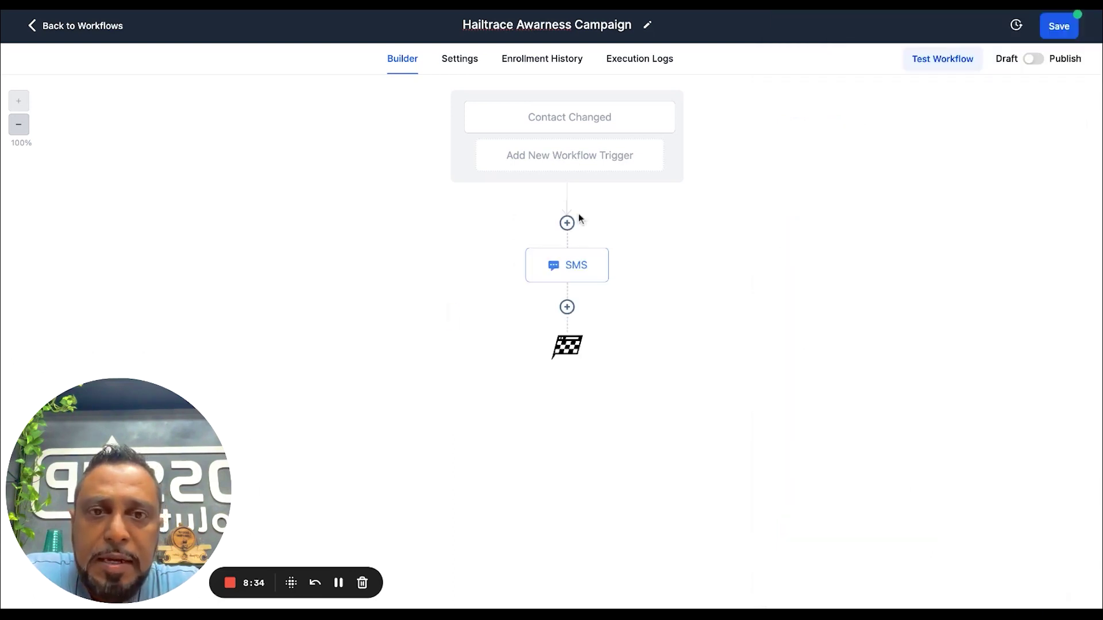
{"action": "left_click", "coordinate": [567, 308]}
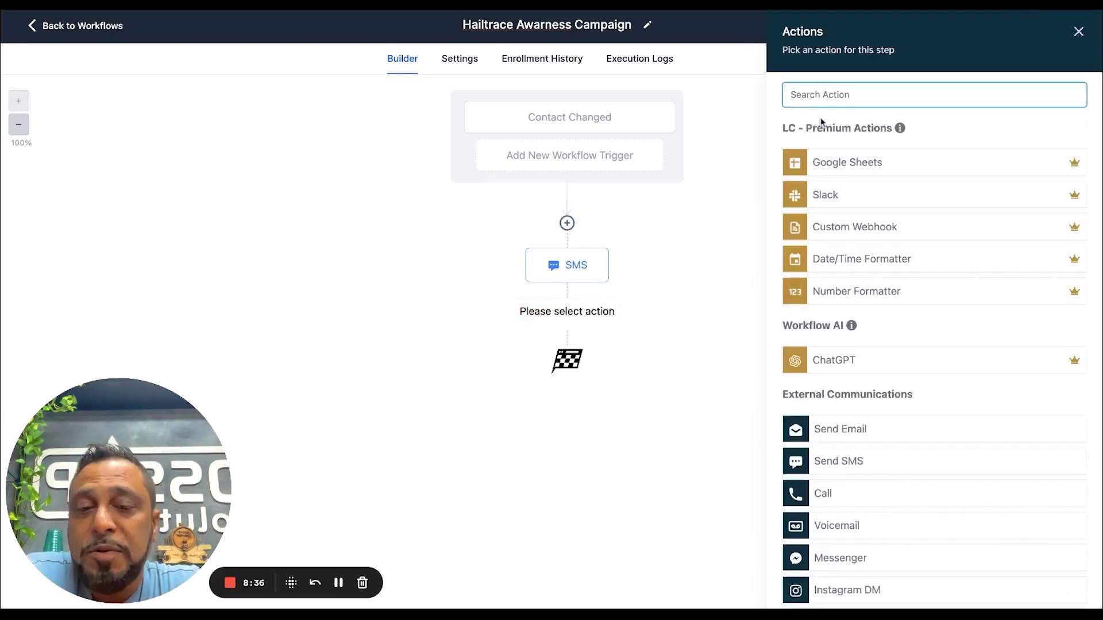
{"action": "type", "text": "em"}
{"action": "left_click", "coordinate": [885, 151]}
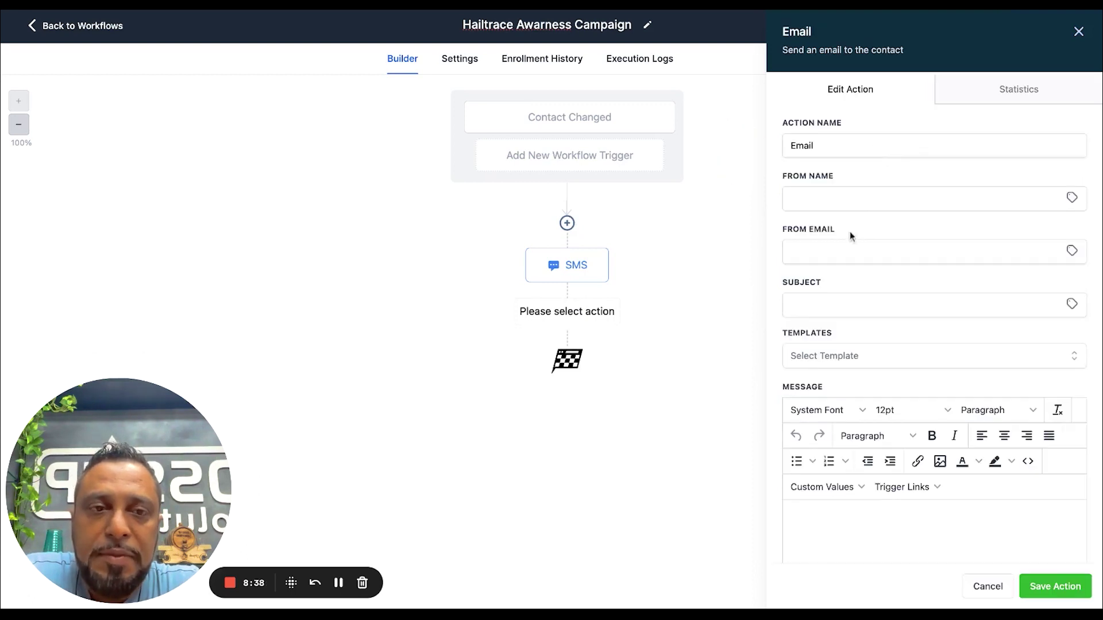
{"action": "left_click", "coordinate": [823, 201]}
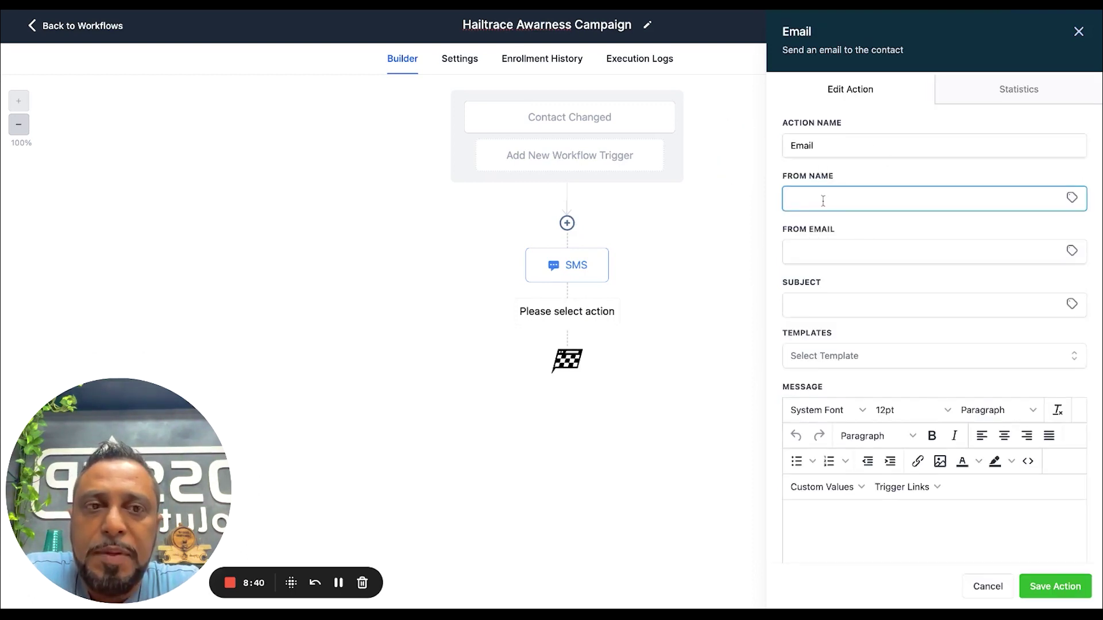
{"action": "left_click", "coordinate": [859, 211]}
{"action": "left_click", "coordinate": [850, 223]}
{"action": "left_click", "coordinate": [825, 257]}
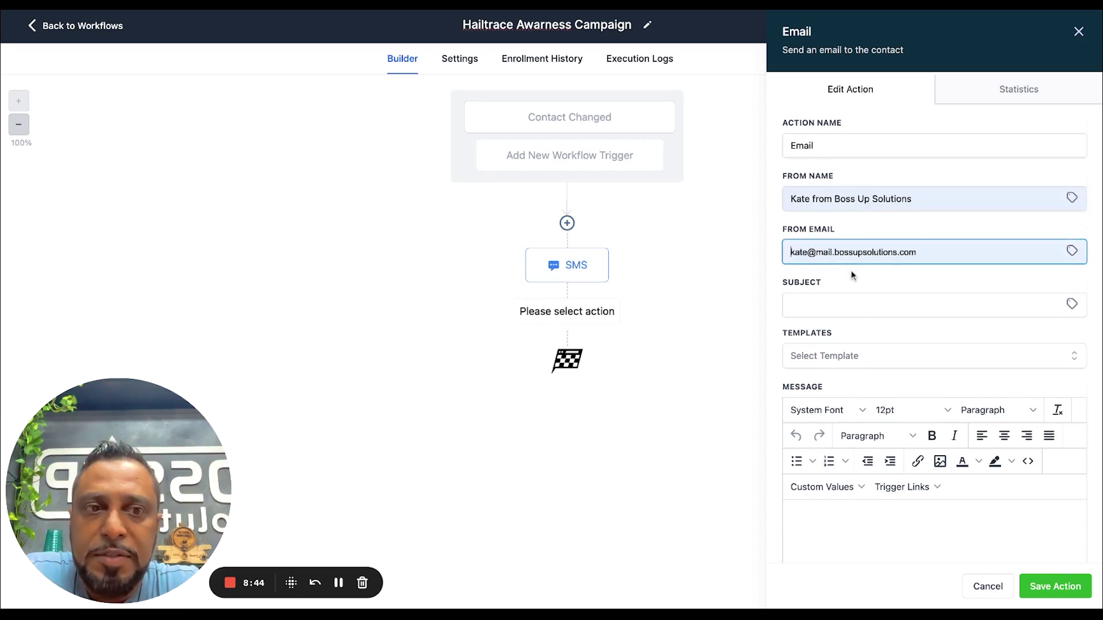
{"action": "left_click", "coordinate": [850, 270]}
Set the email subject to 'Hail Report for {{contact.address1}}'
{"action": "left_click", "coordinate": [844, 303]}
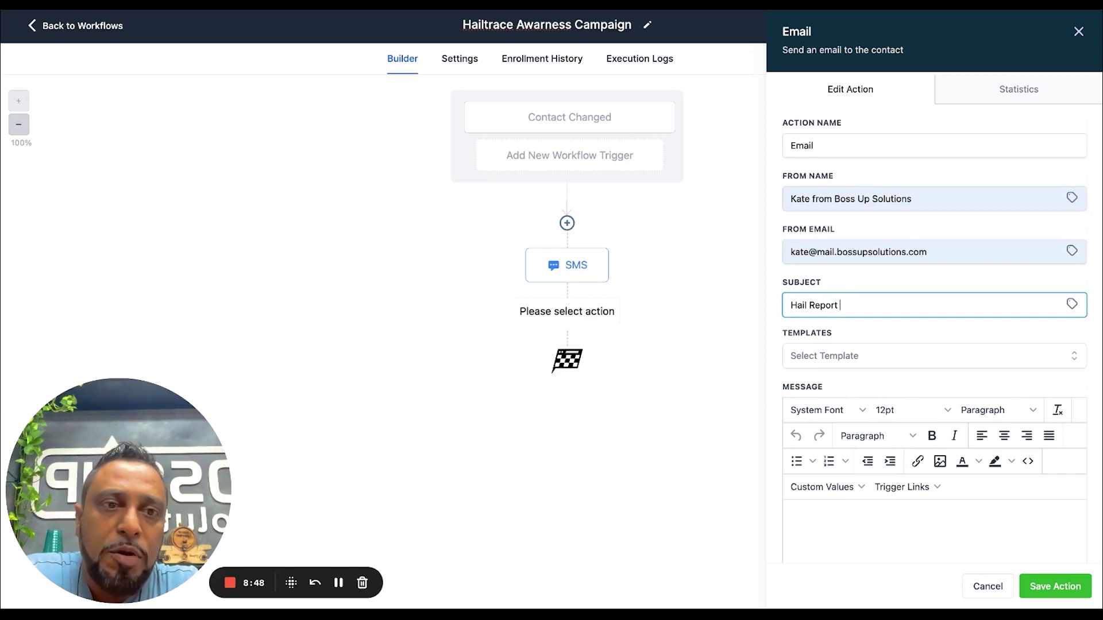
{"action": "type", "text": "Hail Report for"}
{"action": "left_click", "coordinate": [1072, 305]}
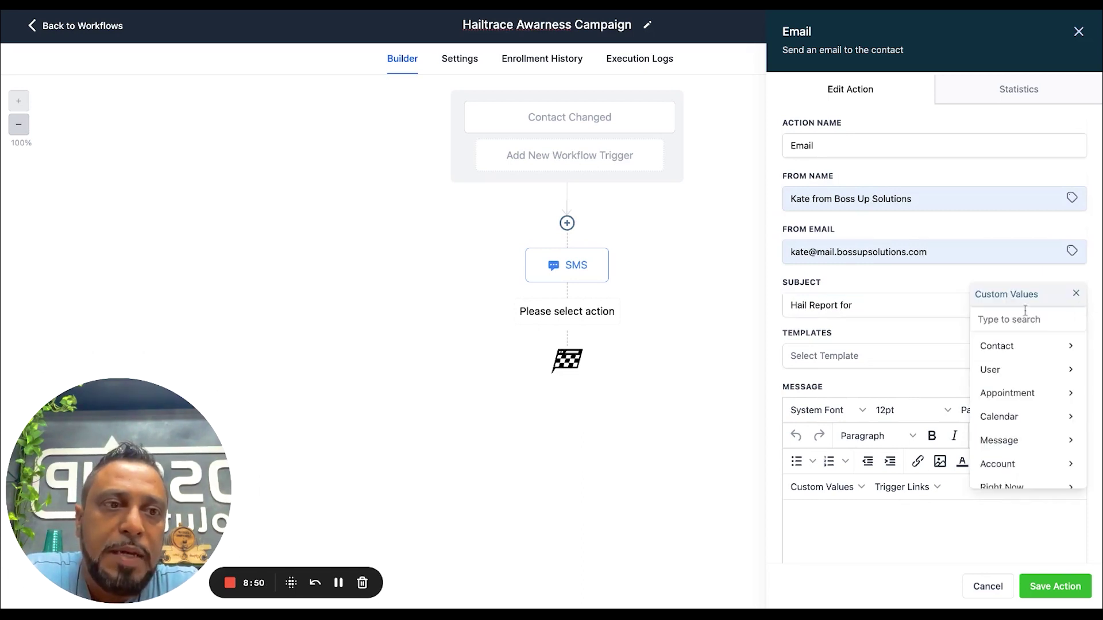
{"action": "left_click", "coordinate": [1009, 351]}
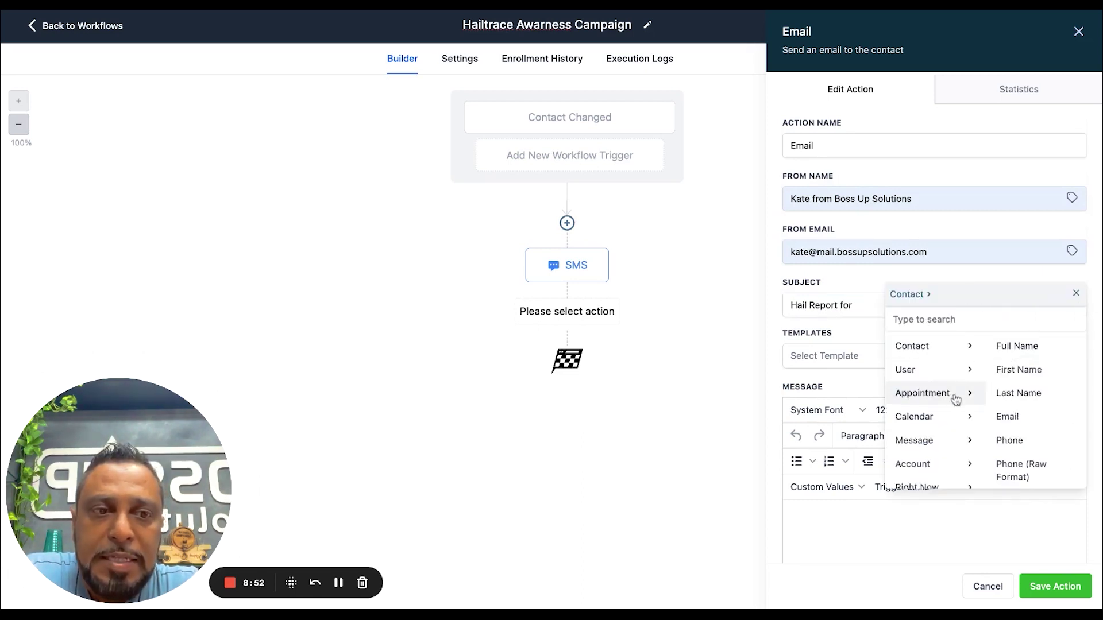
{"action": "scroll", "coordinate": [1009, 395], "scroll_direction": "down", "scroll_amount": 5}
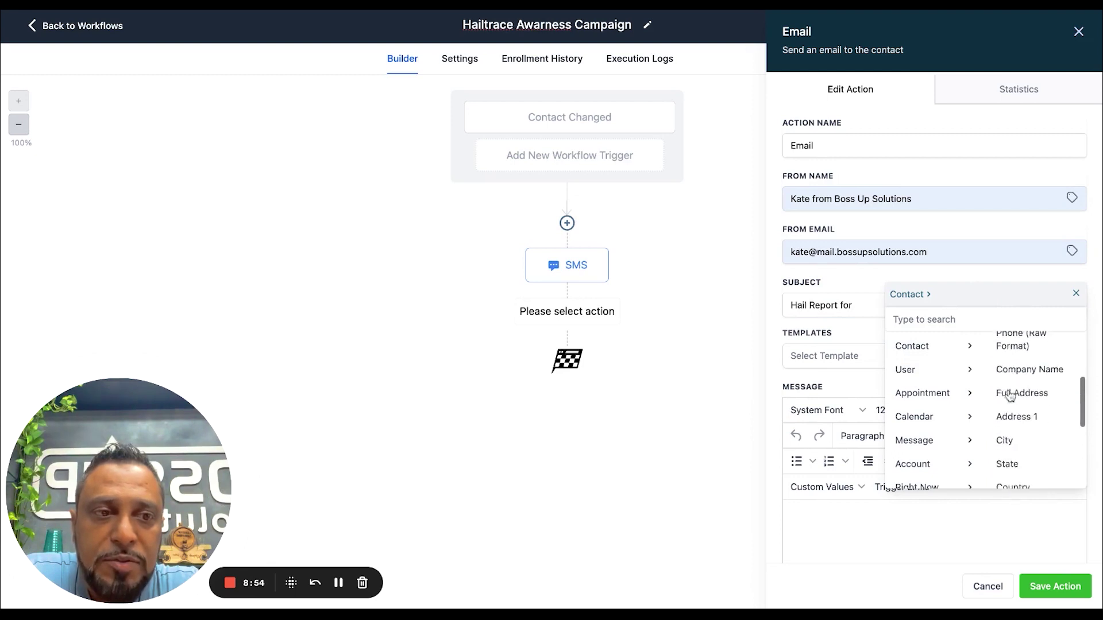
{"action": "left_click", "coordinate": [1009, 385]}
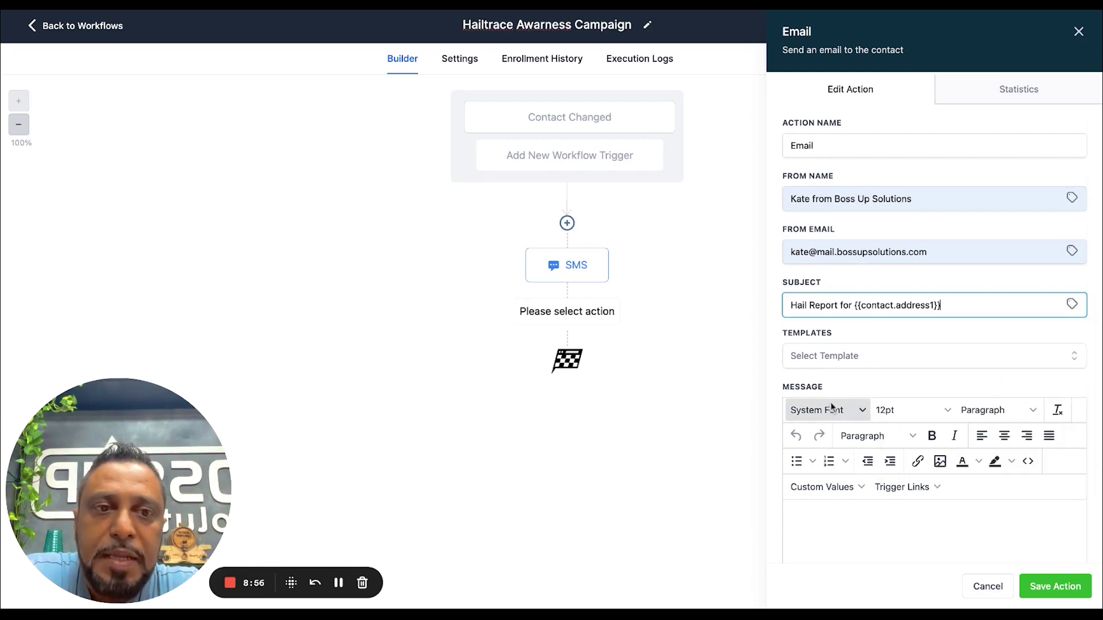
{"action": "scroll", "coordinate": [830, 405], "scroll_direction": "down", "scroll_amount": 4}
{"action": "left_click", "coordinate": [797, 292]}
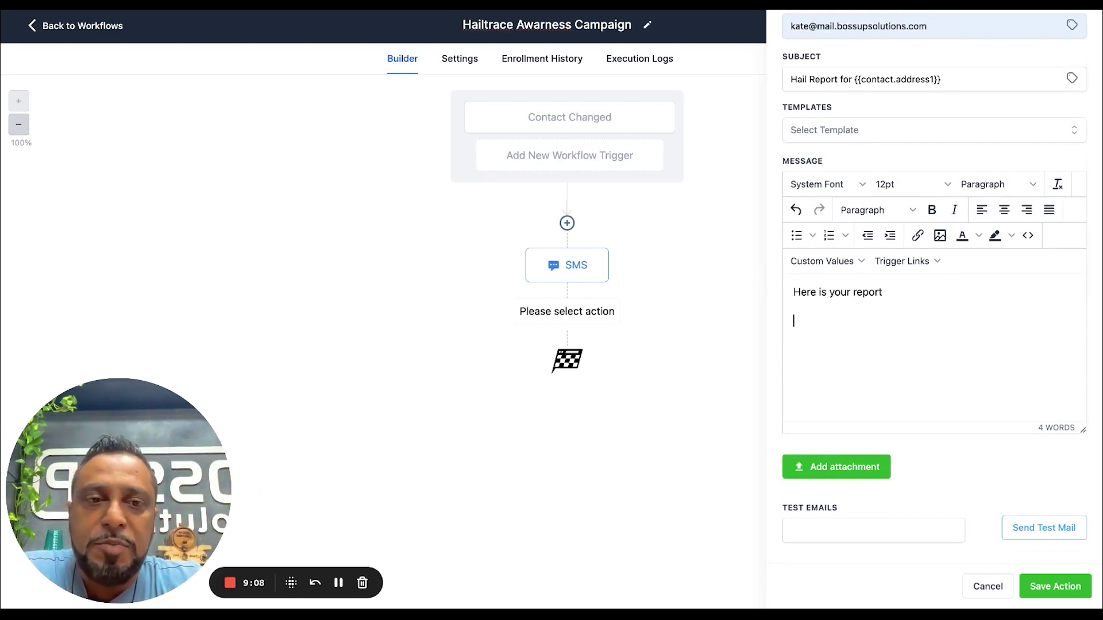
Add a 'REPORT HERE' line to the email body in place of the HailTrace placeholder
{"action": "left_click", "coordinate": [827, 261]}
{"action": "mouse_move", "coordinate": [833, 287]}
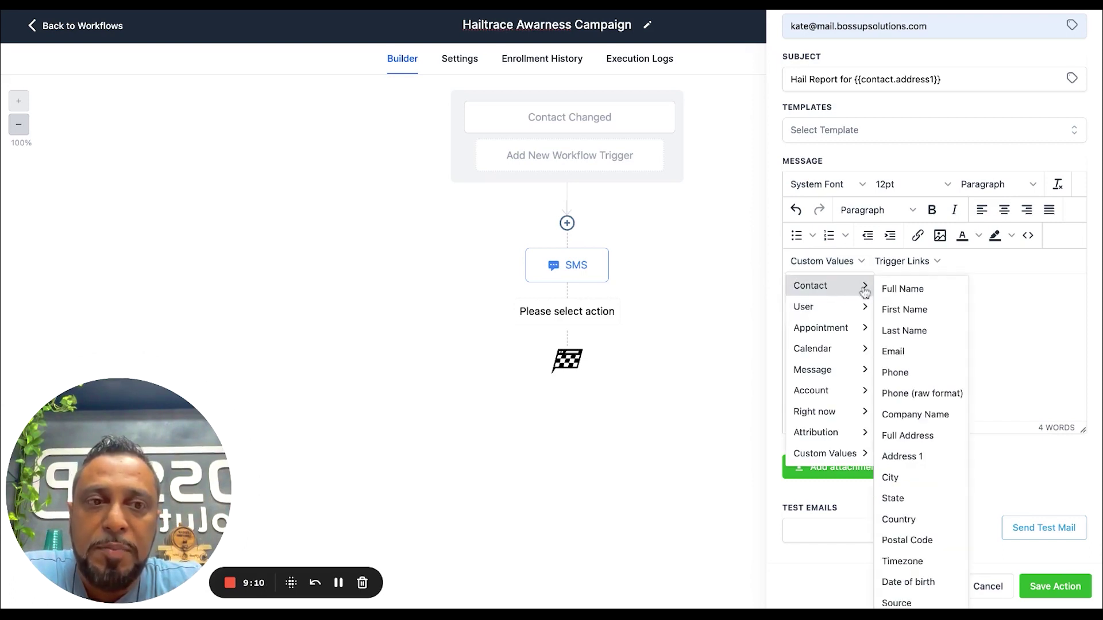
{"action": "scroll", "coordinate": [919, 540], "scroll_direction": "down", "scroll_amount": 1}
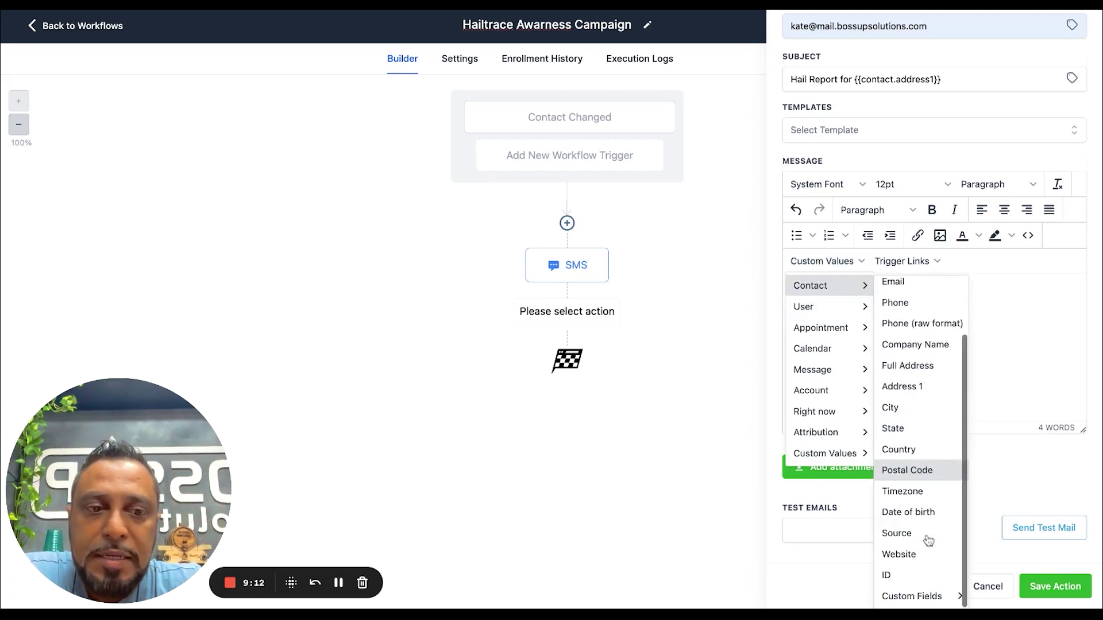
{"action": "mouse_move", "coordinate": [920, 596]}
{"action": "left_click", "coordinate": [998, 488]}
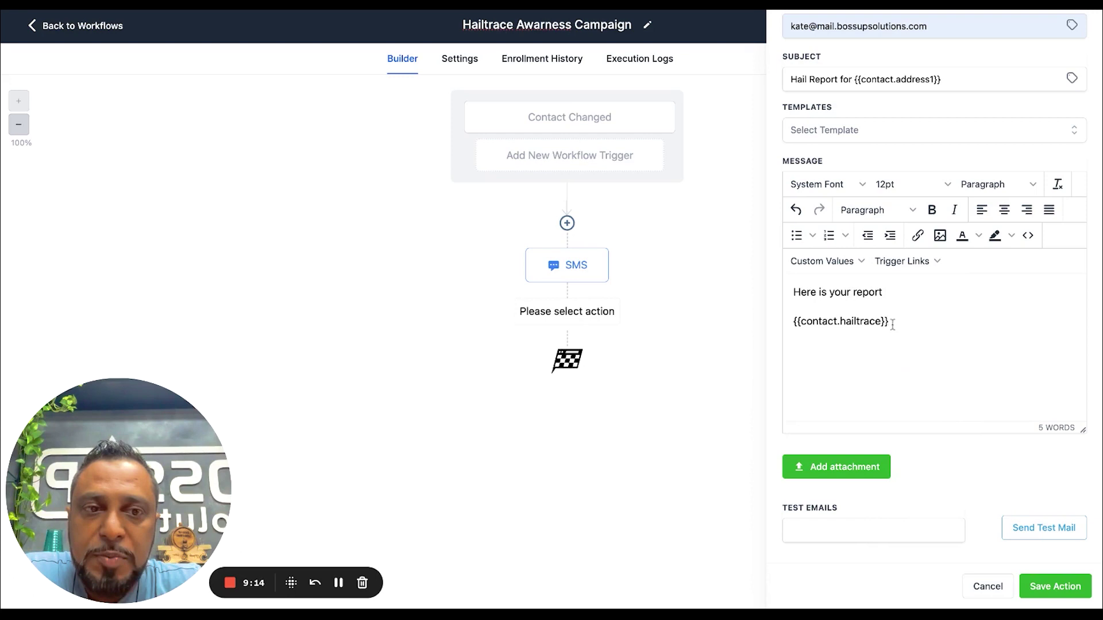
{"action": "triple_click", "coordinate": [894, 322]}
{"action": "key", "text": "ctrl+c"}
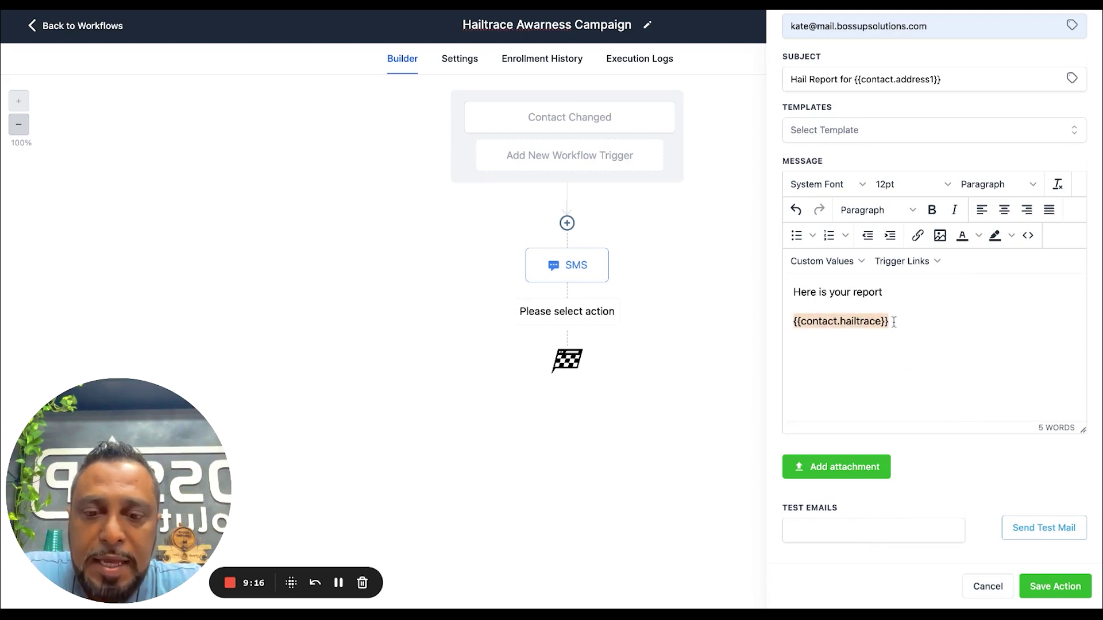
{"action": "type", "text": "REP"}
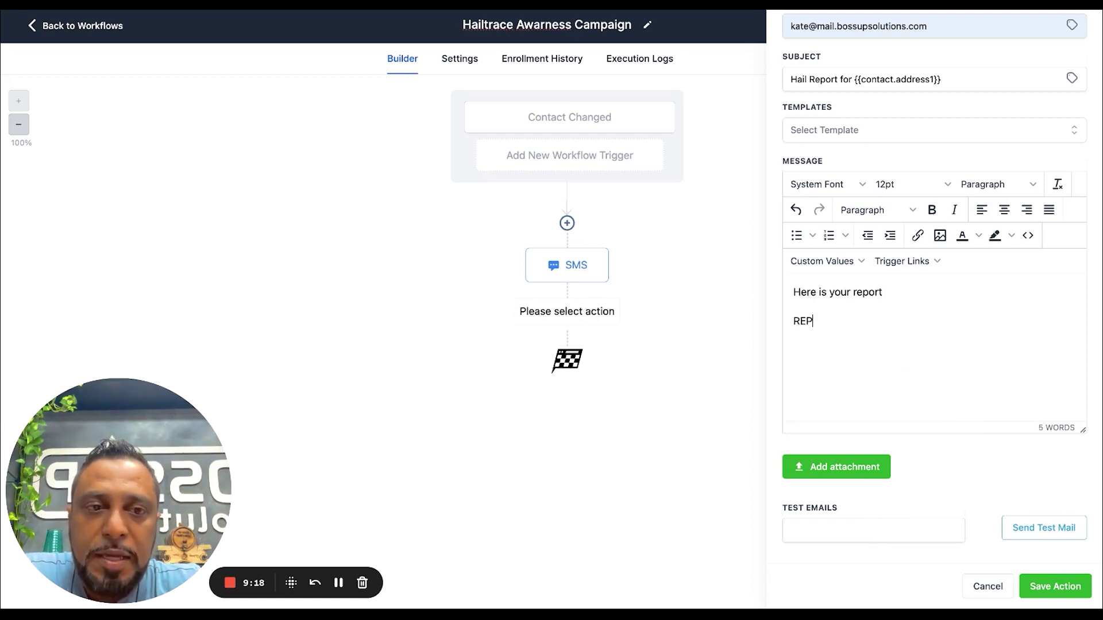
{"action": "type", "text": "ORT HERE"}
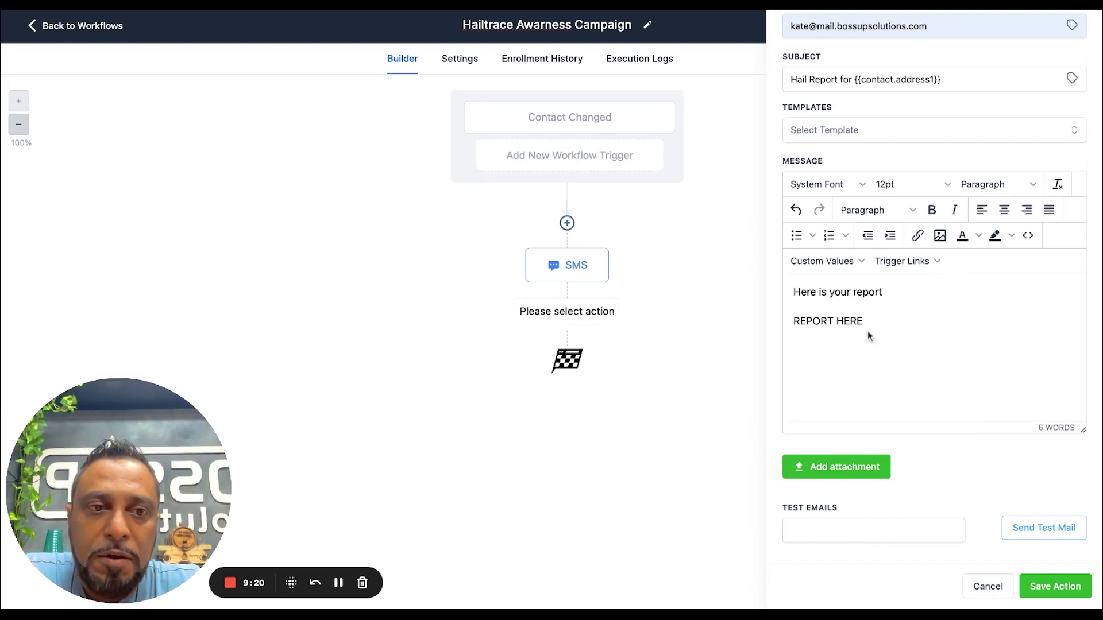
Link 'REPORT HERE' to {{contact.hailtrace}} and start a new line below it
{"action": "triple_click", "coordinate": [875, 322]}
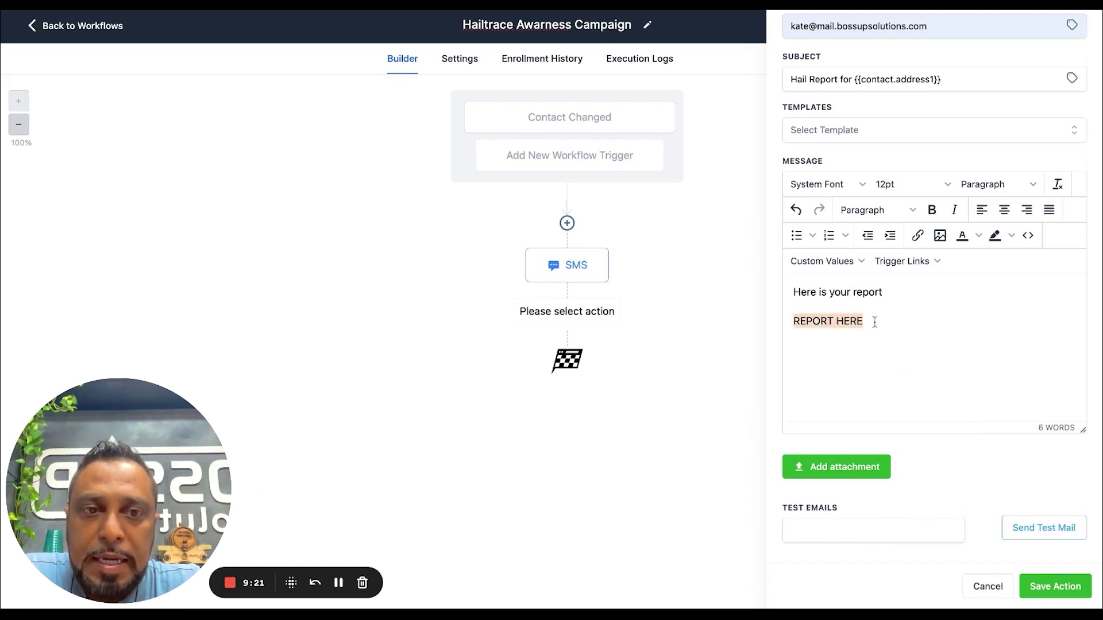
{"action": "left_click", "coordinate": [918, 235]}
{"action": "key", "text": "ctrl+v"}
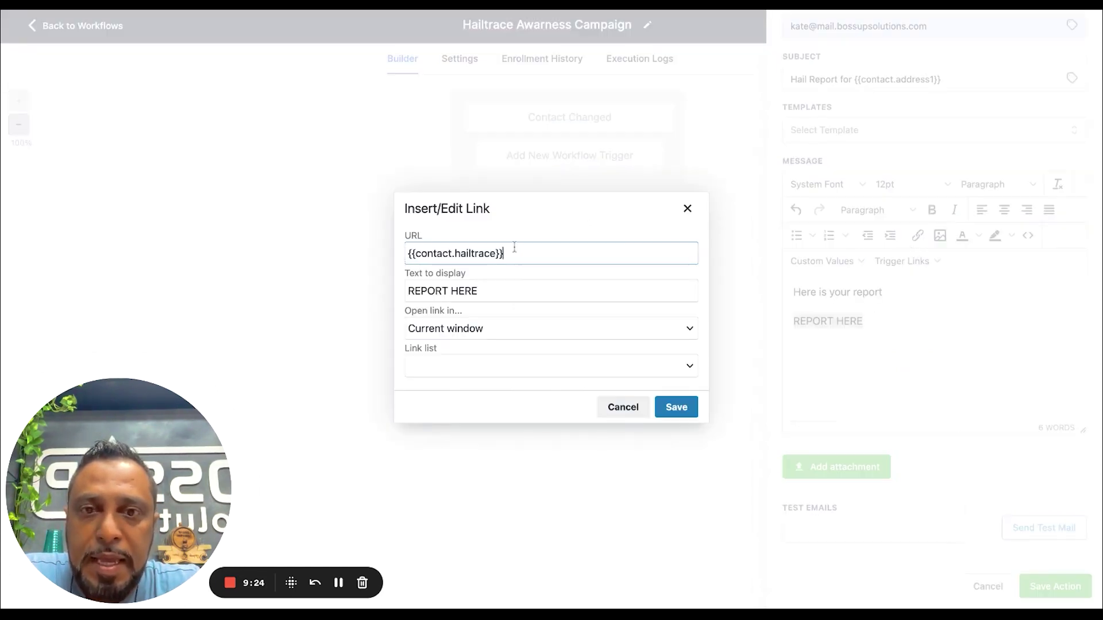
{"action": "left_click", "coordinate": [676, 407]}
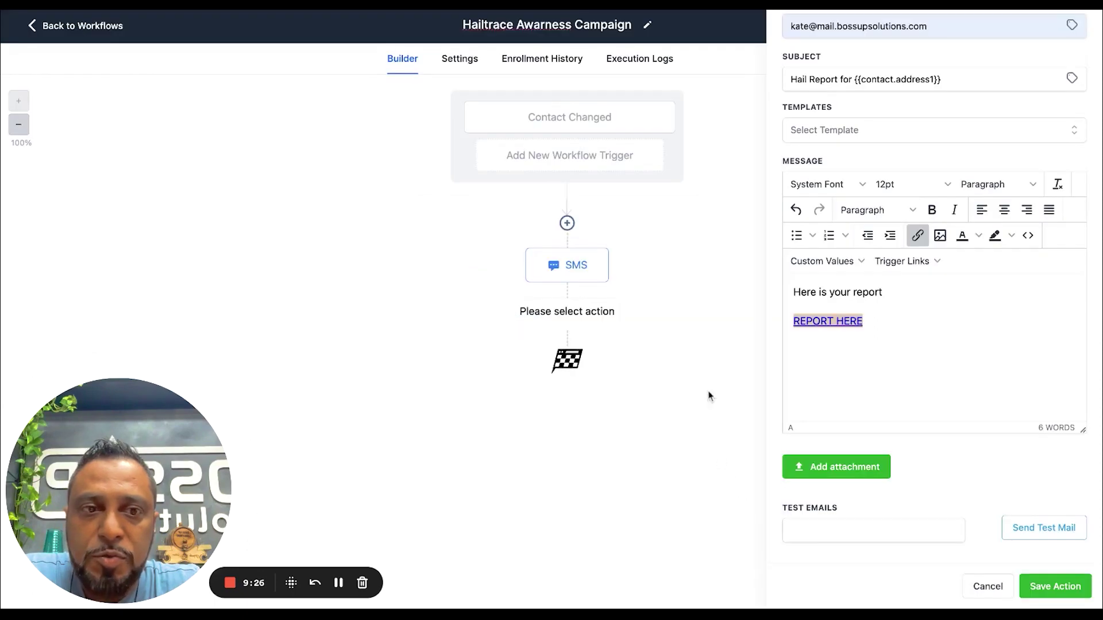
{"action": "left_click", "coordinate": [881, 321]}
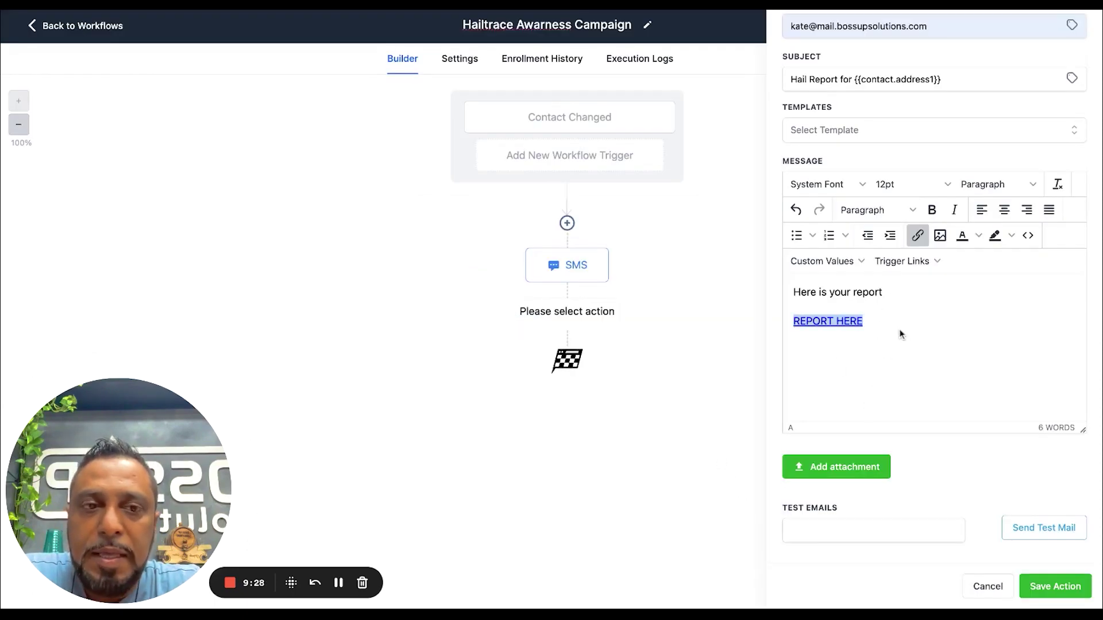
{"action": "key", "text": "Return"}
Save the Email action, insert a Wait of 1 before the SMS, and save the workflow
{"action": "left_click", "coordinate": [1038, 586]}
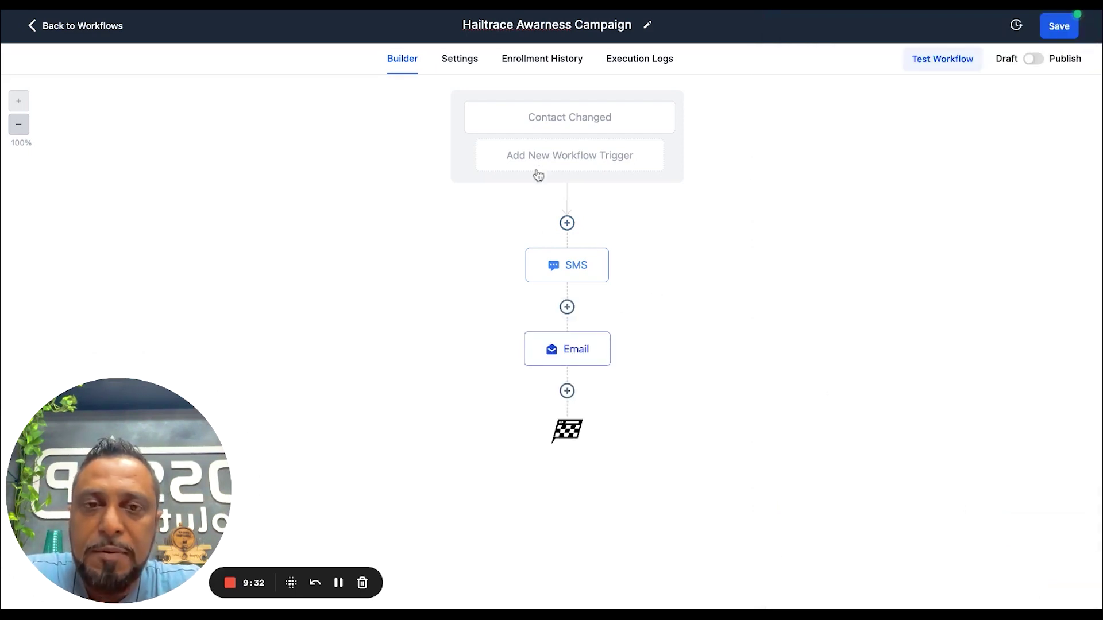
{"action": "left_click", "coordinate": [568, 224]}
{"action": "type", "text": "wa"}
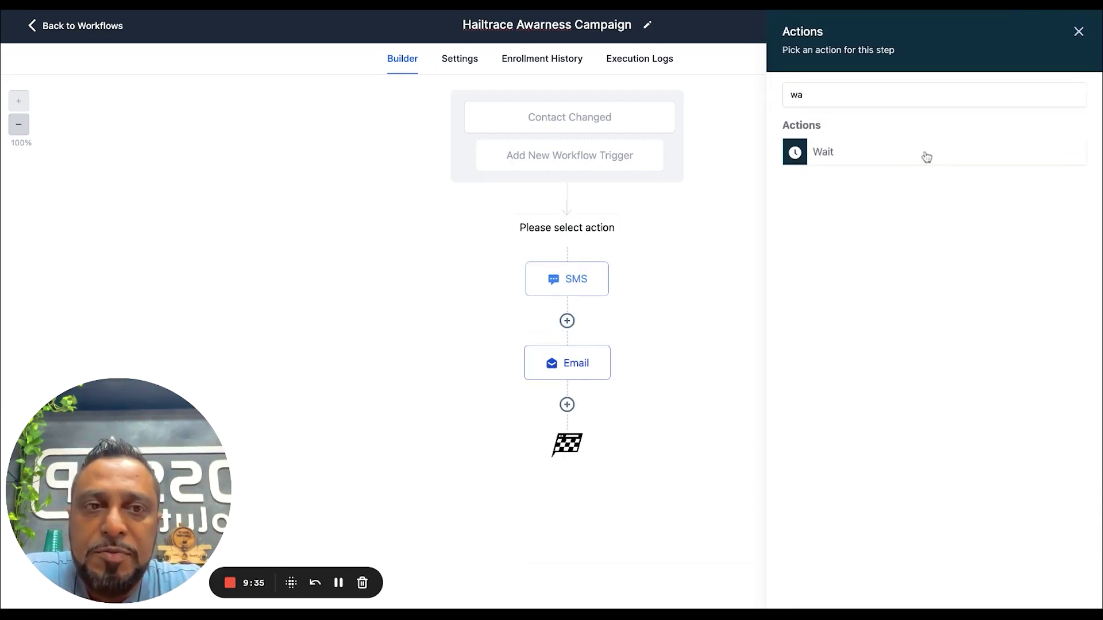
{"action": "left_click", "coordinate": [927, 157]}
{"action": "left_click", "coordinate": [553, 240]}
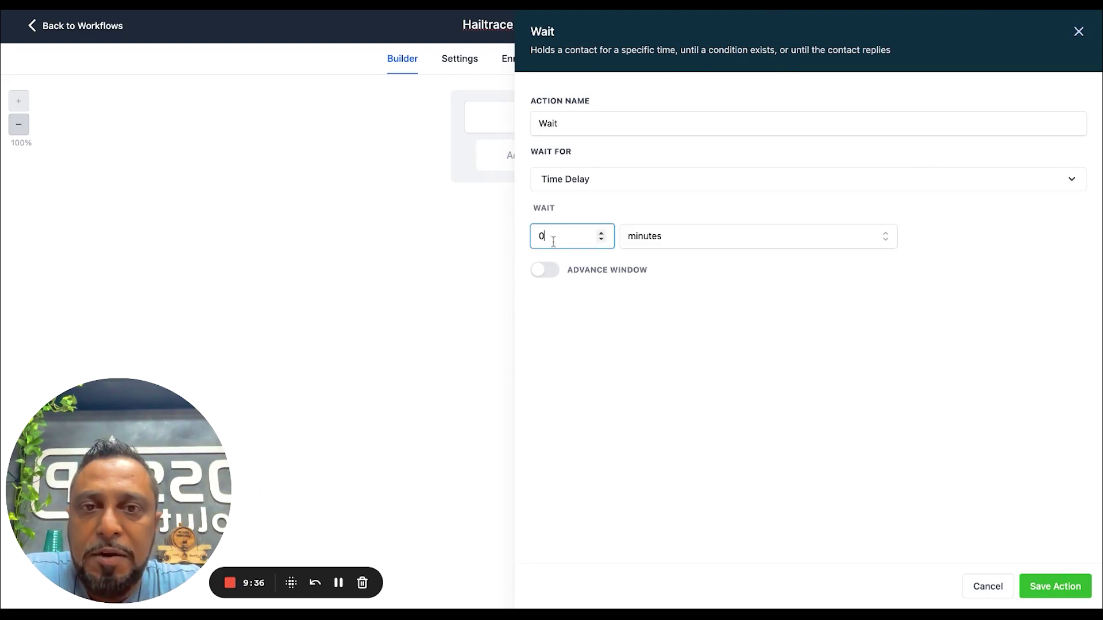
{"action": "type", "text": "1"}
{"action": "left_click", "coordinate": [1043, 592]}
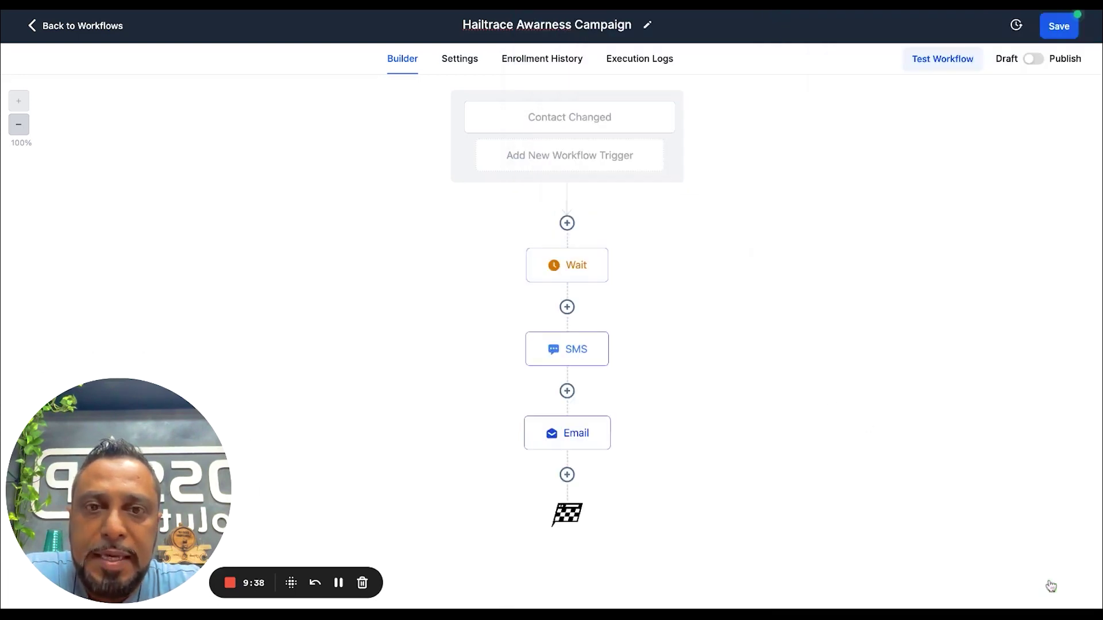
{"action": "left_click", "coordinate": [1057, 26]}
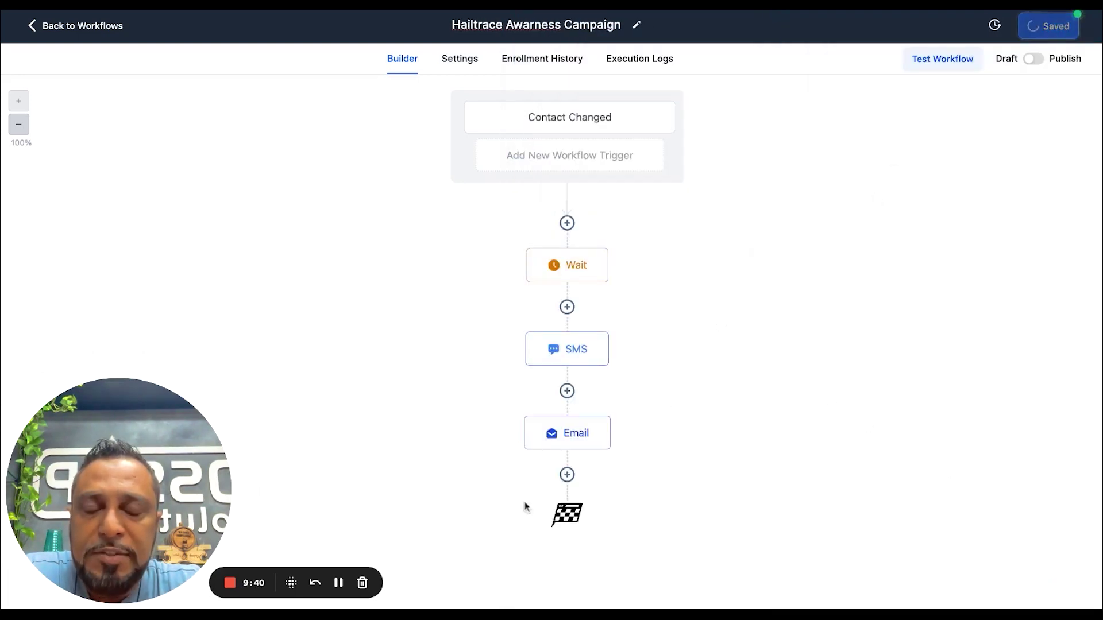
Add a 0.2-minute Wait step after the Email action
{"action": "left_click", "coordinate": [568, 473]}
{"action": "type", "text": "wai"}
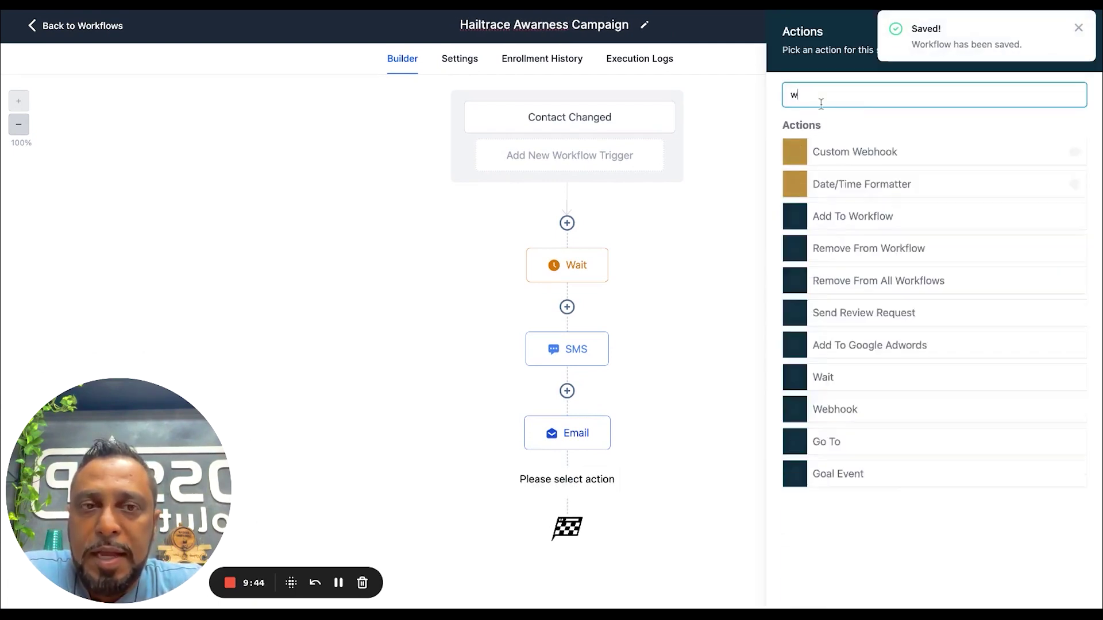
{"action": "left_click", "coordinate": [838, 152]}
{"action": "left_click", "coordinate": [560, 236]}
{"action": "type", "text": "0.2"}
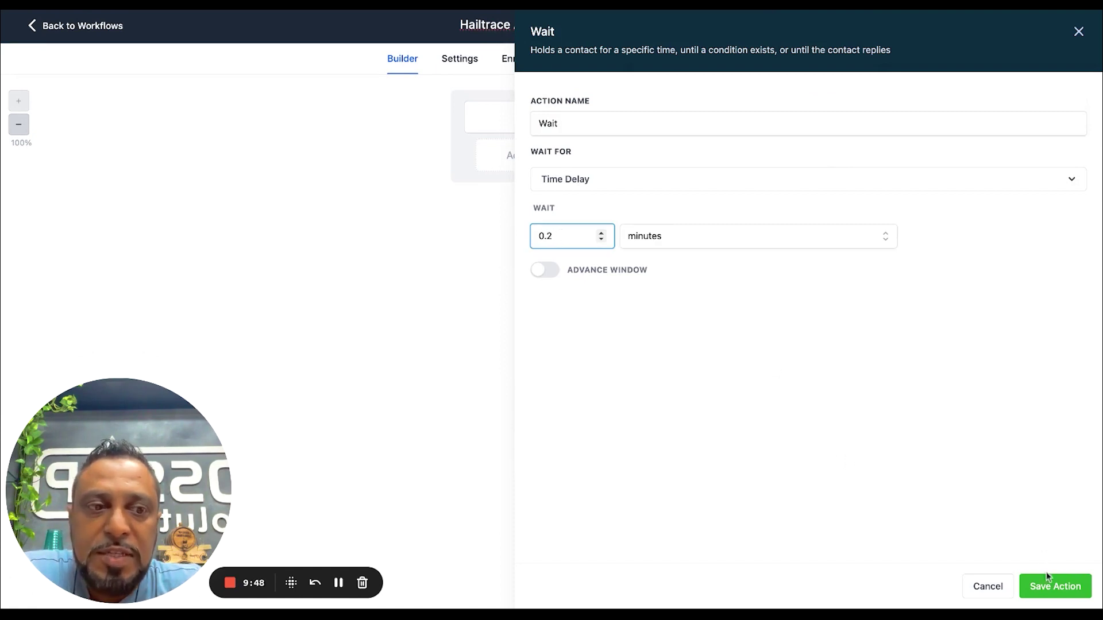
{"action": "left_click", "coordinate": [1046, 576]}
{"action": "scroll", "coordinate": [559, 568], "scroll_direction": "down", "scroll_amount": 1}
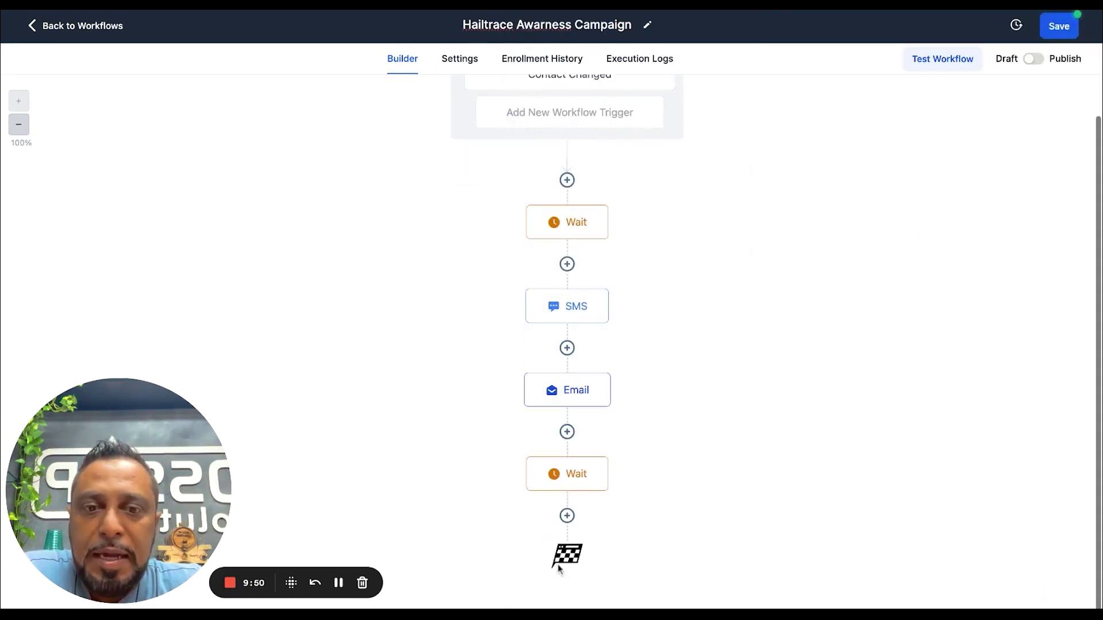
{"action": "left_click", "coordinate": [567, 515]}
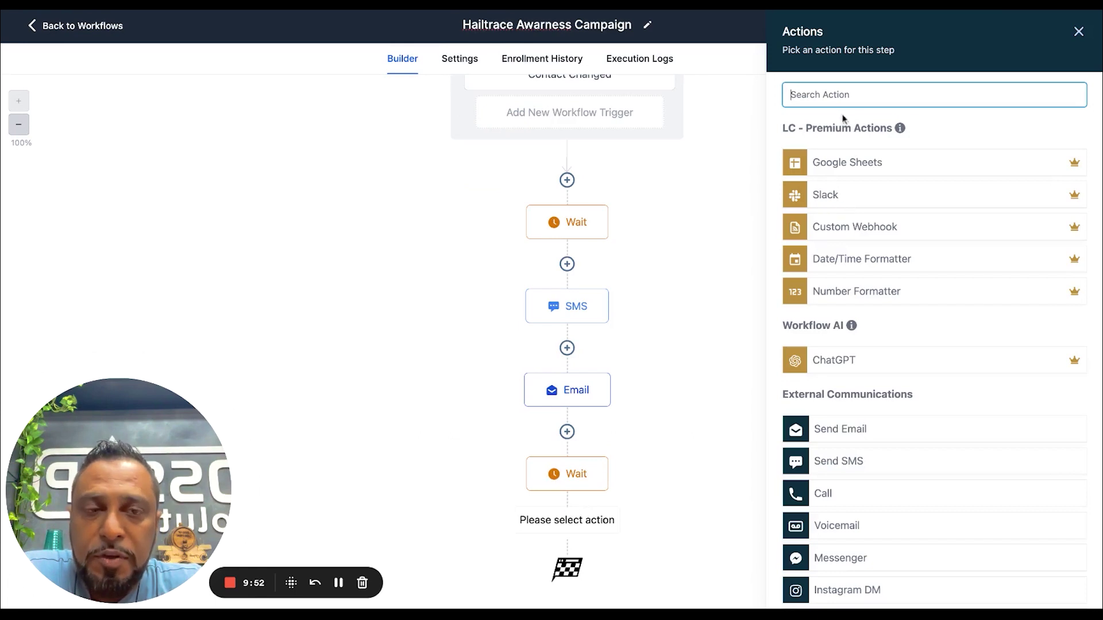
Add an SMS with a how-to on reading the report, signed by the sender, noting it was also emailed
{"action": "type", "text": "sms"}
{"action": "left_click", "coordinate": [840, 150]}
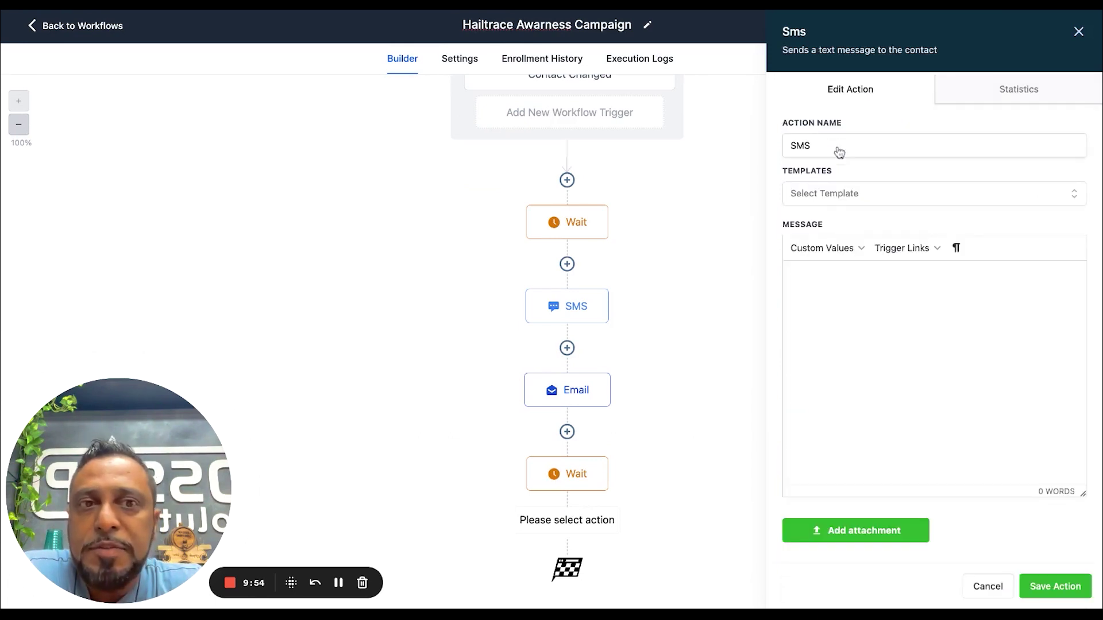
{"action": "left_click", "coordinate": [821, 279]}
{"action": "type", "text": "Here is a h"}
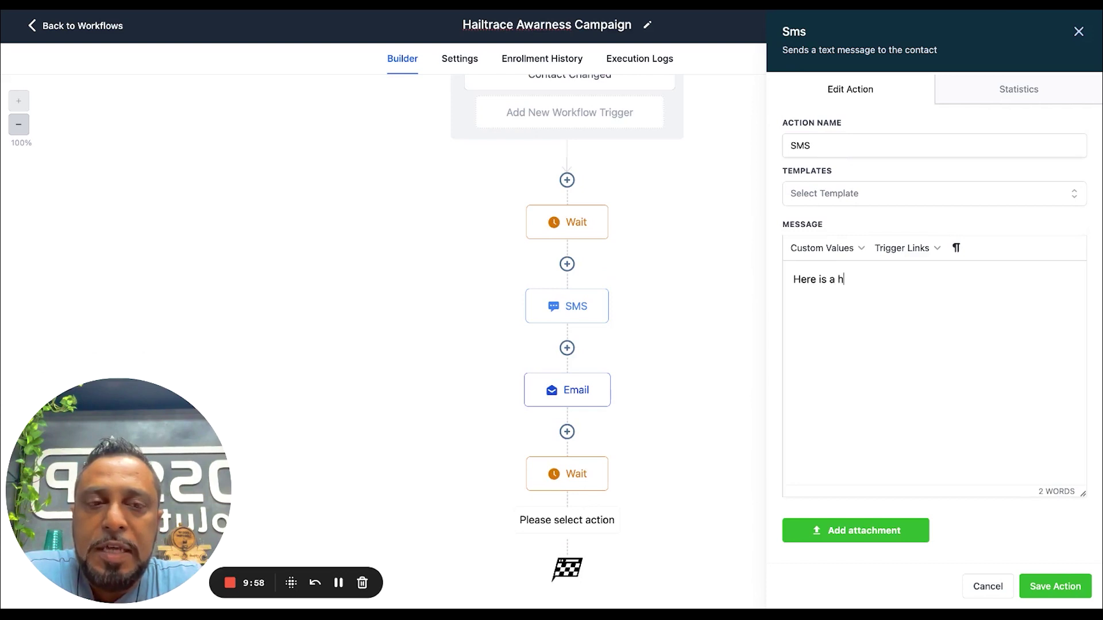
{"action": "type", "text": "ow to on reading your report www.loom.com"}
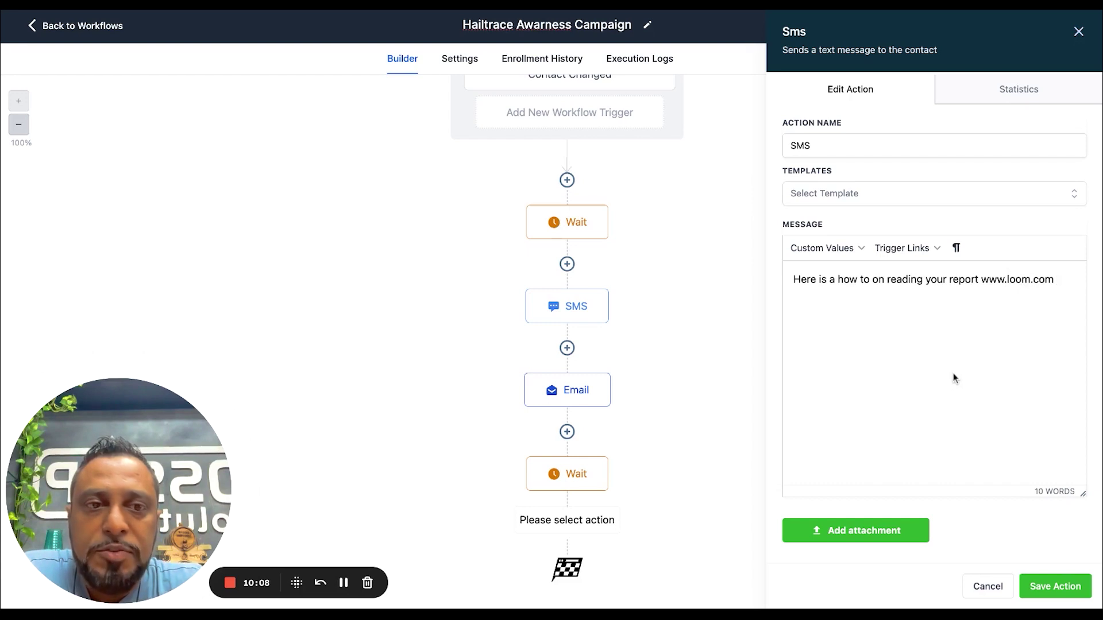
{"action": "key", "text": "Return"}
{"action": "key", "text": "Return"}
{"action": "type", "text": "- Kate"}
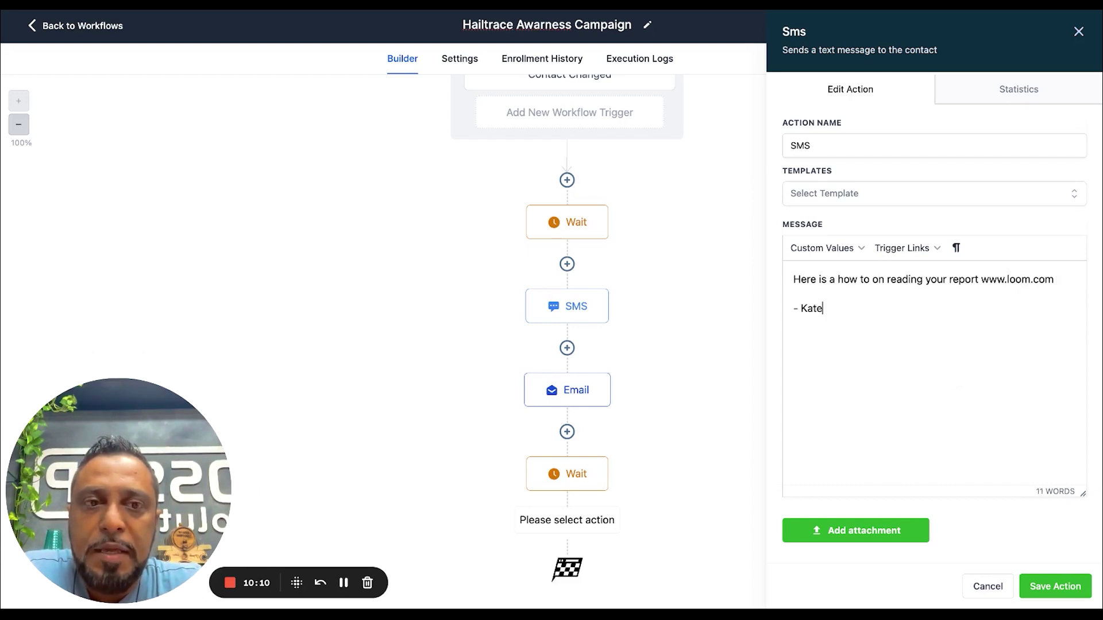
{"action": "left_click", "coordinate": [1028, 581]}
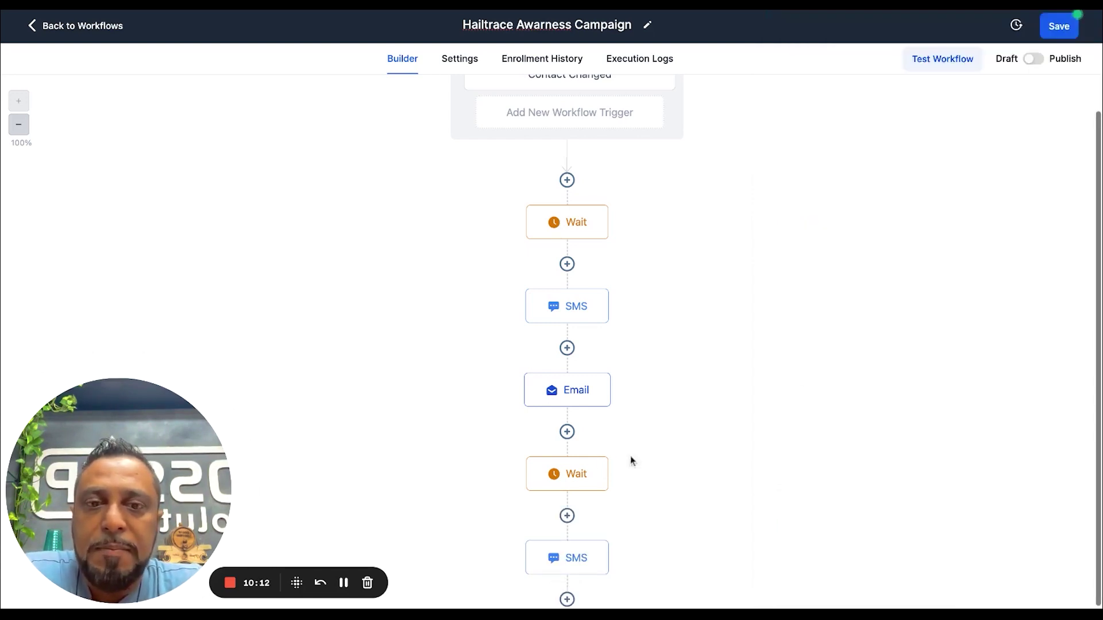
{"action": "left_click", "coordinate": [570, 566]}
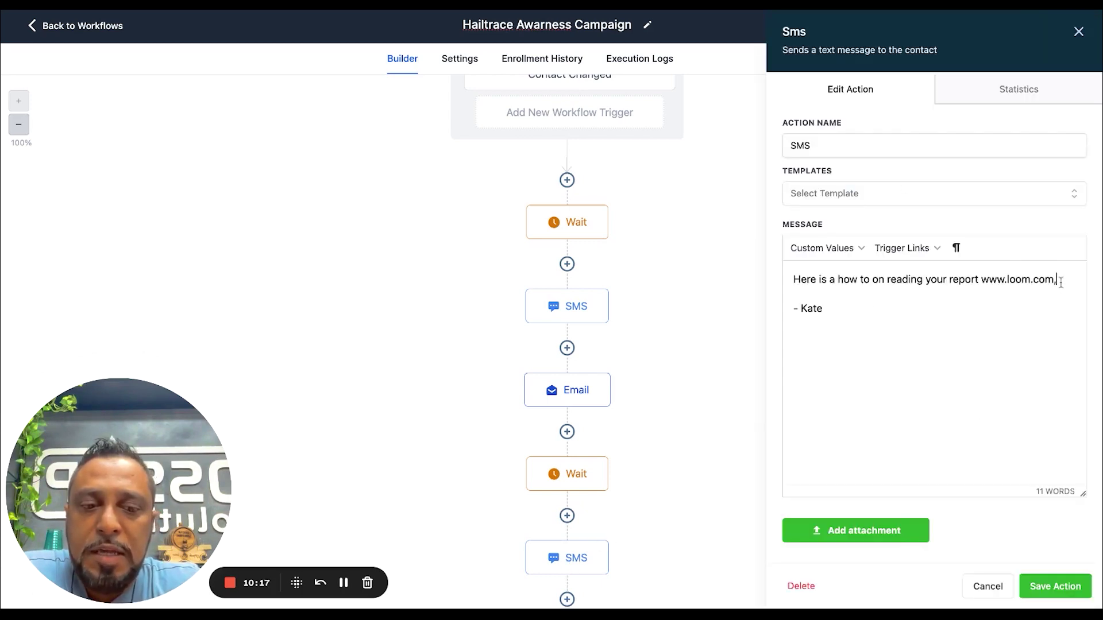
{"action": "type", "text": "so shared this info to your email."}
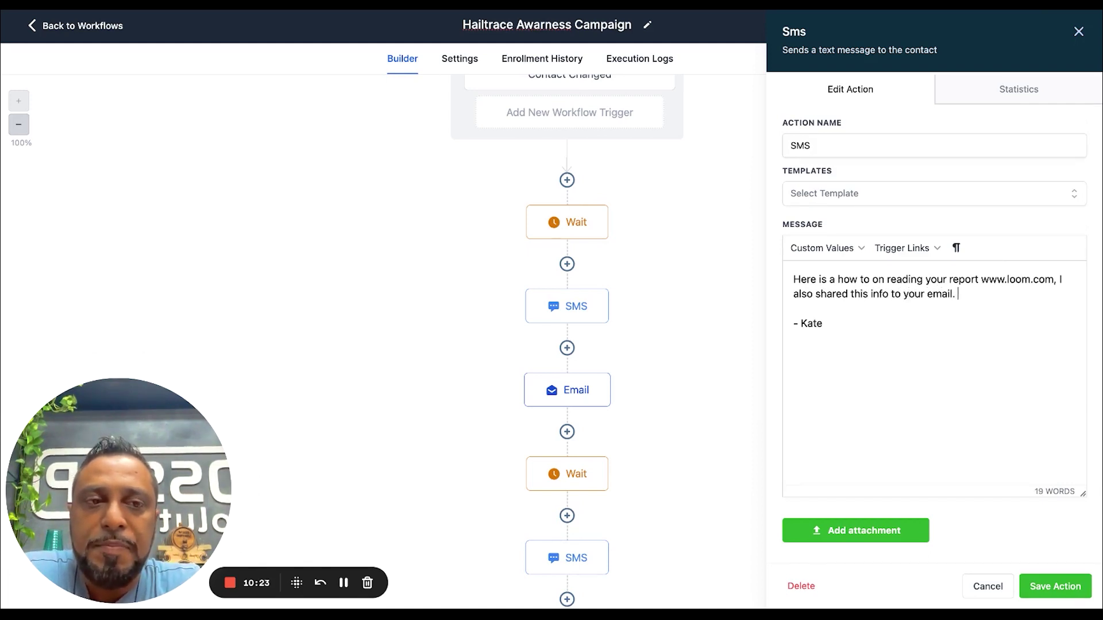
Save the edited SMS, switch the workflow from Draft to Publish, and save it
{"action": "left_click", "coordinate": [1057, 586]}
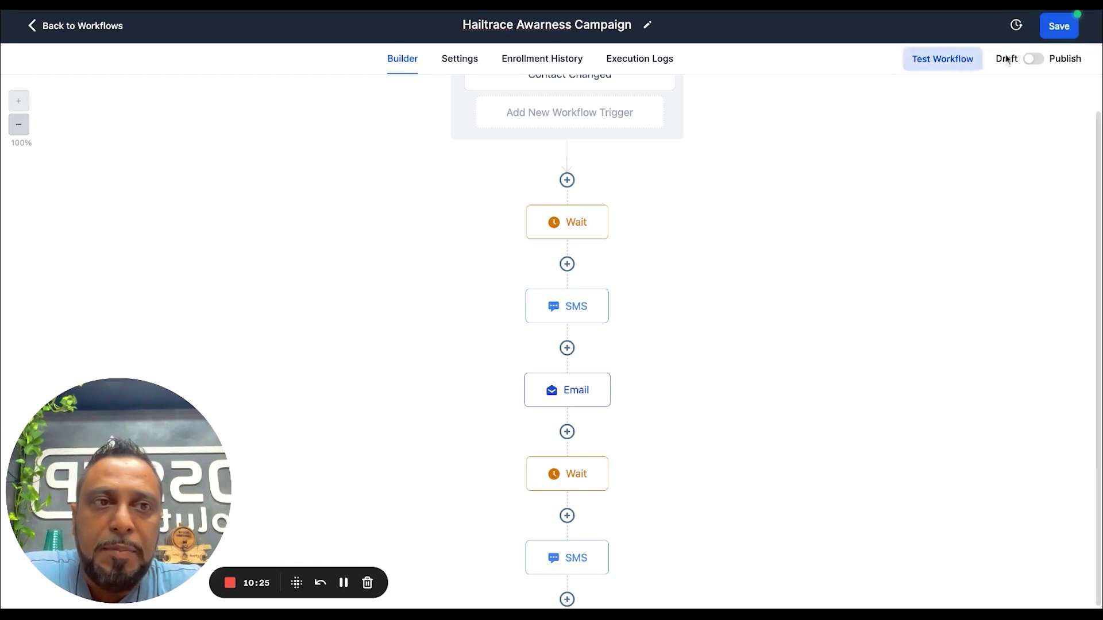
{"action": "left_click", "coordinate": [1034, 58]}
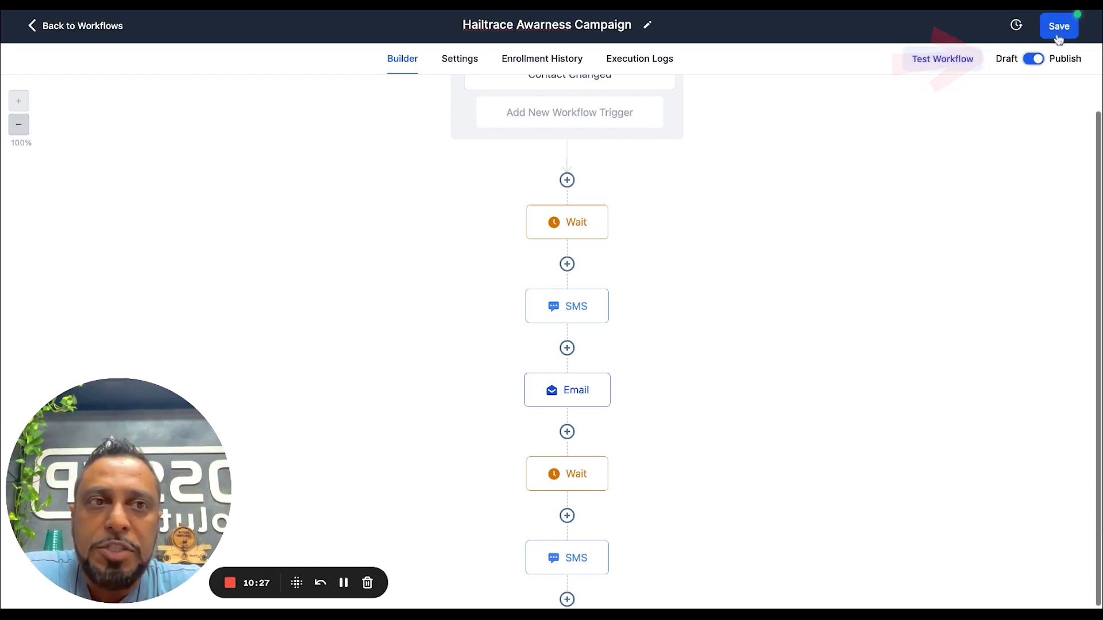
{"action": "left_click", "coordinate": [1067, 25]}
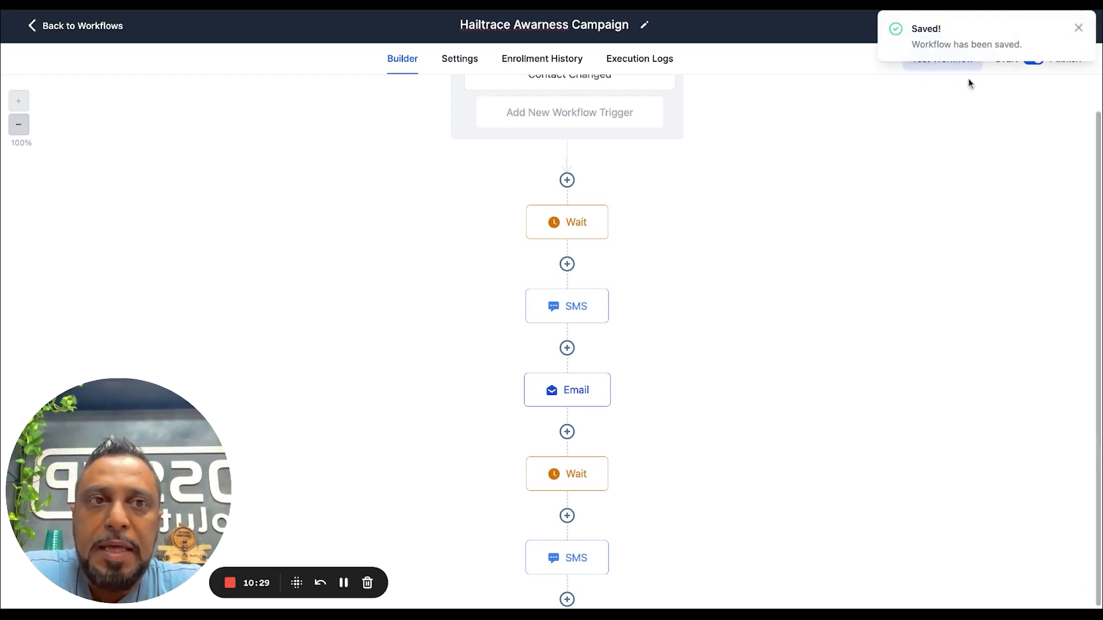
{"action": "left_click", "coordinate": [1079, 29]}
Run a workflow test on the test contact found by searching 'tony'
{"action": "left_click", "coordinate": [942, 58]}
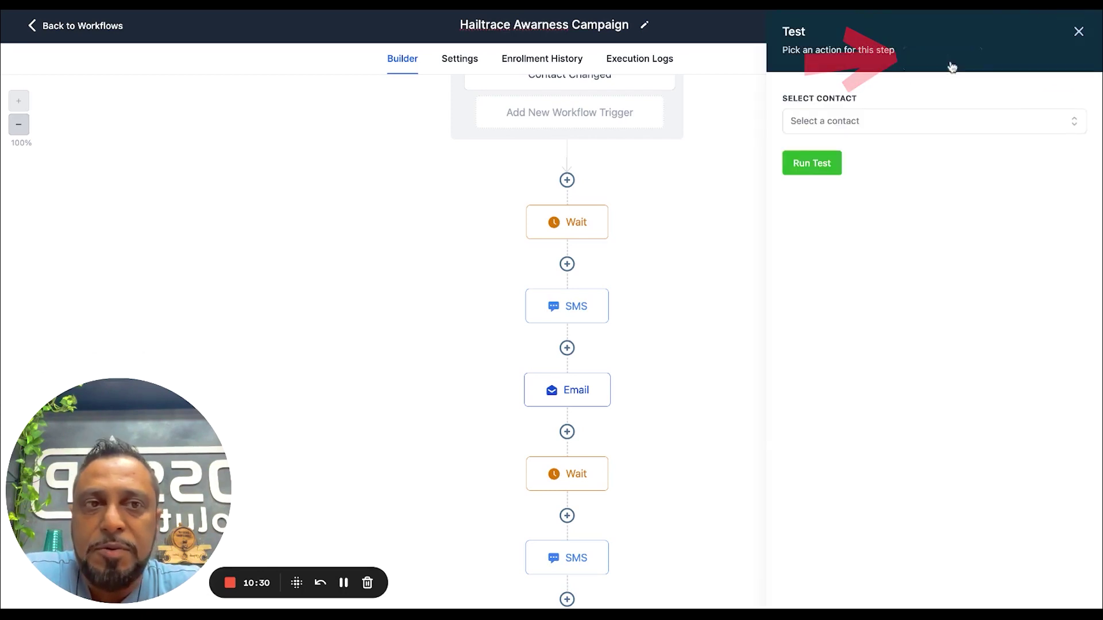
{"action": "left_click", "coordinate": [850, 122]}
{"action": "type", "text": "tony"}
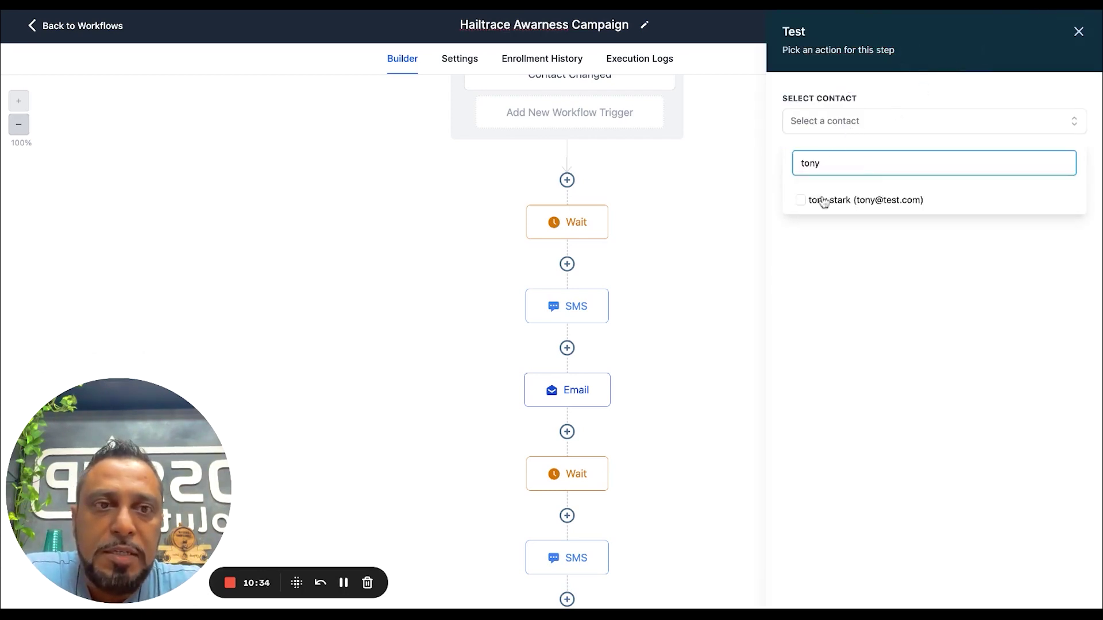
{"action": "left_click", "coordinate": [822, 201]}
{"action": "left_click", "coordinate": [881, 331]}
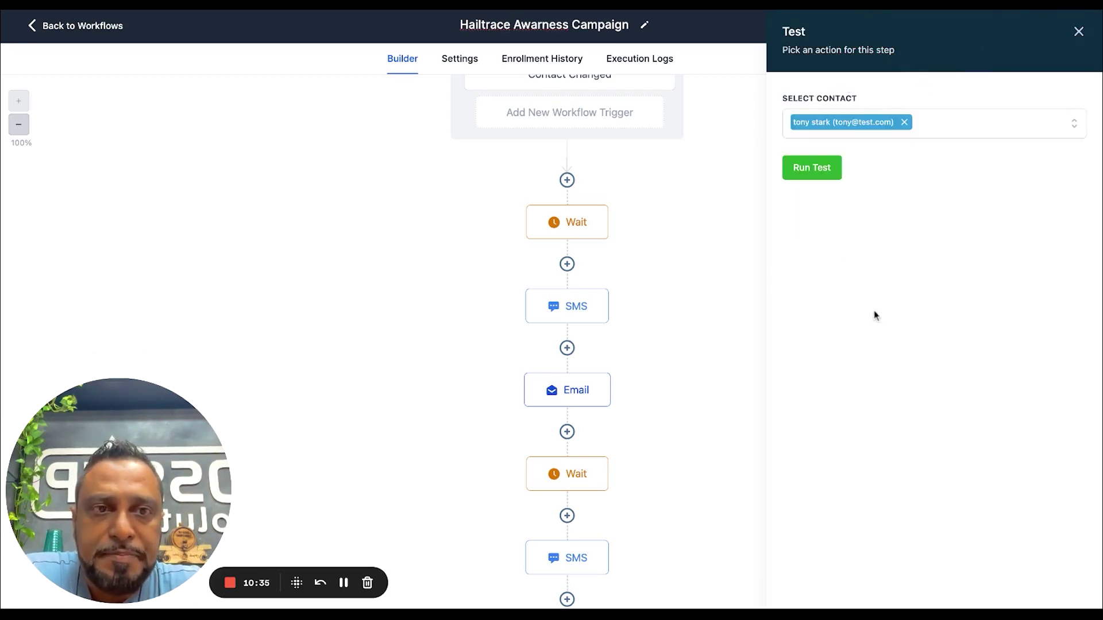
{"action": "left_click", "coordinate": [810, 174]}
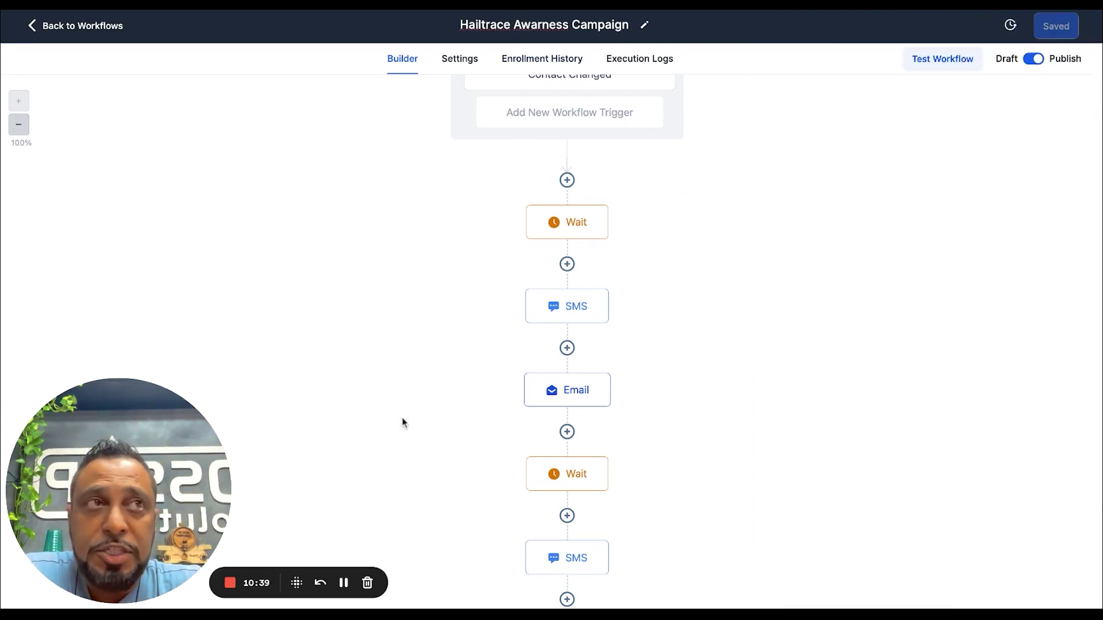
Check the Execution Logs, push contacts waiting in the first Wait to the next step, then recheck
{"action": "left_click", "coordinate": [637, 63]}
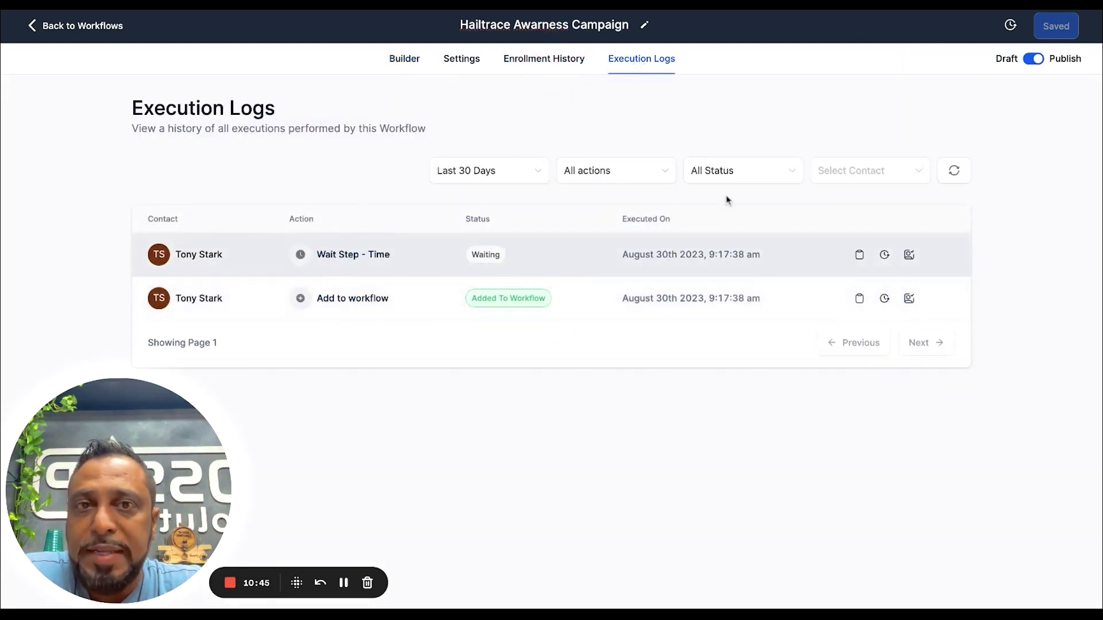
{"action": "left_click", "coordinate": [401, 57]}
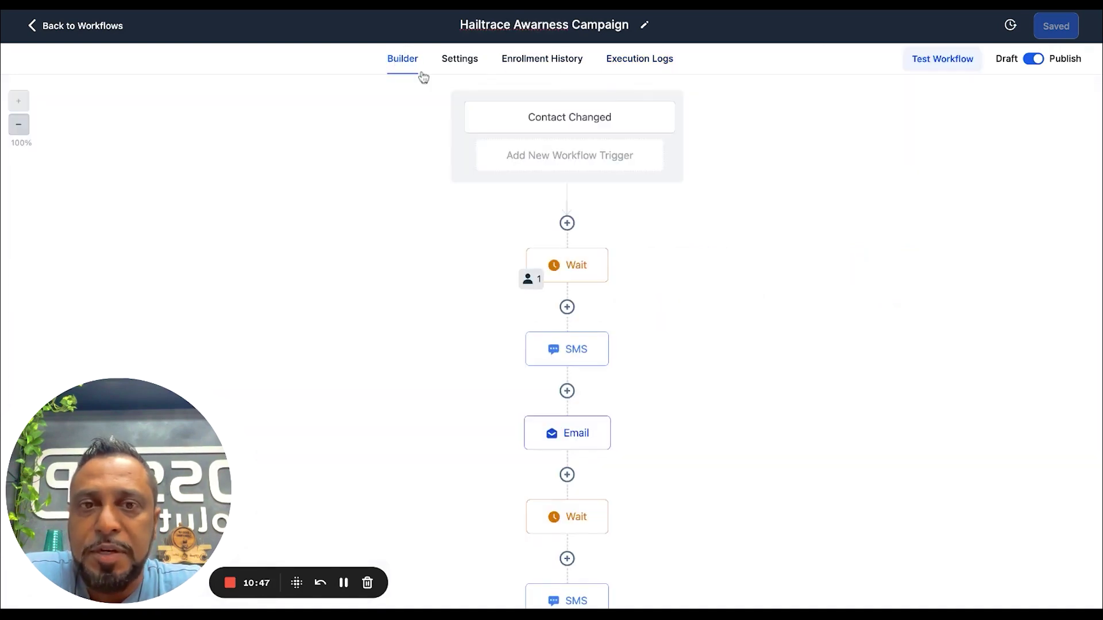
{"action": "left_click", "coordinate": [532, 280]}
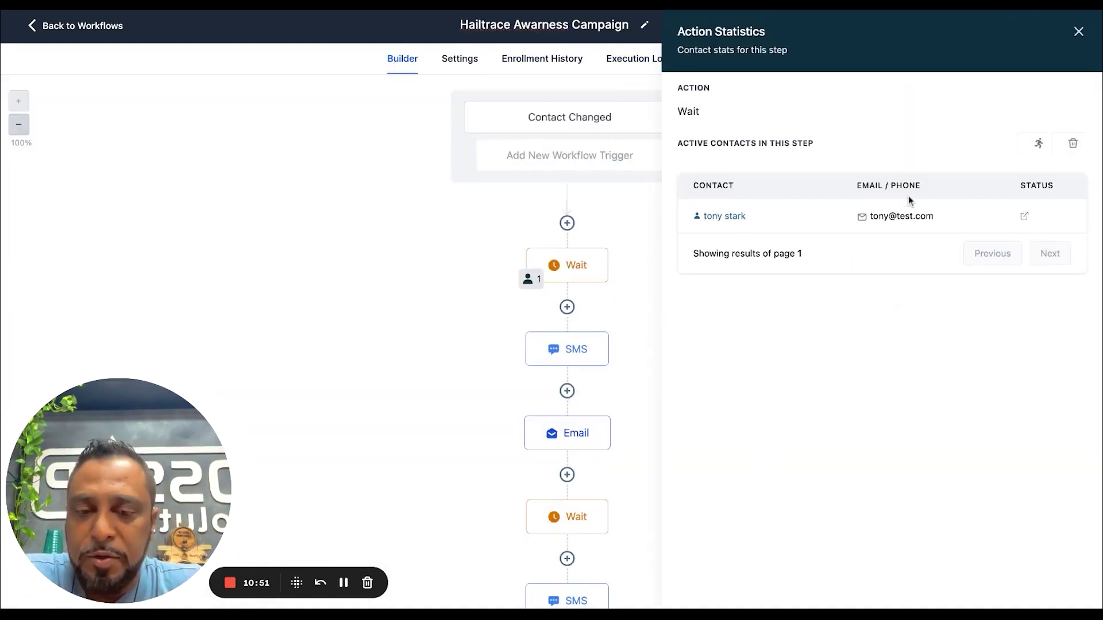
{"action": "left_click", "coordinate": [1039, 146]}
{"action": "left_click", "coordinate": [693, 349]}
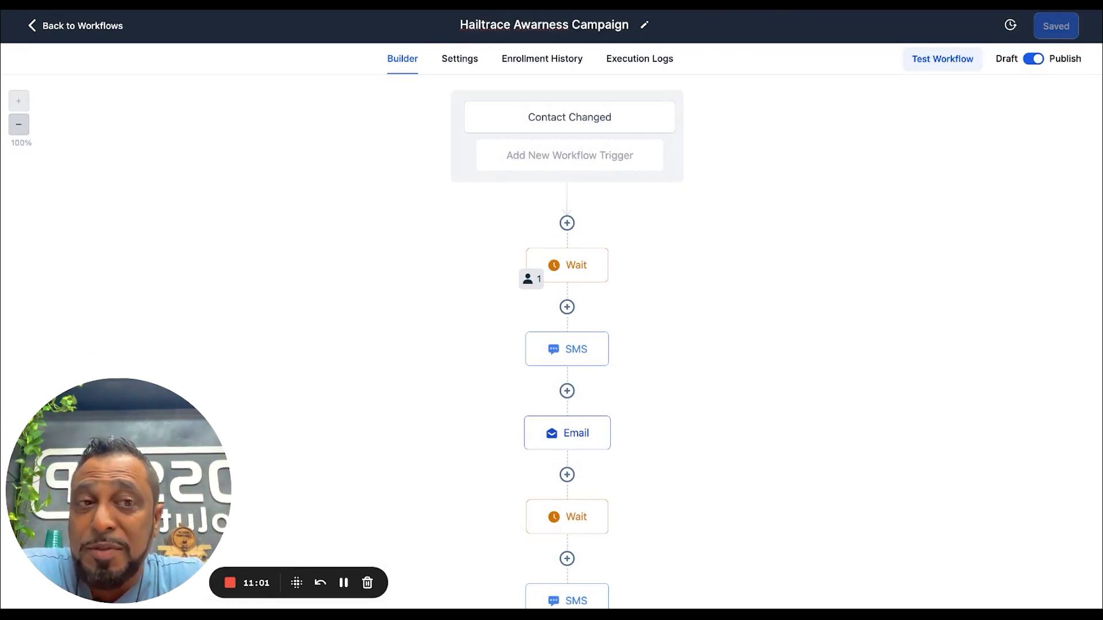
{"action": "left_click", "coordinate": [641, 59]}
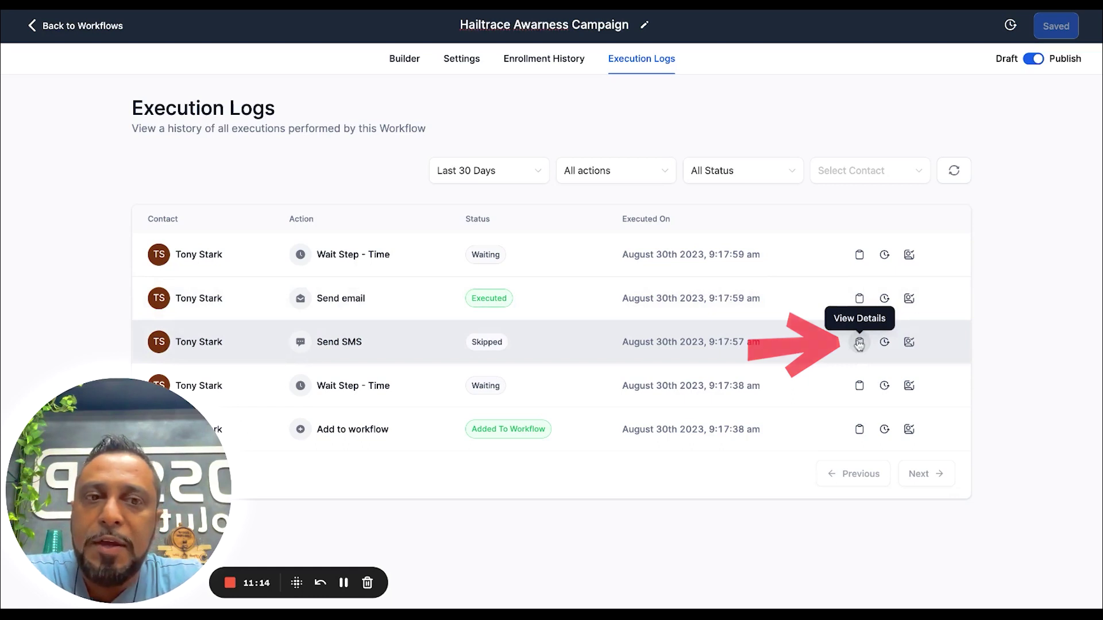
{"action": "left_click", "coordinate": [859, 342]}
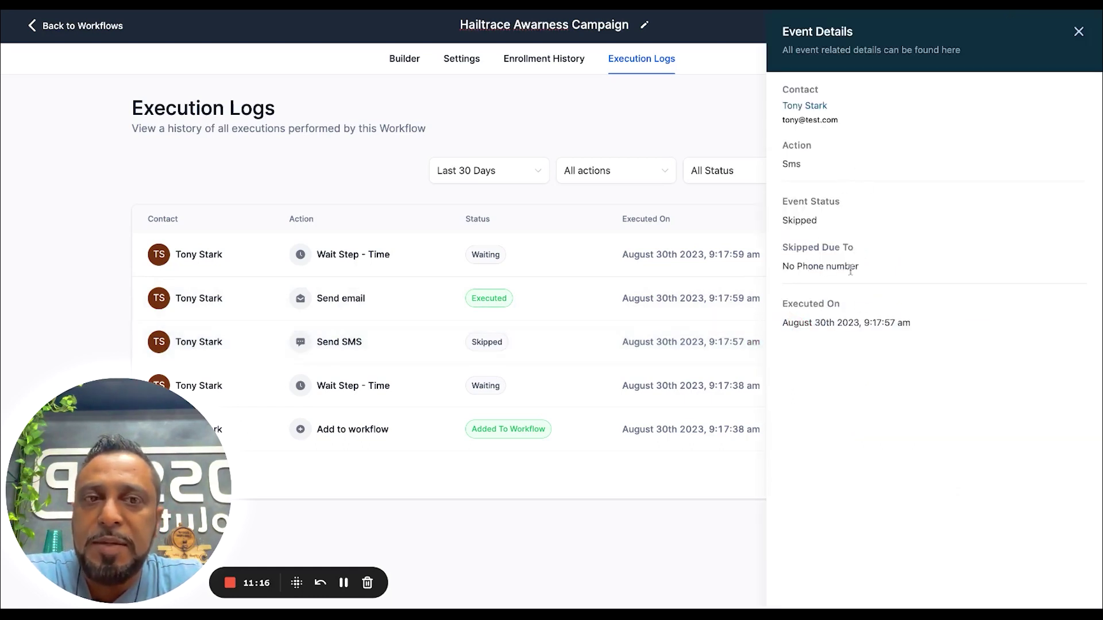
{"action": "triple_click", "coordinate": [868, 268]}
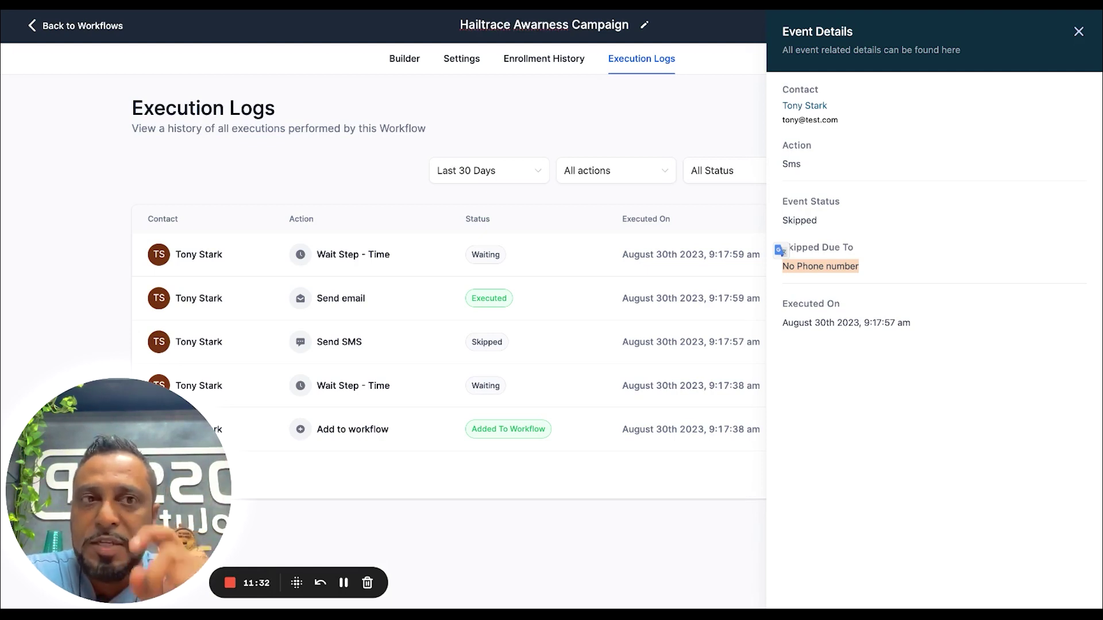
{"action": "left_click", "coordinate": [1078, 32]}
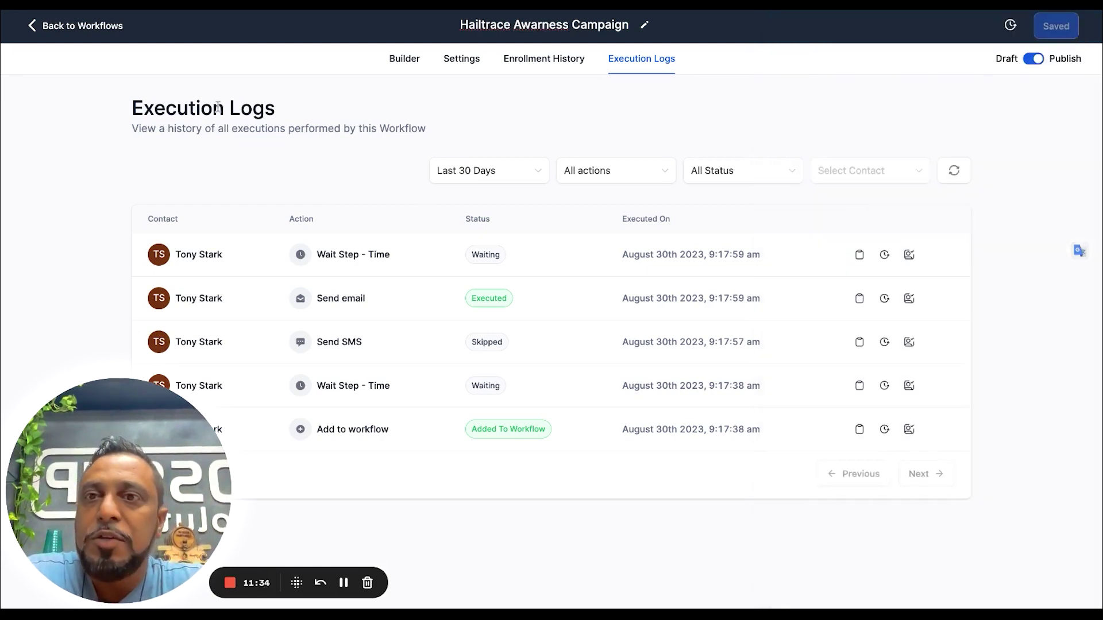
Open the test contact from Contacts and inspect the Hail Report email and its REPORT HERE link
{"action": "left_click", "coordinate": [101, 31]}
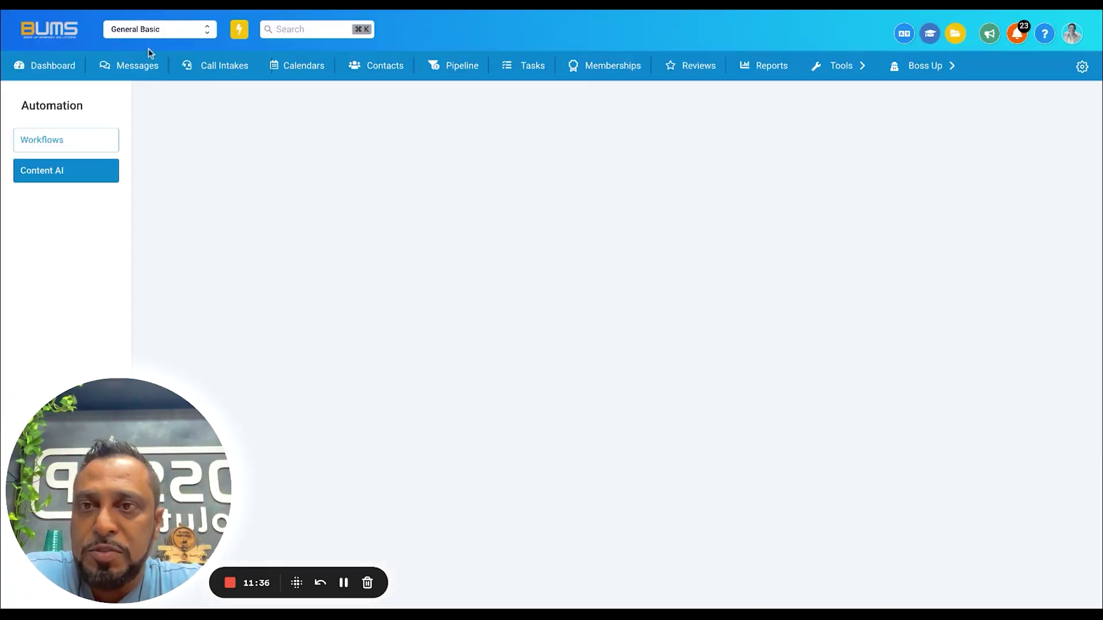
{"action": "left_click", "coordinate": [395, 66]}
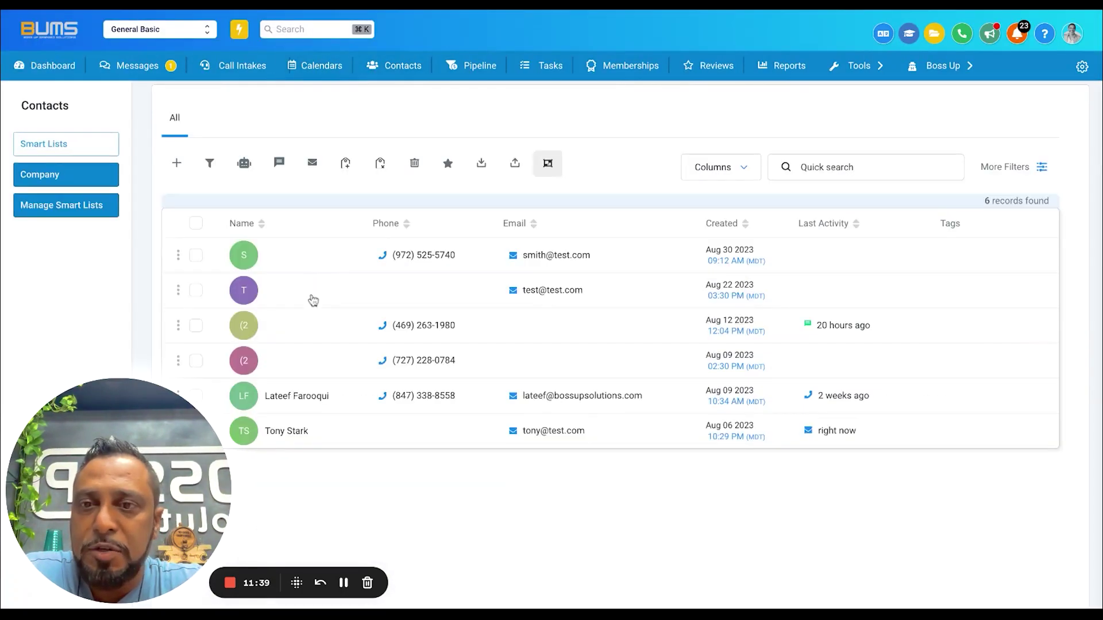
{"action": "left_click", "coordinate": [300, 433]}
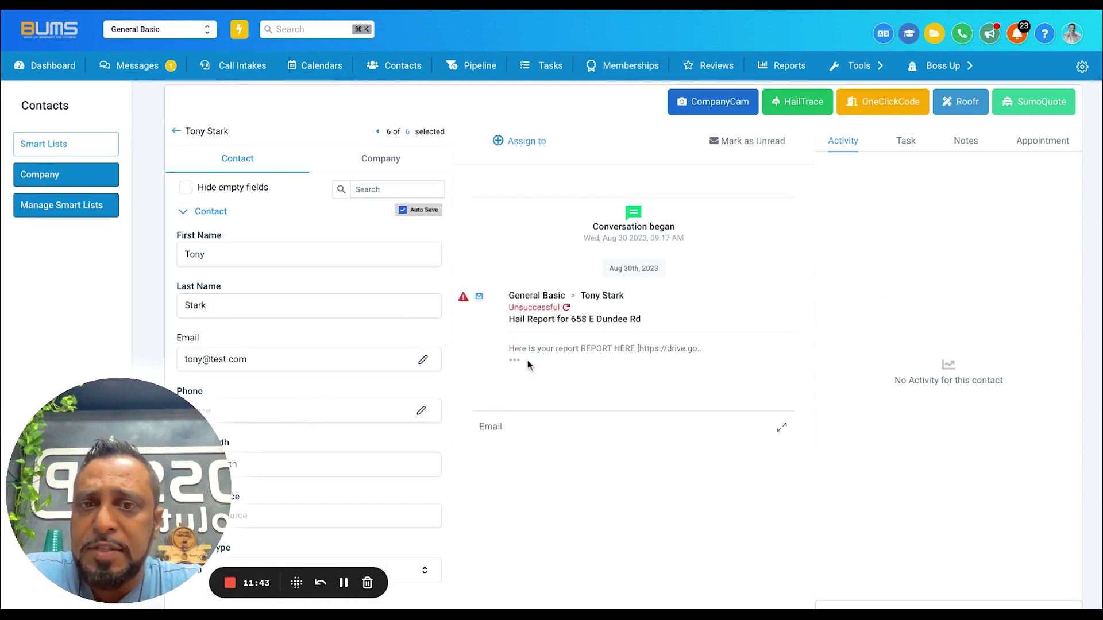
{"action": "left_click", "coordinate": [515, 360]}
{"action": "scroll", "coordinate": [592, 395], "scroll_direction": "down", "scroll_amount": 3}
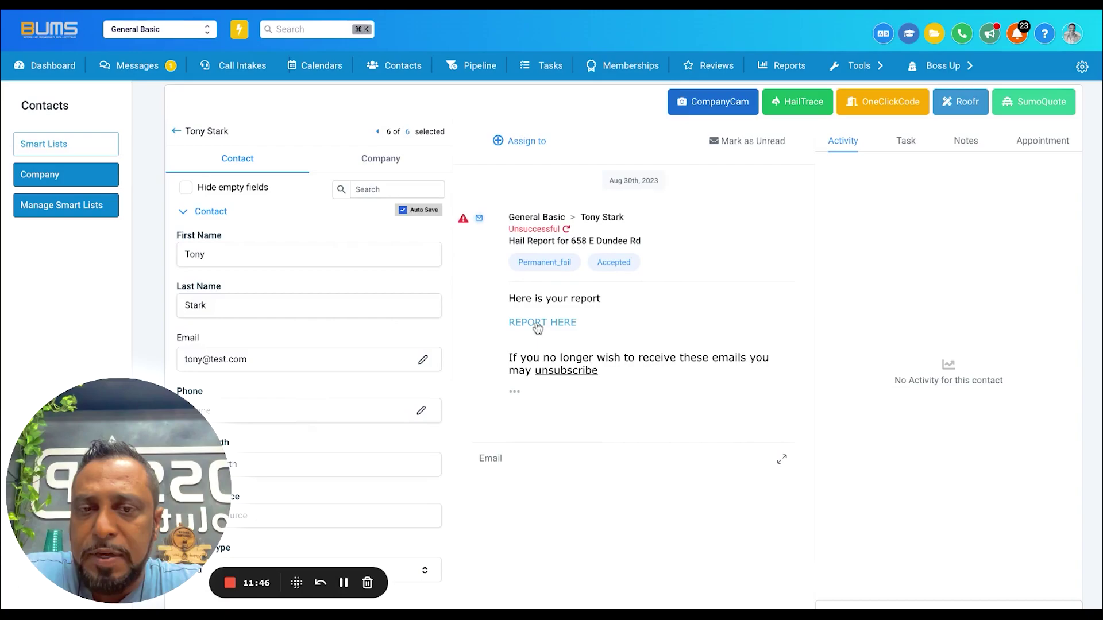
{"action": "left_click", "coordinate": [537, 324]}
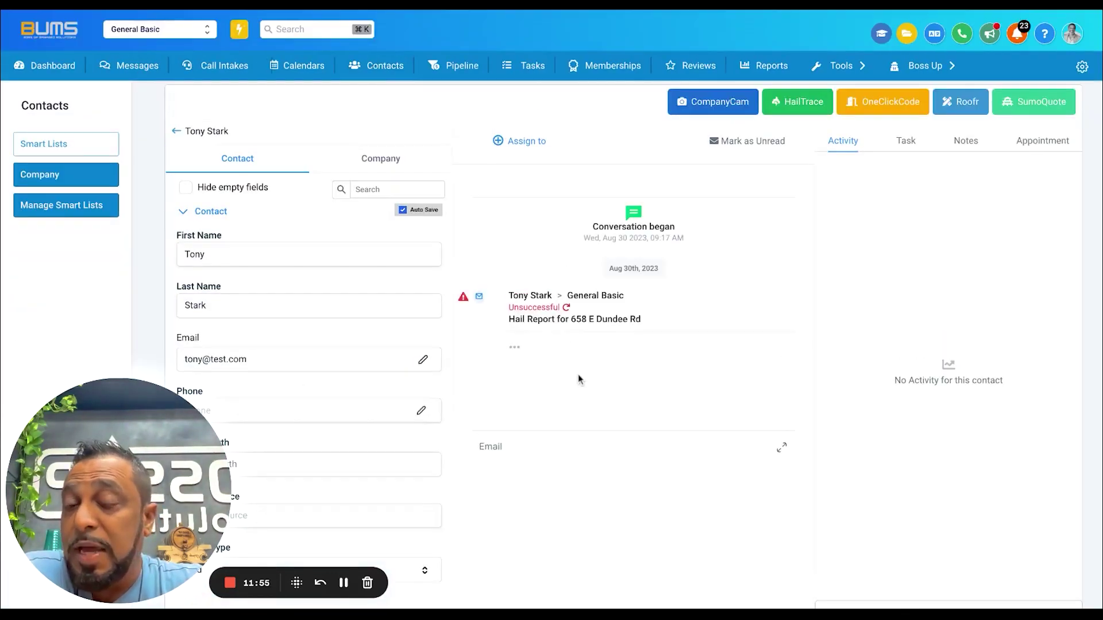
{"action": "left_click", "coordinate": [276, 357]}
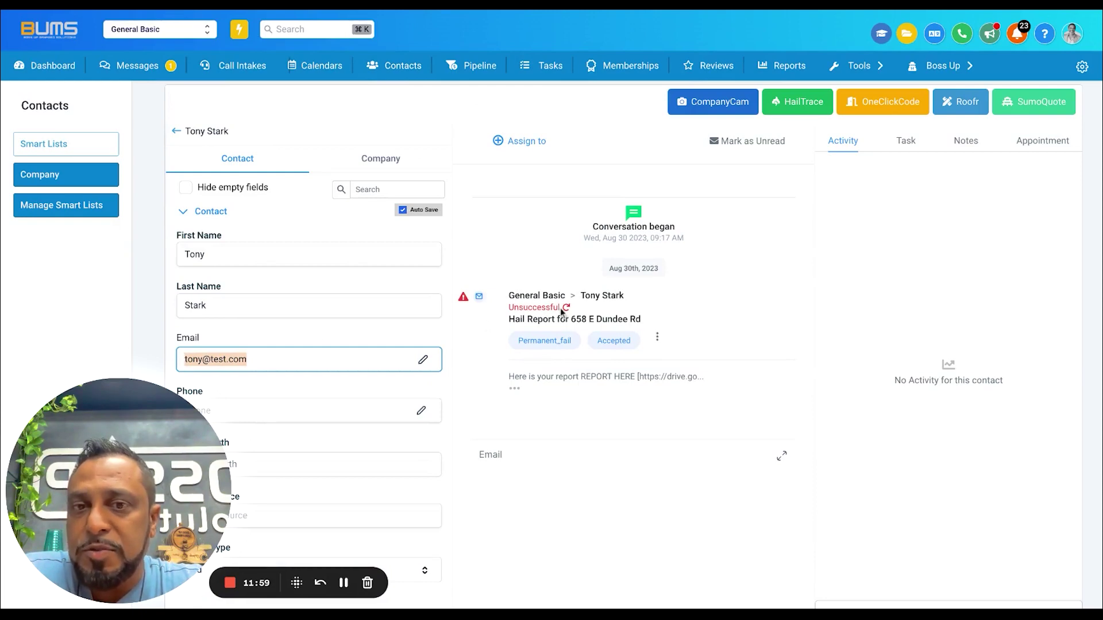
Change the test contact's email domain and paste in a phone number, which is rejected as a duplicate
{"action": "left_click", "coordinate": [254, 354]}
{"action": "key", "text": "shift+Left"}
{"action": "key", "text": "shift+Left"}
{"action": "key", "text": "shift+Left"}
{"action": "key", "text": "shift+Left"}
{"action": "key", "text": "shift+Left"}
{"action": "key", "text": "shift+Left"}
{"action": "key", "text": "shift+Left"}
{"action": "key", "text": "shift+Left"}
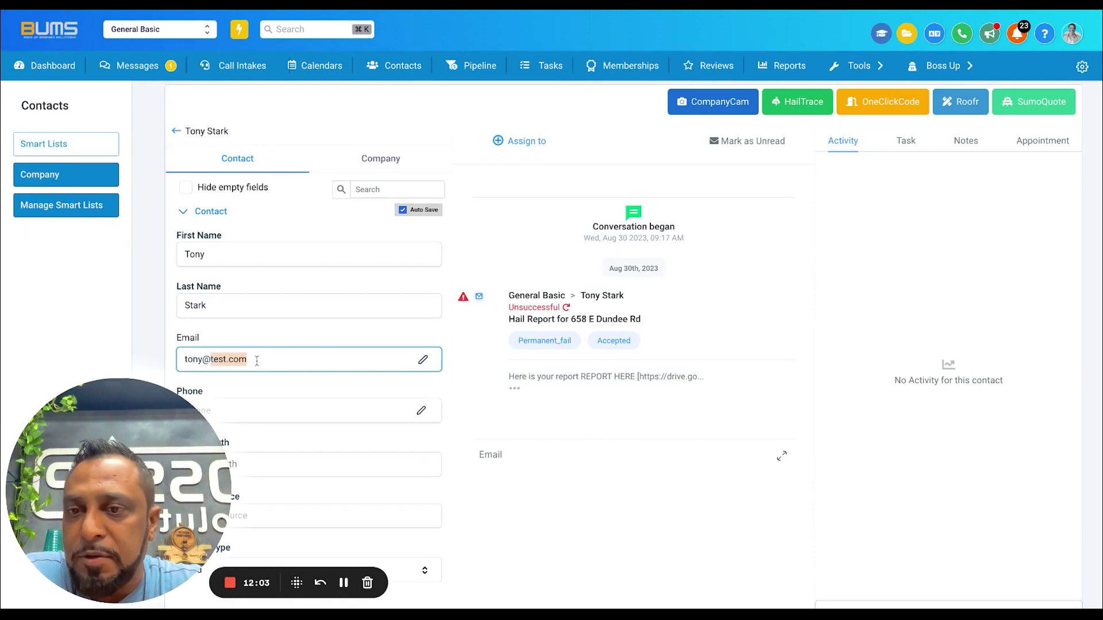
{"action": "type", "text": "bossupsolutions"}
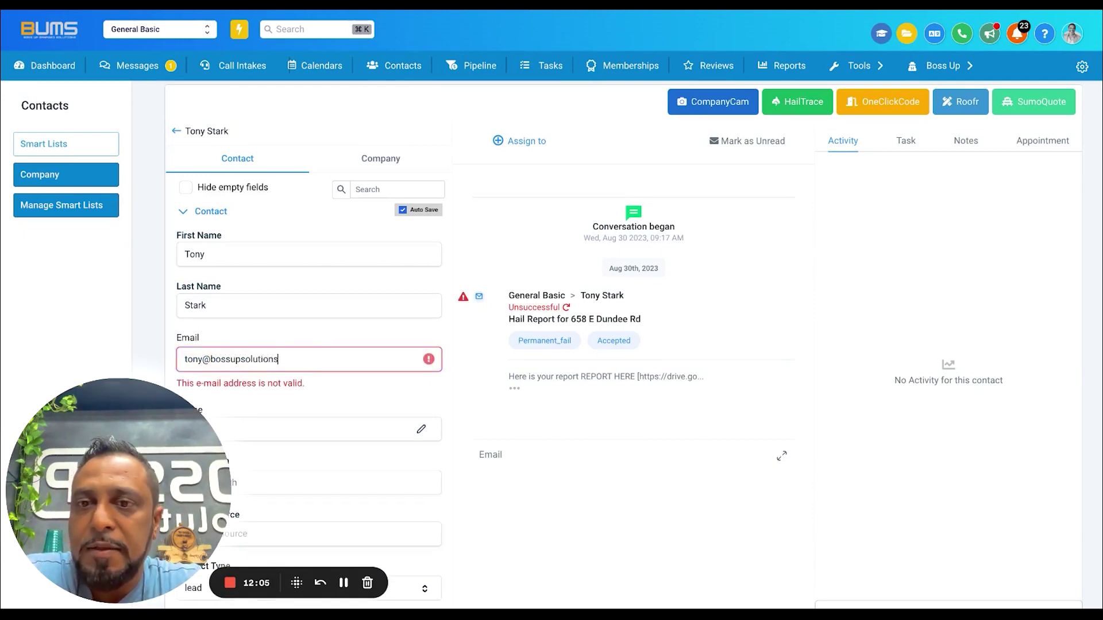
{"action": "type", "text": ".com"}
{"action": "scroll", "coordinate": [331, 369], "scroll_direction": "down", "scroll_amount": 2}
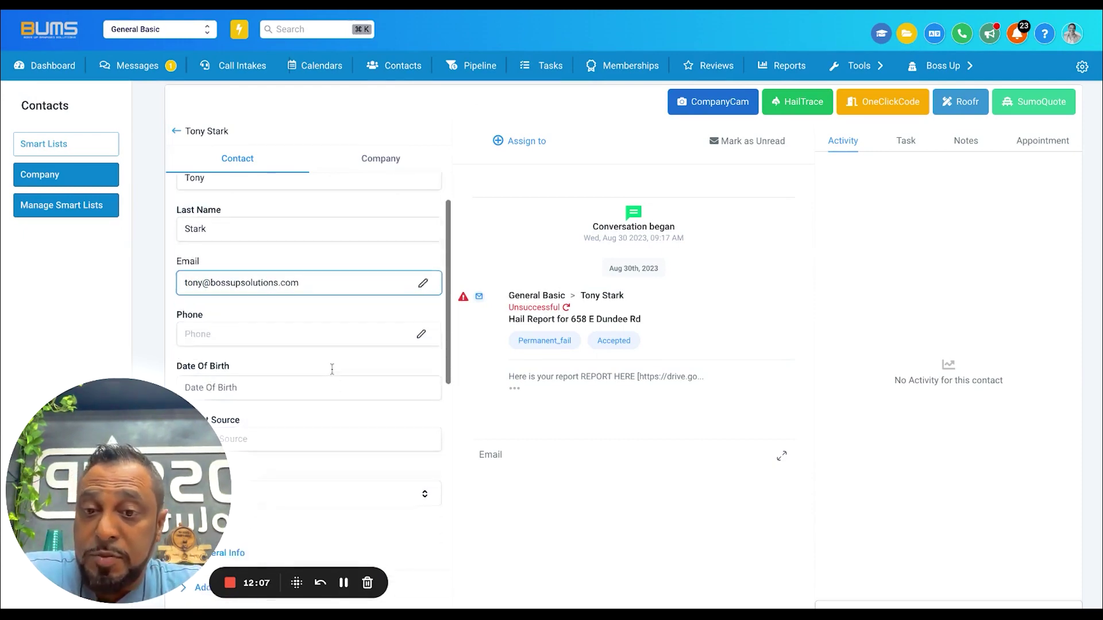
{"action": "left_click", "coordinate": [261, 322]}
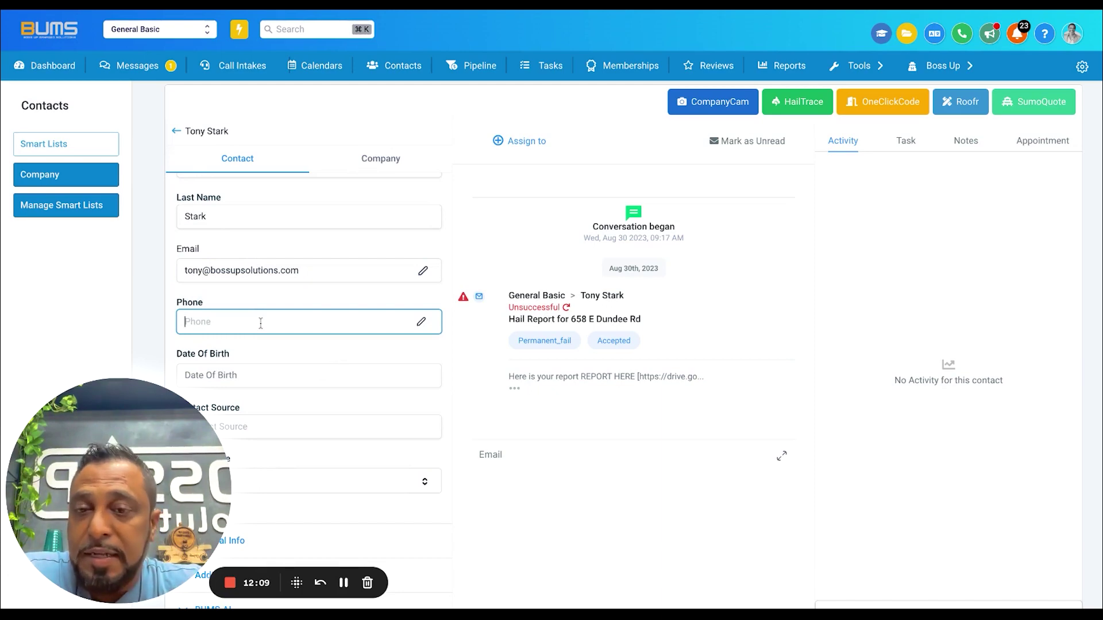
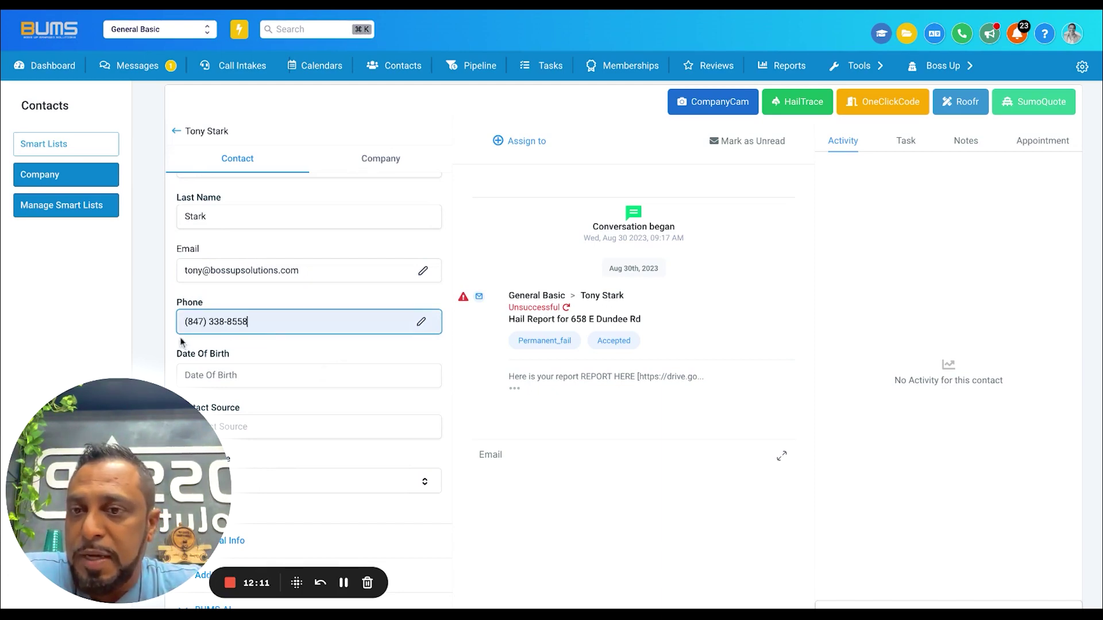
{"action": "left_click", "coordinate": [310, 305]}
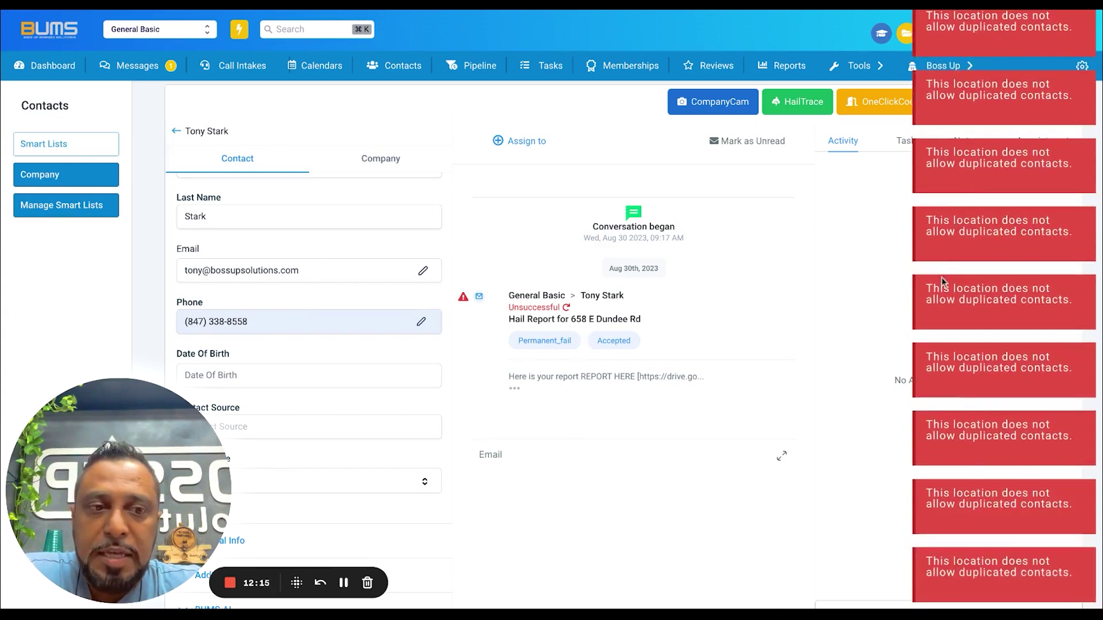
{"action": "left_click_drag", "start_coordinate": [262, 325], "coordinate": [67, 306]}
{"action": "key", "text": "ctrl+c"}
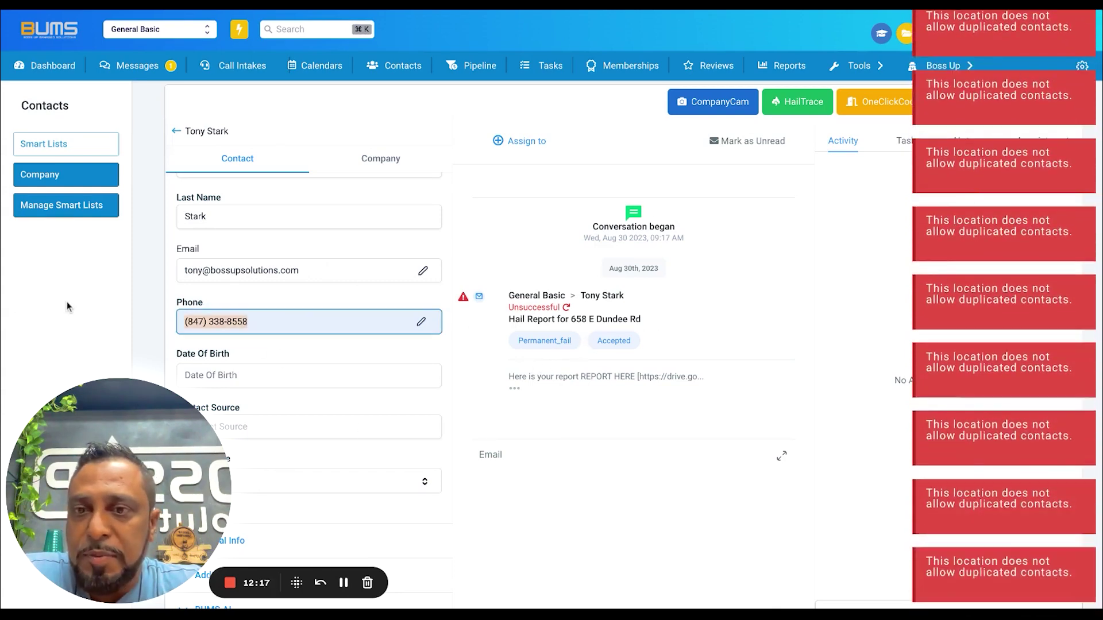
{"action": "left_click", "coordinate": [175, 133]}
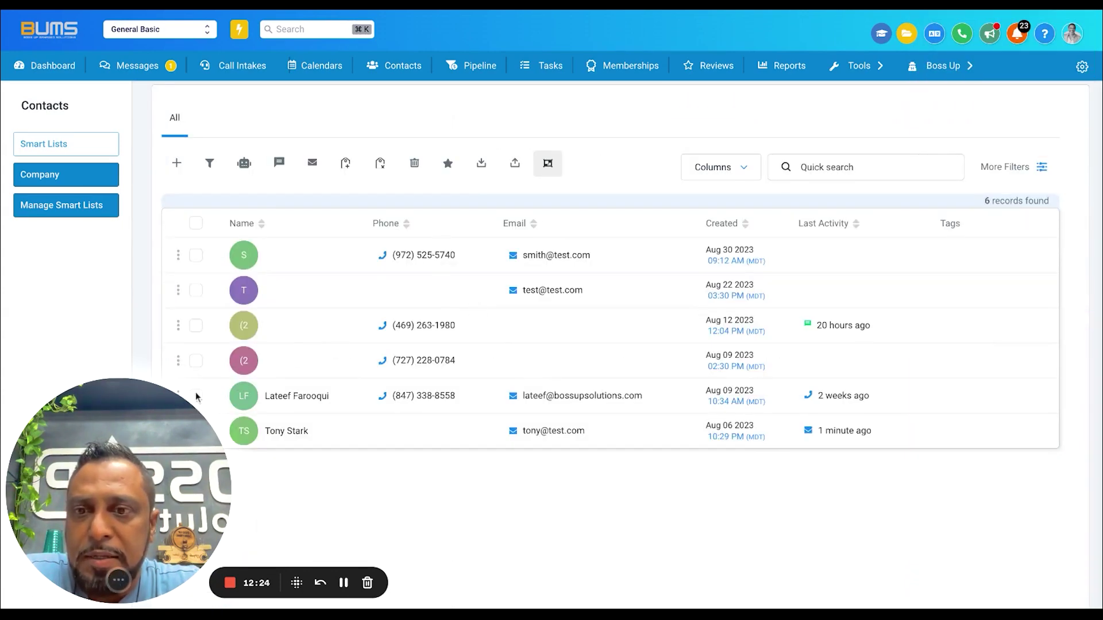
Select and delete the duplicate contact in the Contacts list, then reopen the test contact's record
{"action": "scroll", "coordinate": [196, 397], "scroll_direction": "down", "scroll_amount": 2}
{"action": "left_click", "coordinate": [196, 326]}
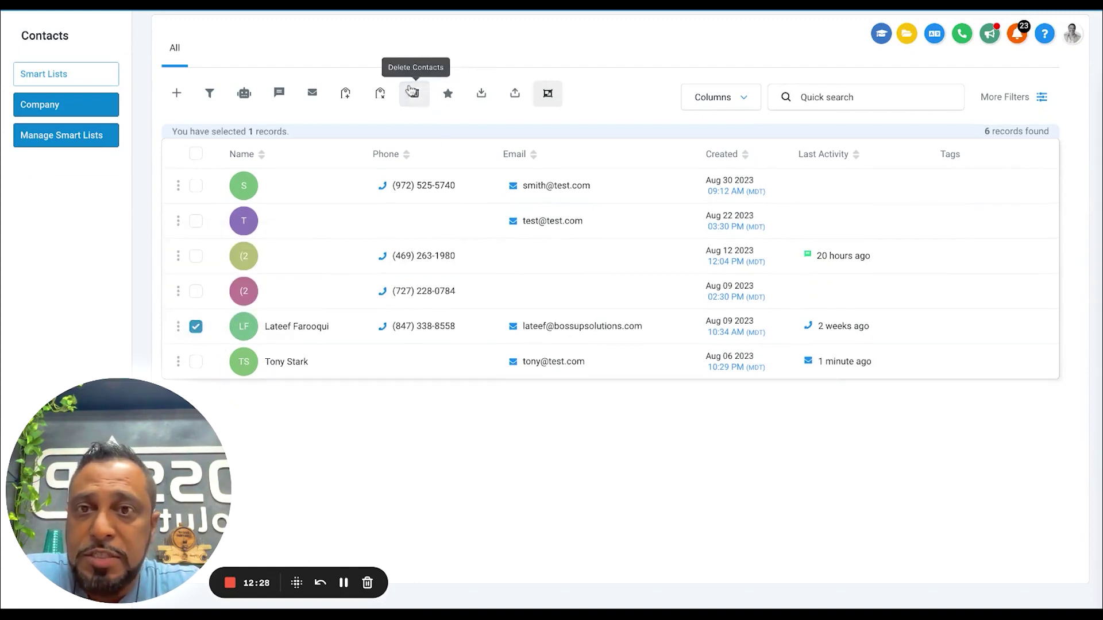
{"action": "left_click", "coordinate": [413, 92]}
{"action": "left_click", "coordinate": [596, 191]}
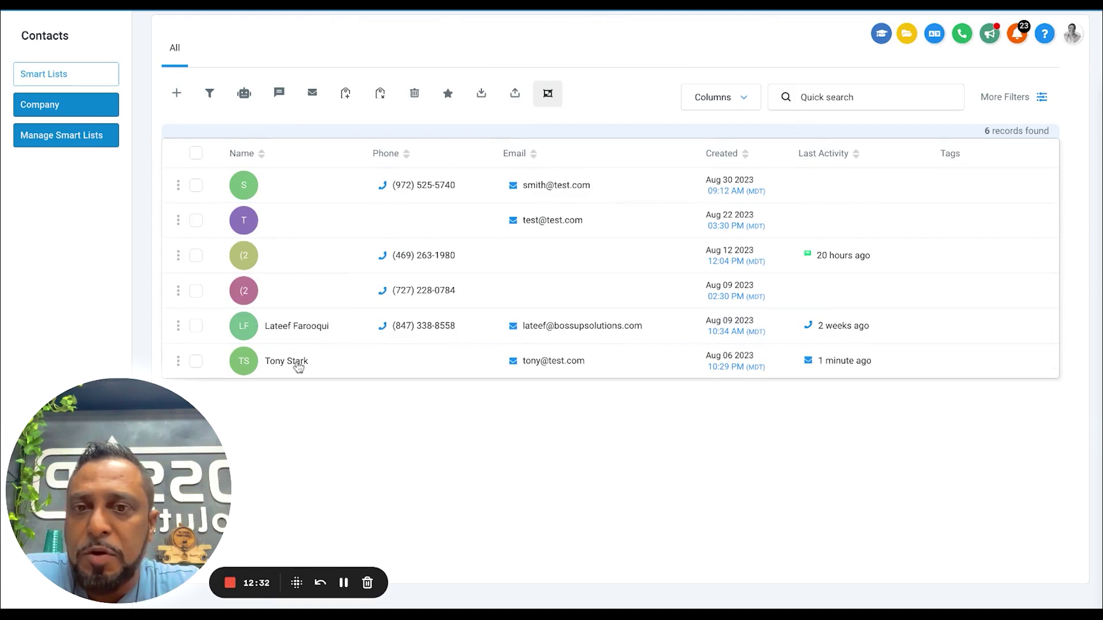
{"action": "left_click", "coordinate": [297, 365]}
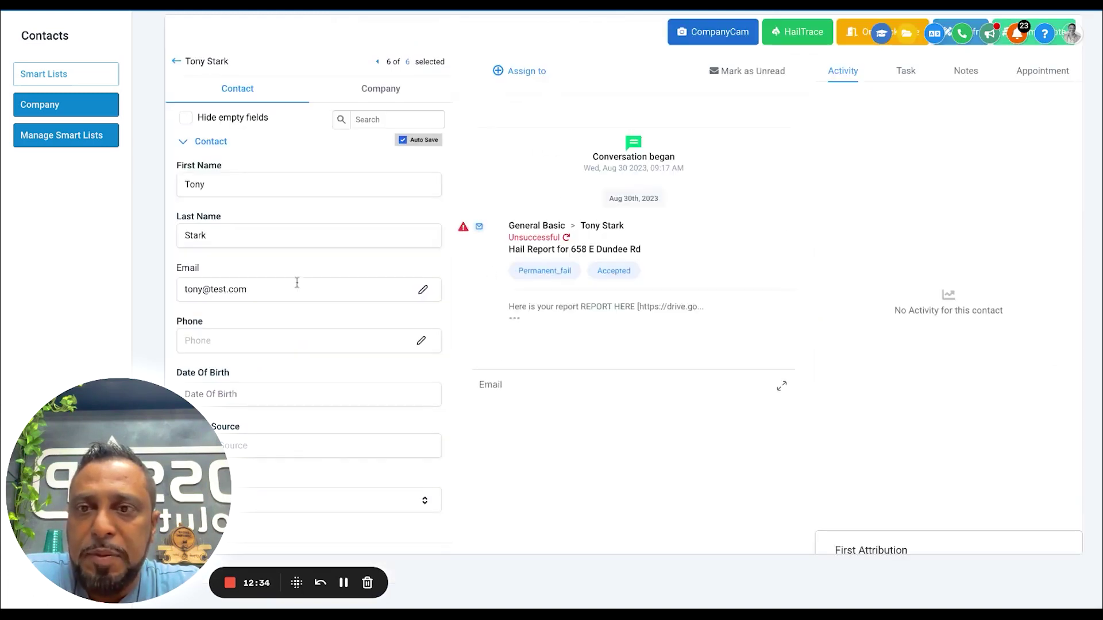
Change the test contact's email domain to bossupsolutions.com and paste in their phone number
{"action": "double_click", "coordinate": [258, 296]}
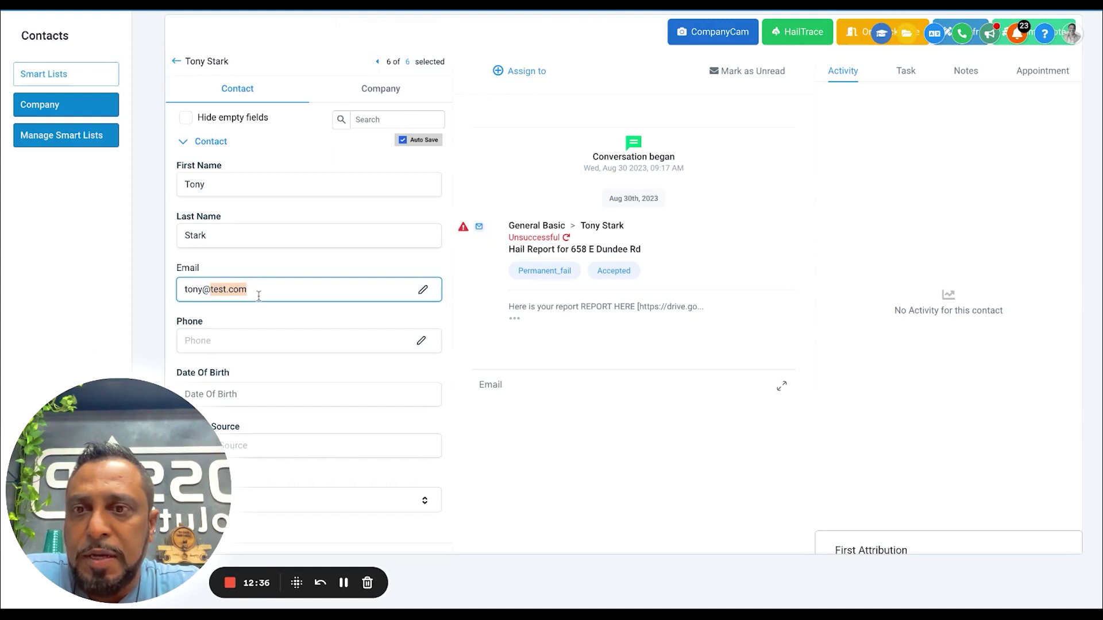
{"action": "type", "text": "bossupsolutions.com"}
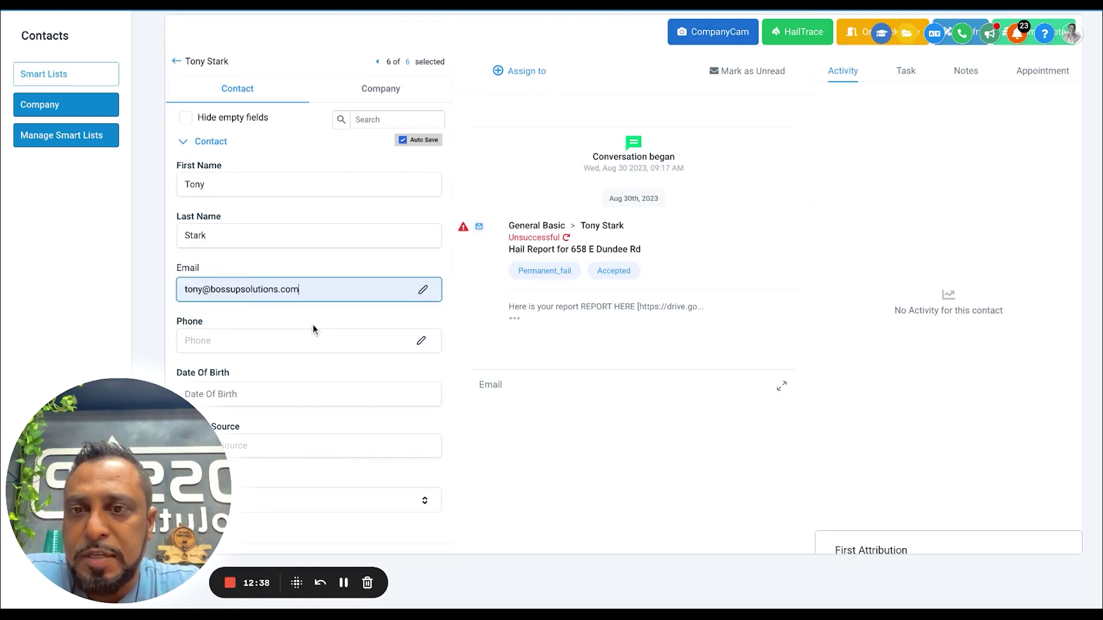
{"action": "left_click", "coordinate": [316, 328]}
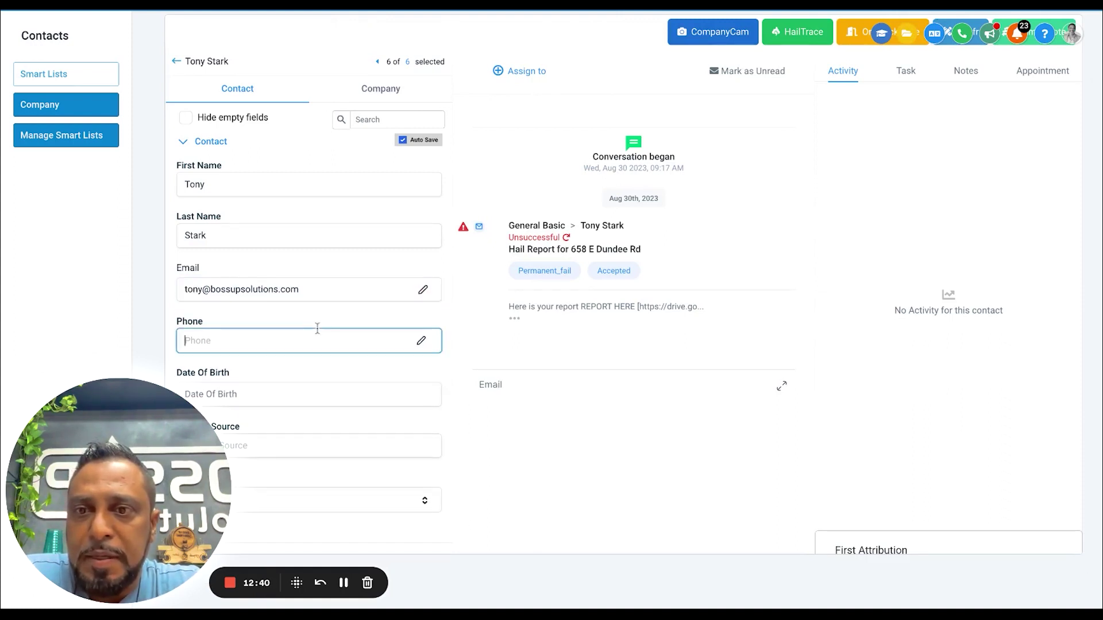
{"action": "key", "text": "ctrl+v"}
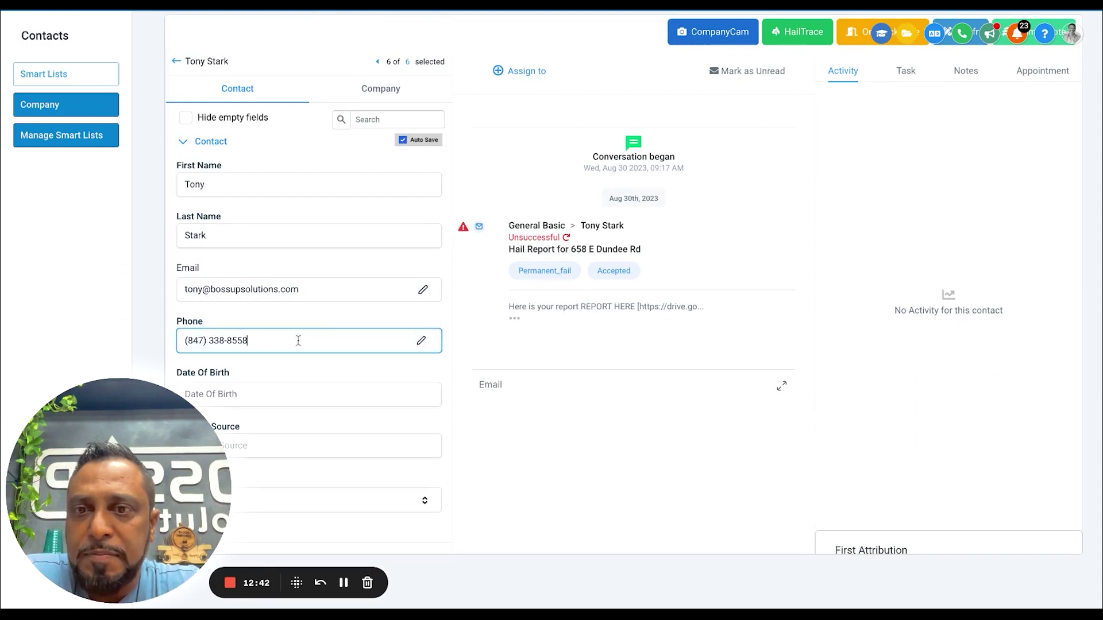
{"action": "left_click", "coordinate": [310, 320]}
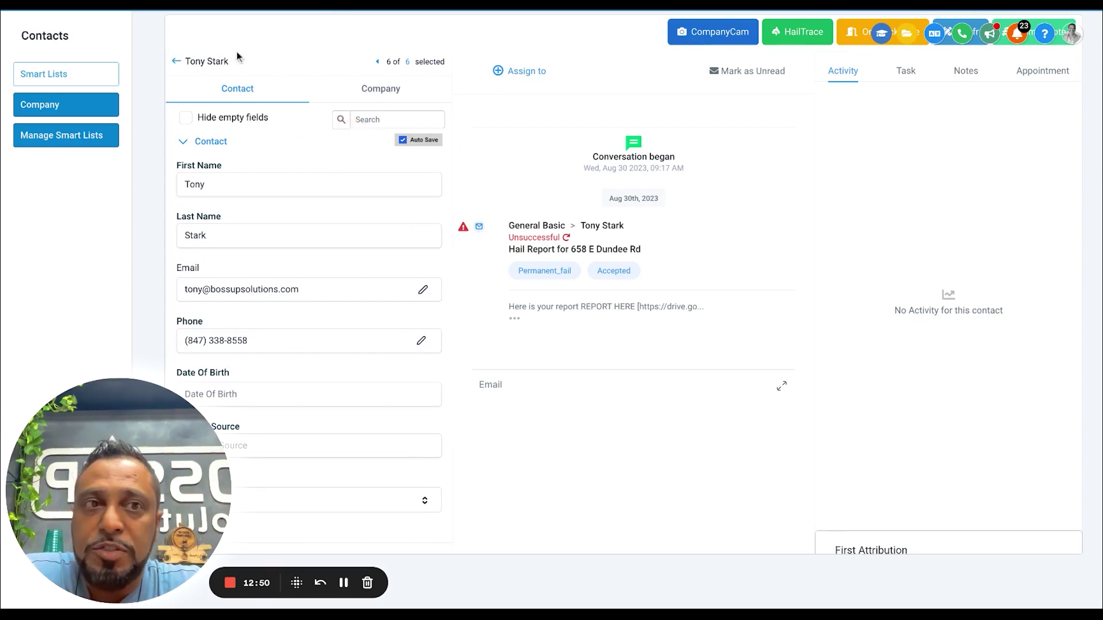
{"action": "scroll", "coordinate": [561, 96], "scroll_direction": "up", "scroll_amount": 2}
{"action": "scroll", "coordinate": [395, 391], "scroll_direction": "down", "scroll_amount": 15}
{"action": "scroll", "coordinate": [394, 391], "scroll_direction": "up", "scroll_amount": 15}
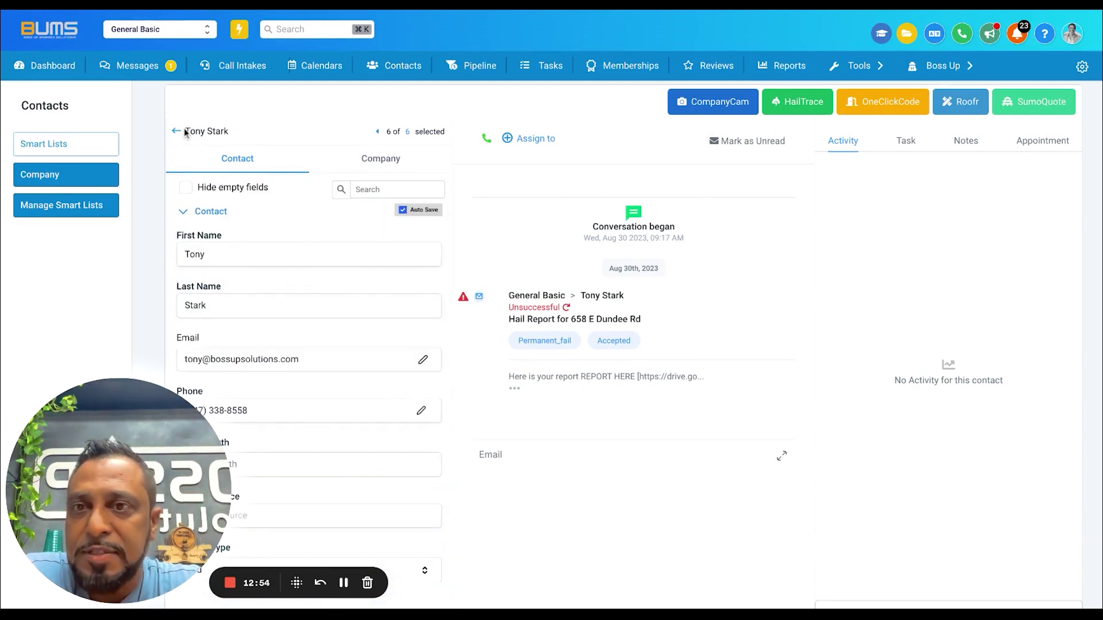
Open the Hailtrace Awarness Campaign workflow from the automation workflows page
{"action": "mouse_move", "coordinate": [839, 67]}
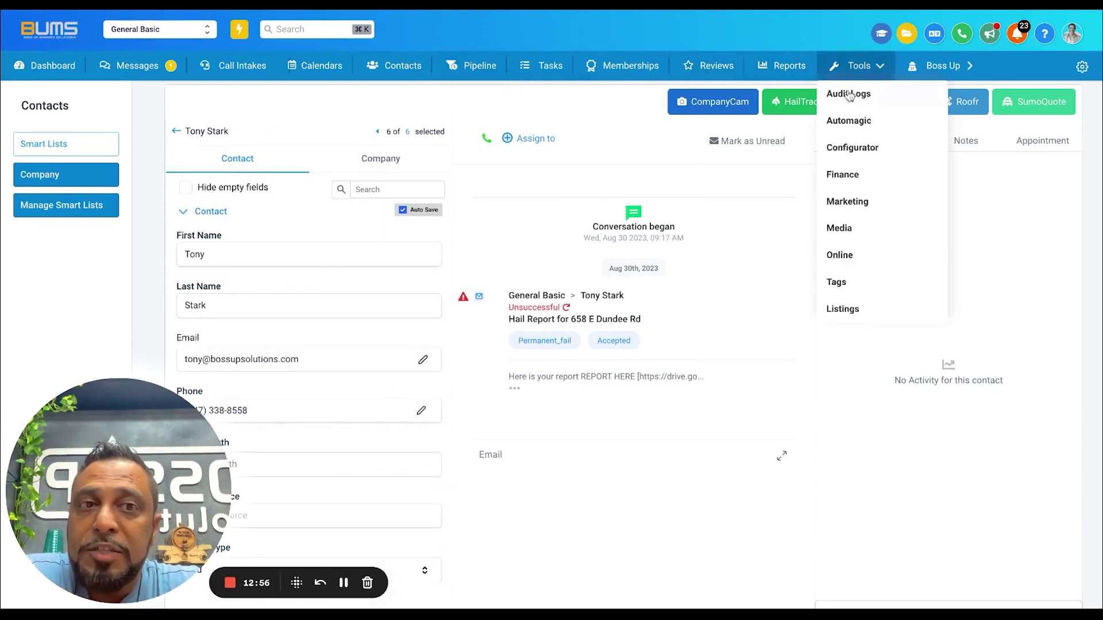
{"action": "left_click", "coordinate": [856, 136]}
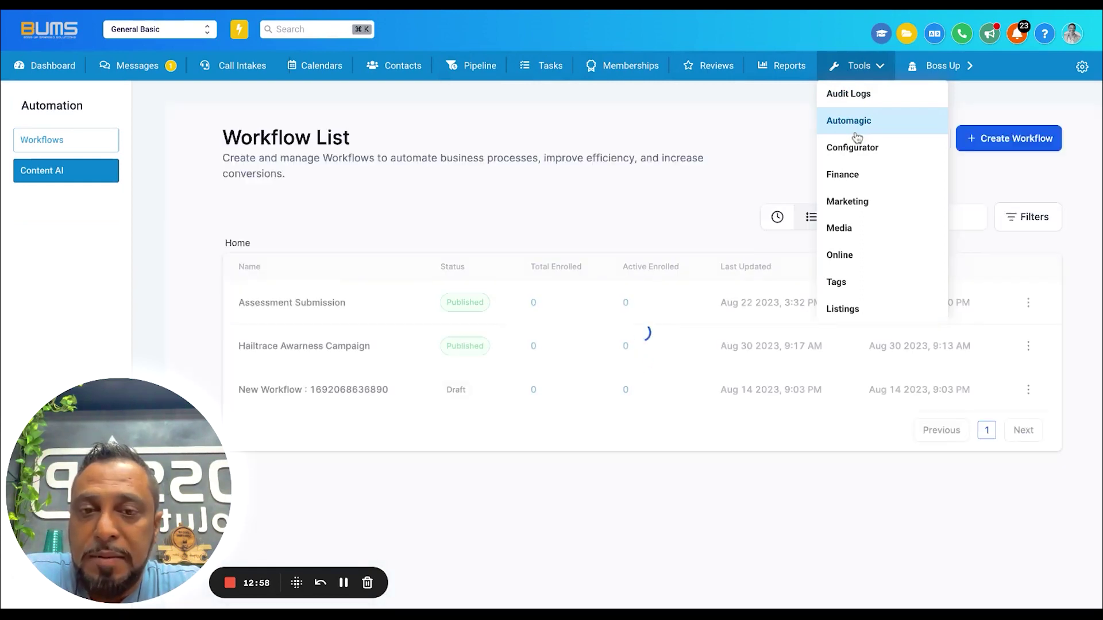
{"action": "left_click", "coordinate": [315, 344]}
Choose the test contact in Test Workflow and run the test
{"action": "left_click", "coordinate": [957, 61]}
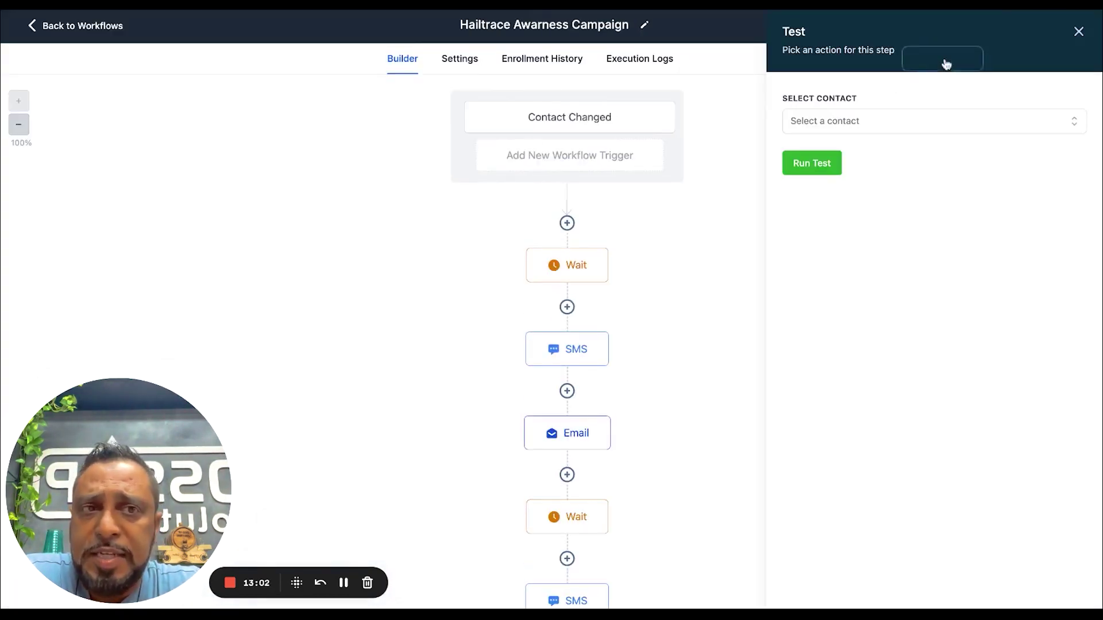
{"action": "left_click", "coordinate": [823, 124]}
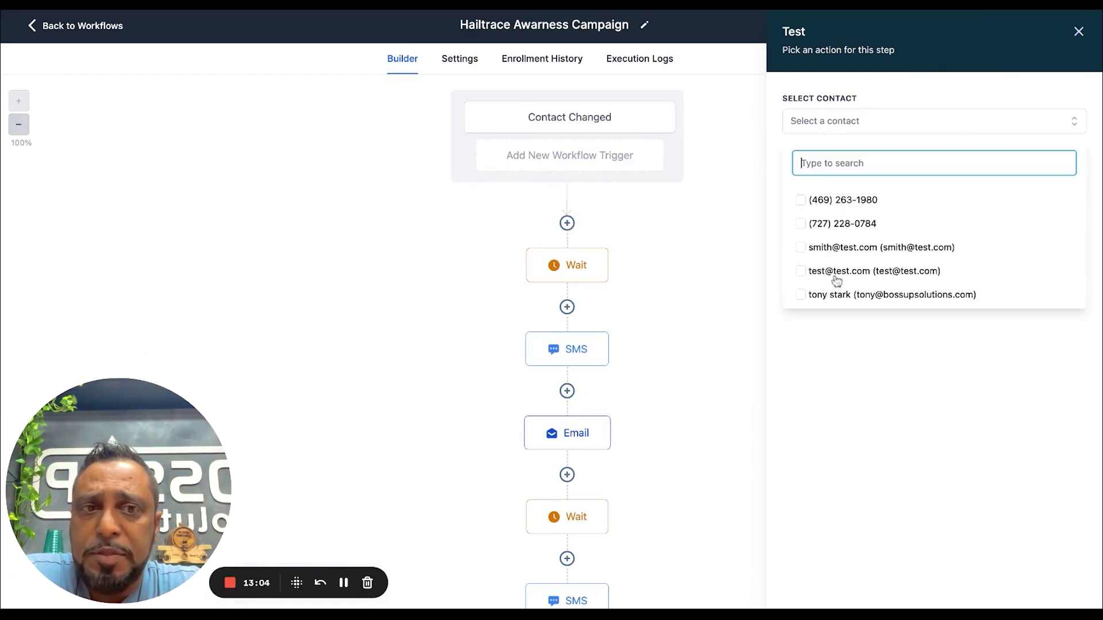
{"action": "left_click", "coordinate": [830, 298]}
{"action": "left_click", "coordinate": [863, 366]}
{"action": "left_click", "coordinate": [817, 173]}
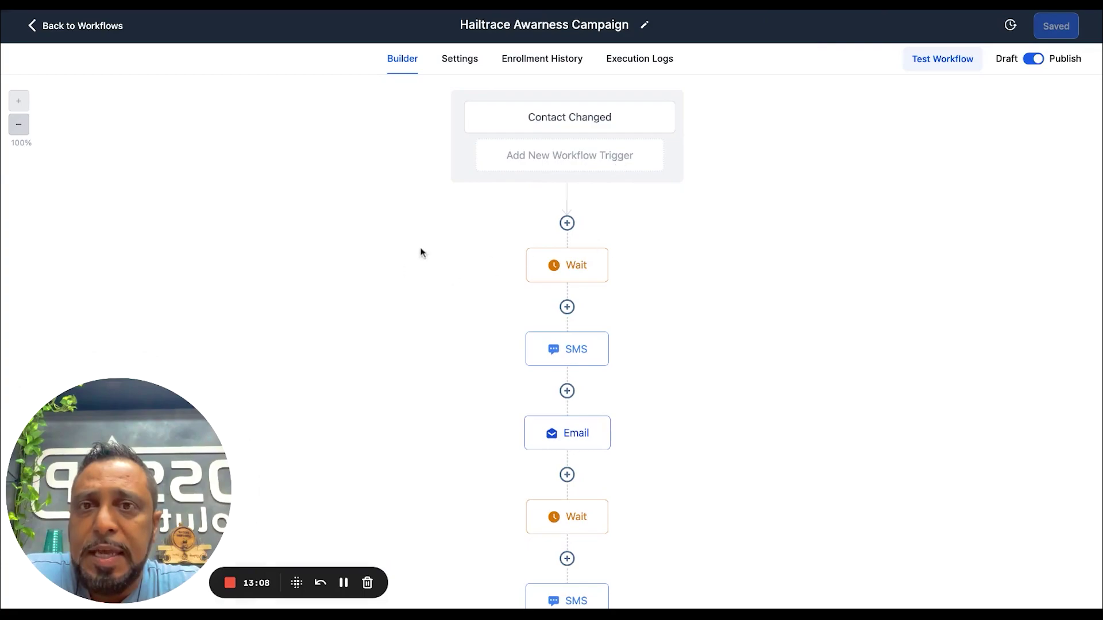
{"action": "left_click", "coordinate": [236, 5]}
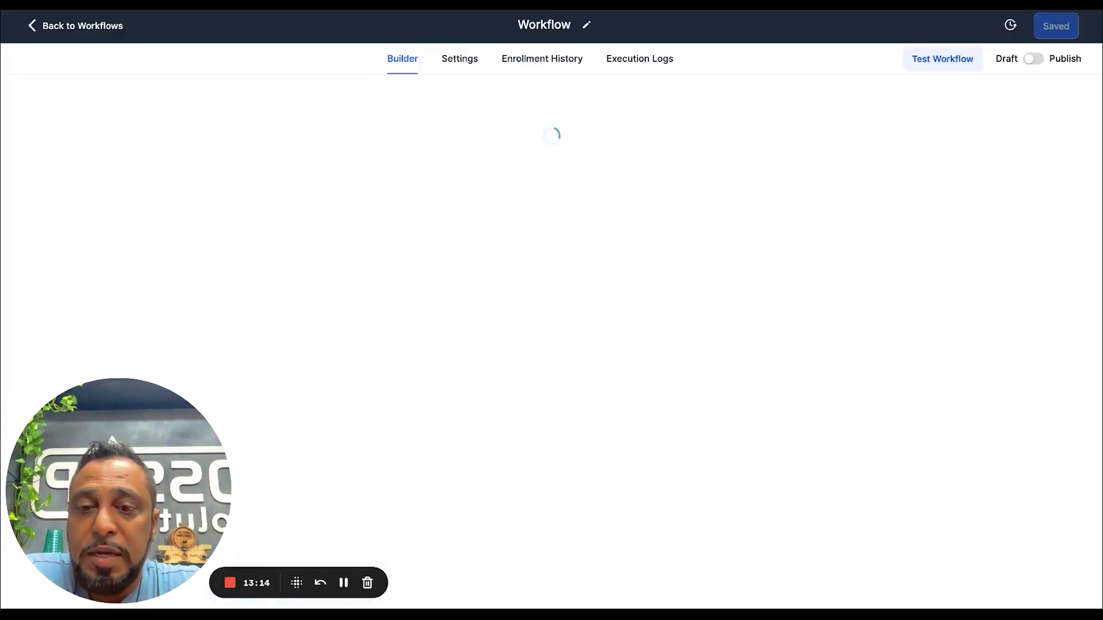
{"action": "scroll", "coordinate": [501, 250], "scroll_direction": "down", "scroll_amount": 2}
{"action": "left_click", "coordinate": [644, 68]}
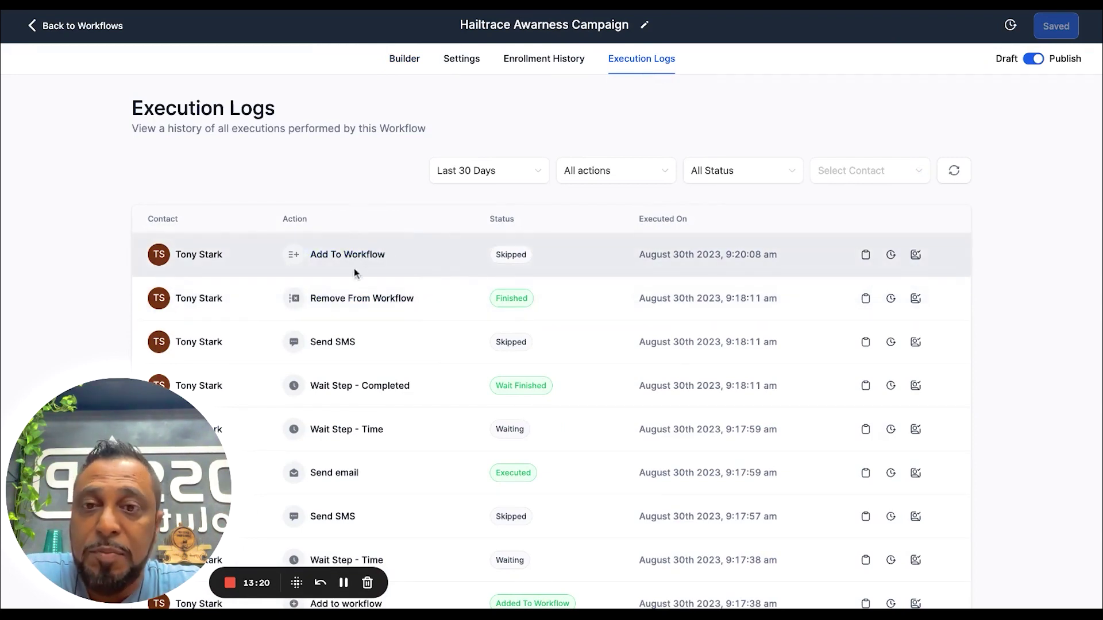
{"action": "left_click", "coordinate": [865, 255]}
{"action": "left_click_drag", "start_coordinate": [858, 262], "coordinate": [1073, 277]}
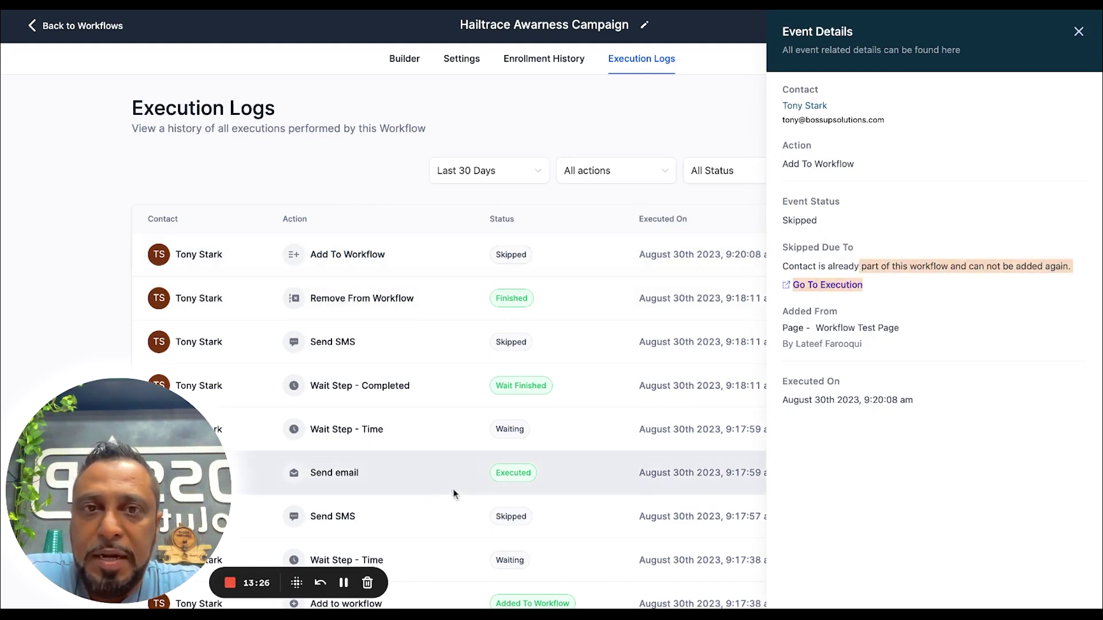
{"action": "left_click", "coordinate": [418, 63]}
{"action": "scroll", "coordinate": [606, 371], "scroll_direction": "down", "scroll_amount": 3}
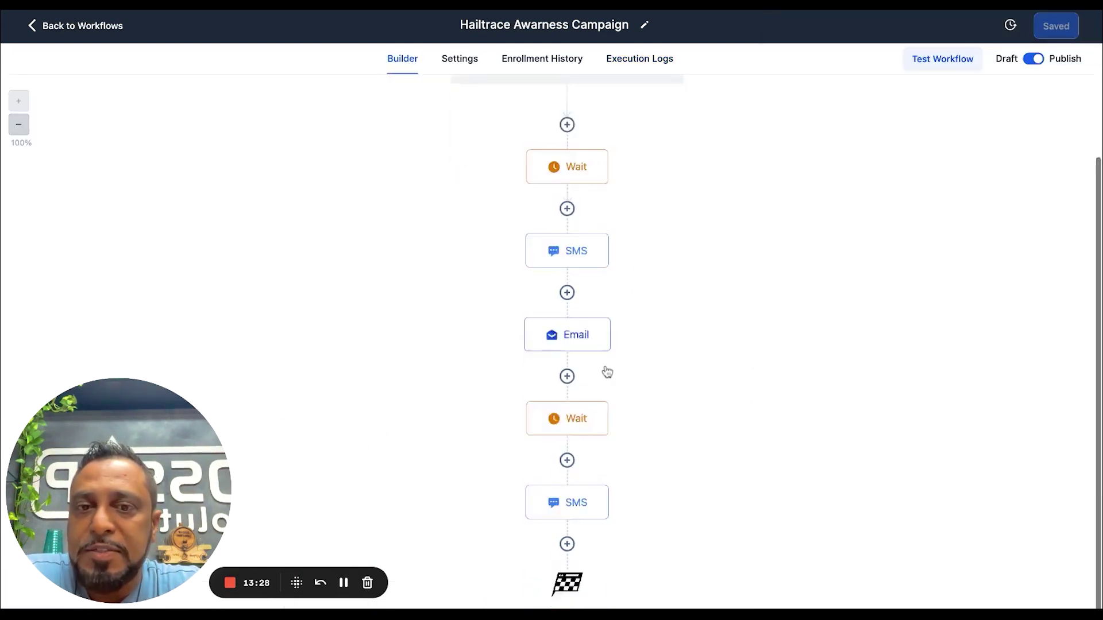
Switch on Allow re-entry in the workflow Settings and save the workflow
{"action": "scroll", "coordinate": [566, 286], "scroll_direction": "up", "scroll_amount": 3}
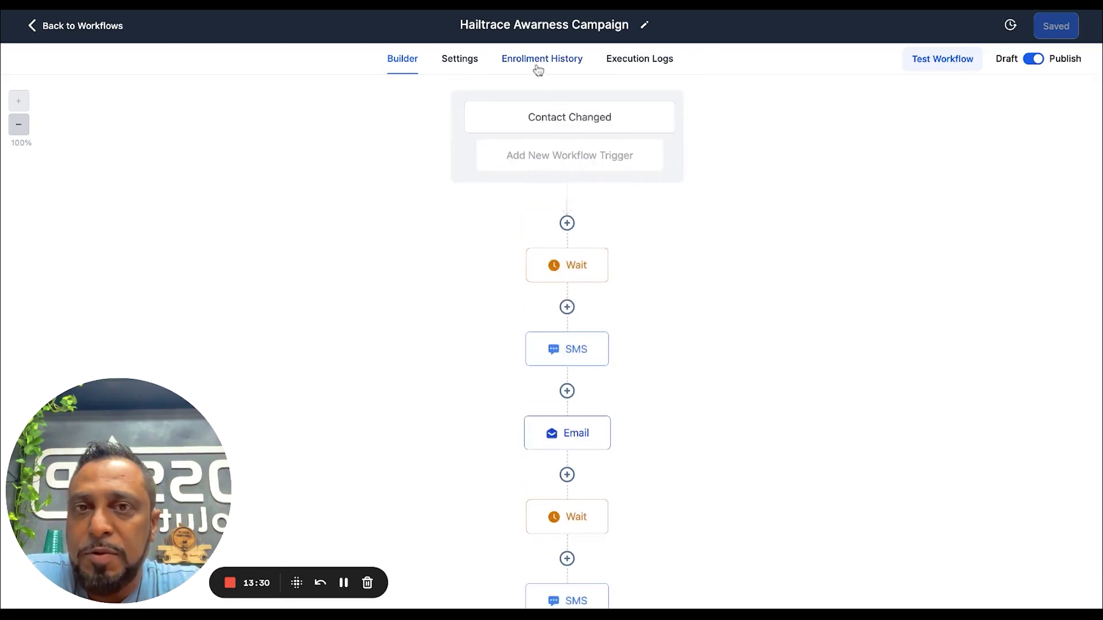
{"action": "left_click", "coordinate": [462, 63]}
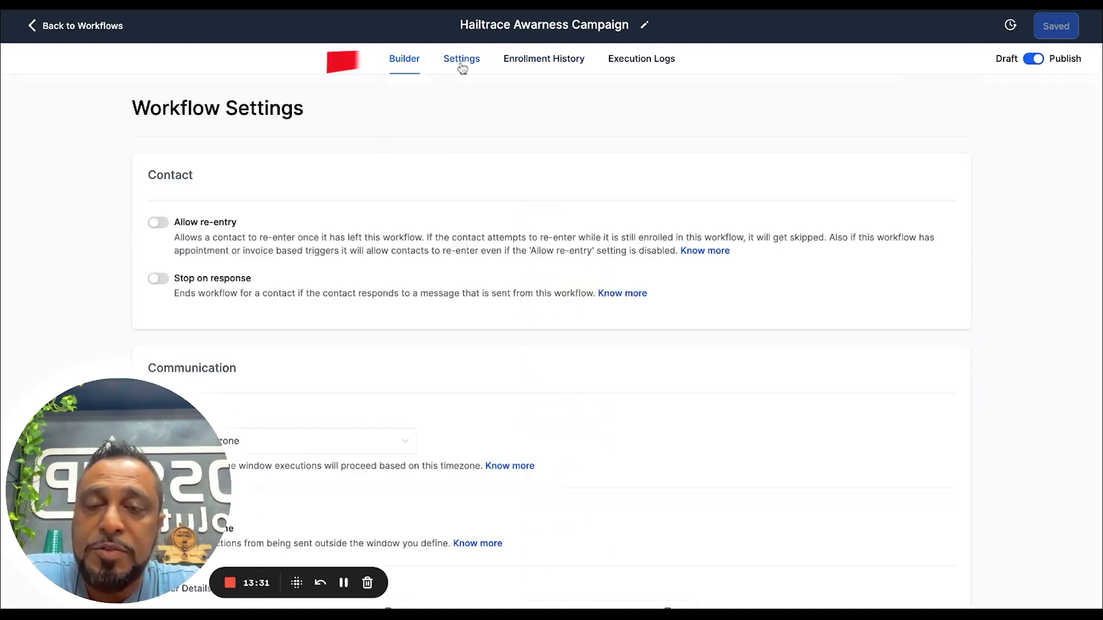
{"action": "left_click", "coordinate": [158, 222]}
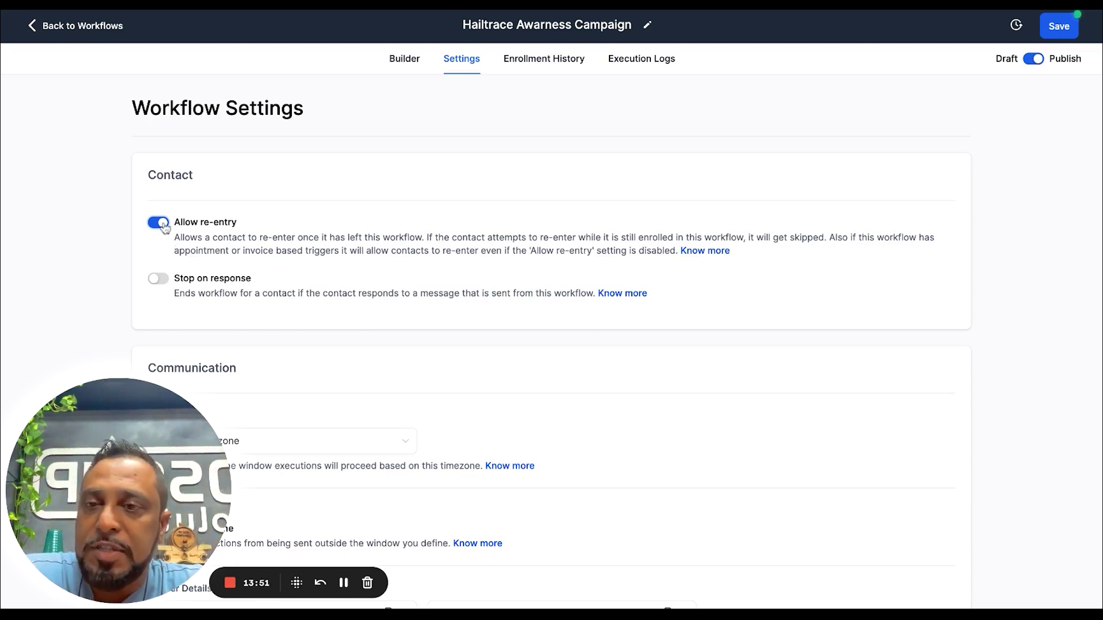
{"action": "scroll", "coordinate": [344, 290], "scroll_direction": "down", "scroll_amount": 3}
{"action": "scroll", "coordinate": [345, 288], "scroll_direction": "up", "scroll_amount": 3}
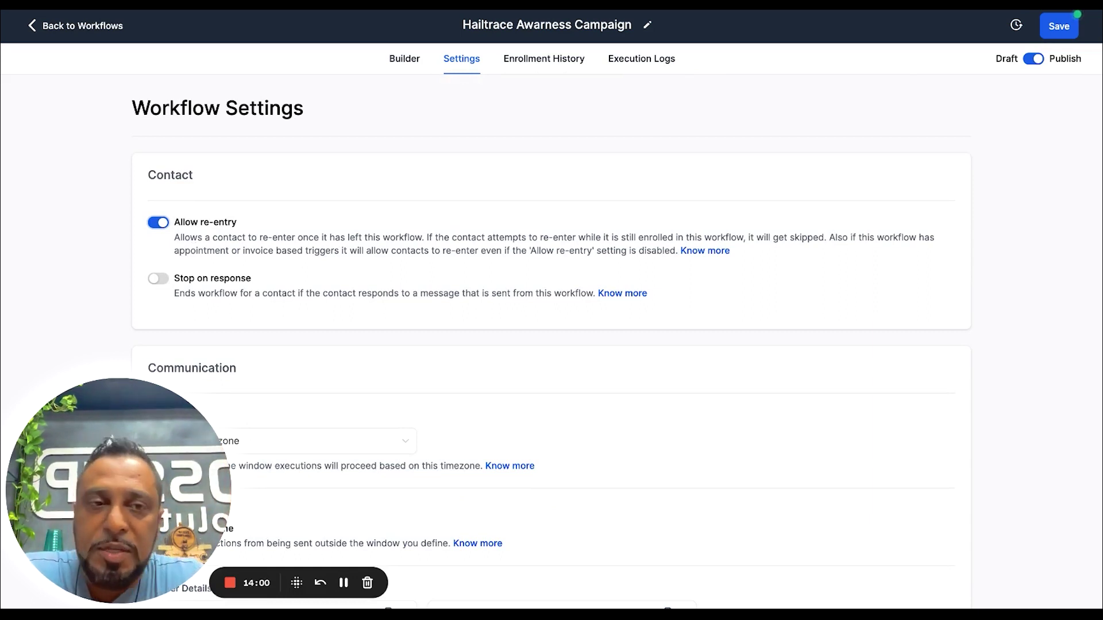
{"action": "left_click", "coordinate": [1060, 28]}
{"action": "left_click", "coordinate": [407, 63]}
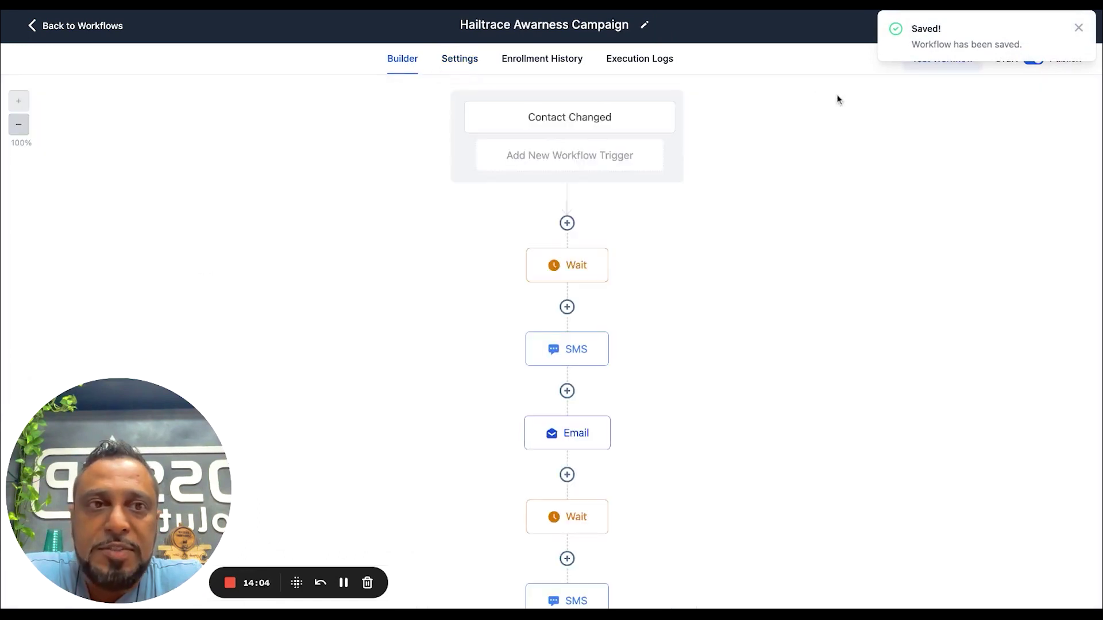
Rerun the workflow test with the test contact selected
{"action": "left_click", "coordinate": [948, 65]}
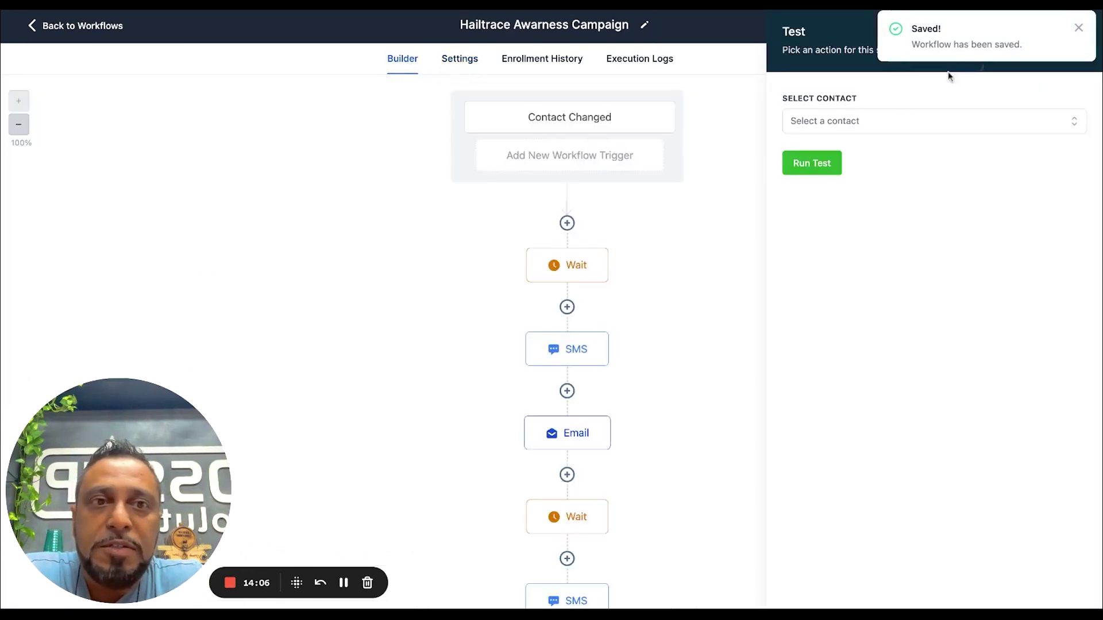
{"action": "left_click", "coordinate": [871, 120]}
{"action": "left_click", "coordinate": [823, 294]}
{"action": "left_click", "coordinate": [849, 378]}
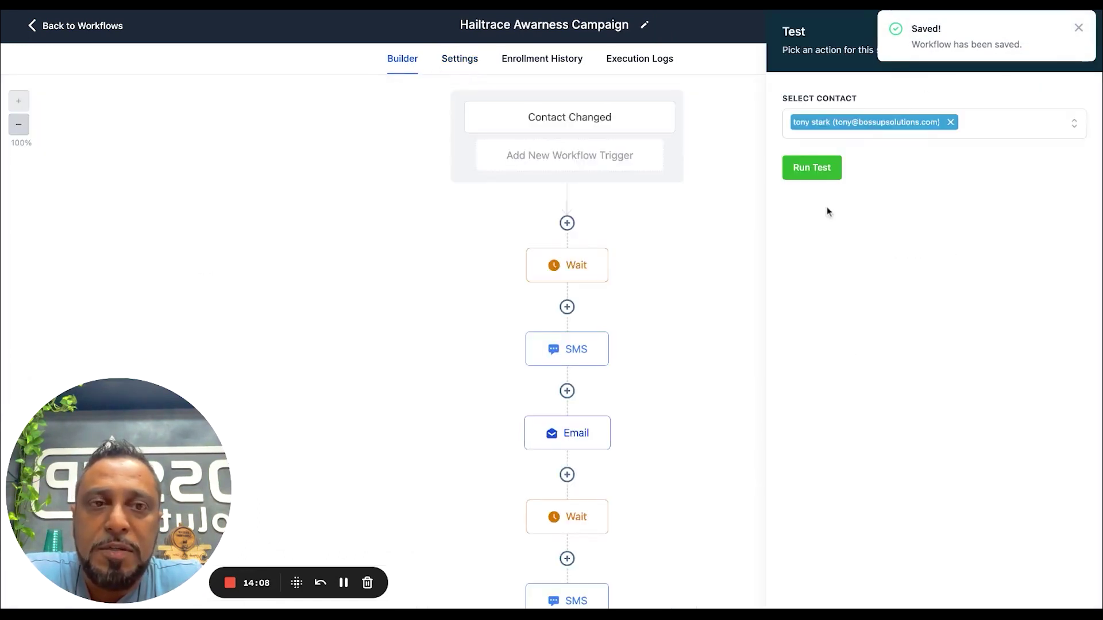
{"action": "left_click", "coordinate": [830, 167]}
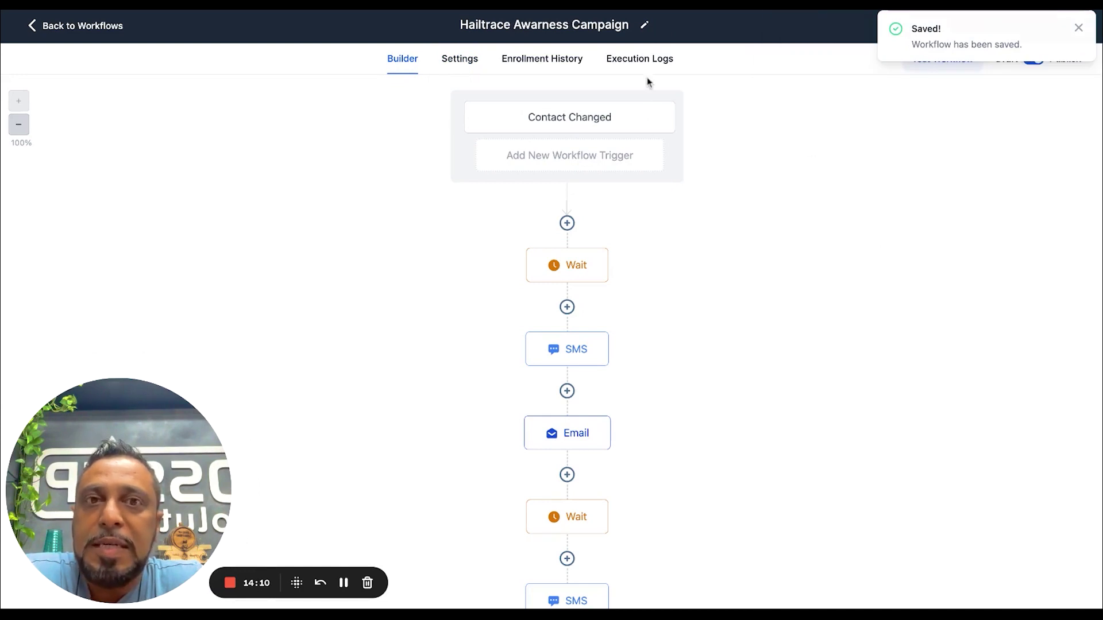
Check execution logs, force the waiting contact past the first Wait step, then return to workflows
{"action": "left_click", "coordinate": [639, 62]}
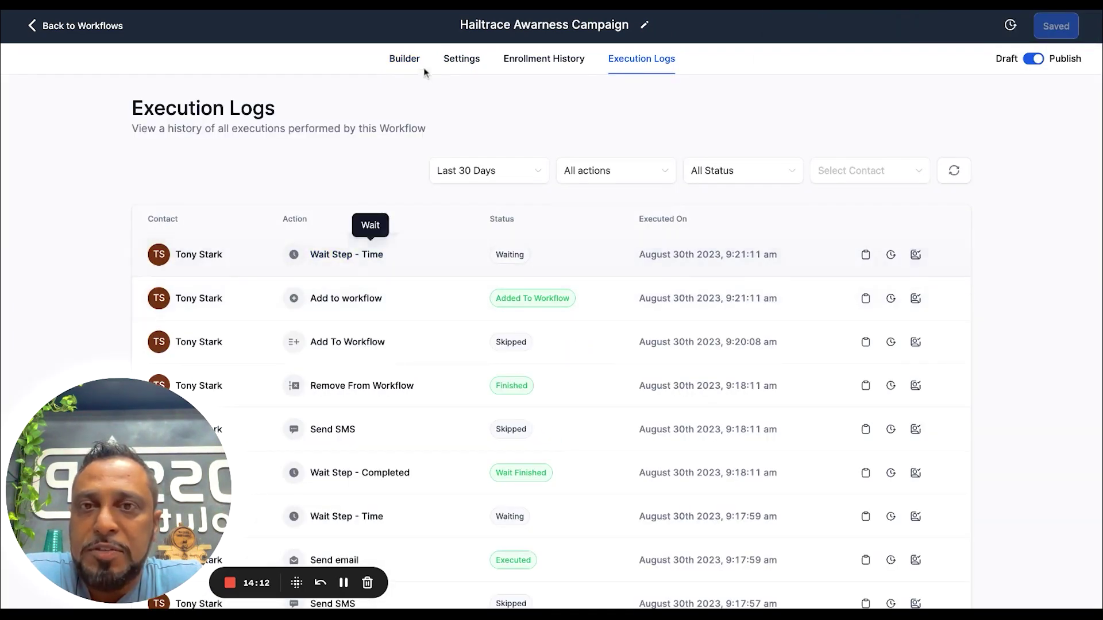
{"action": "left_click", "coordinate": [403, 60]}
{"action": "left_click", "coordinate": [530, 280]}
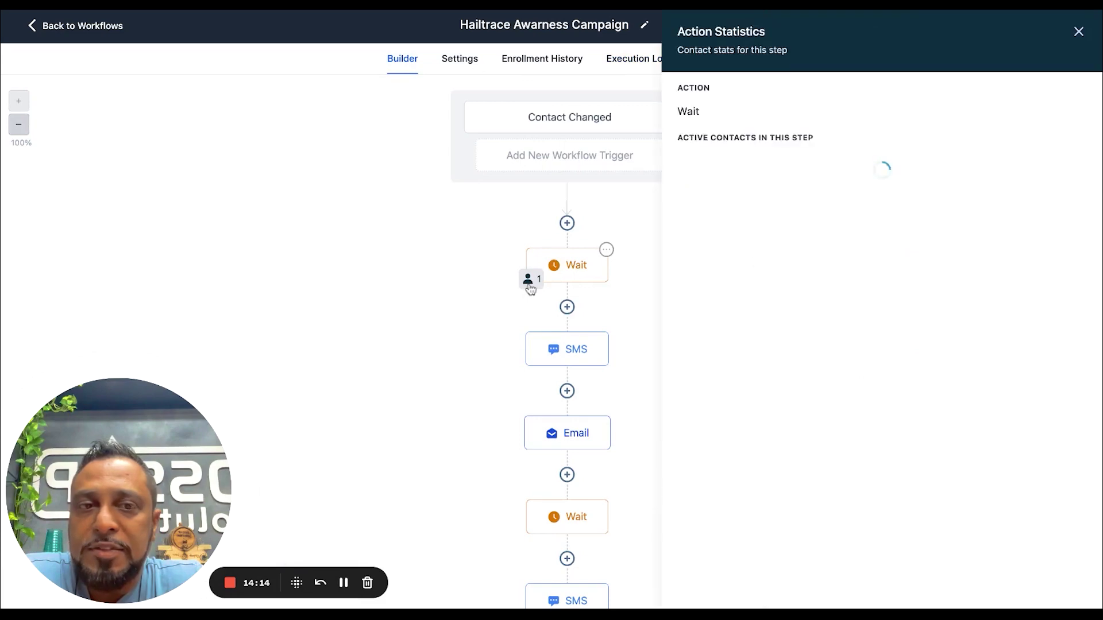
{"action": "left_click", "coordinate": [1039, 144]}
{"action": "left_click", "coordinate": [691, 345]}
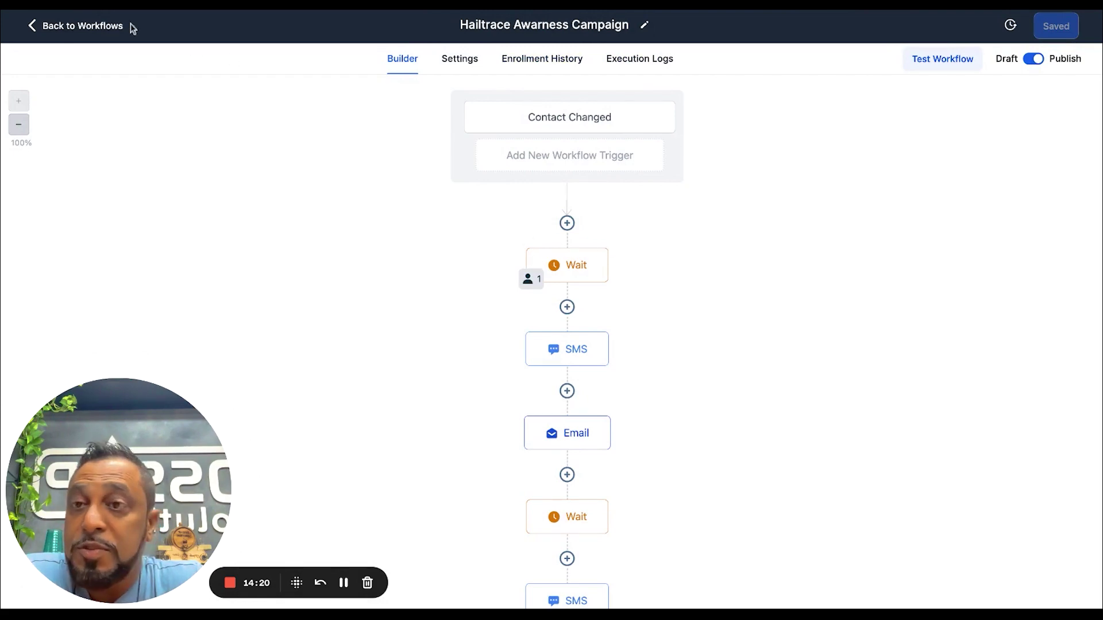
{"action": "left_click", "coordinate": [110, 26]}
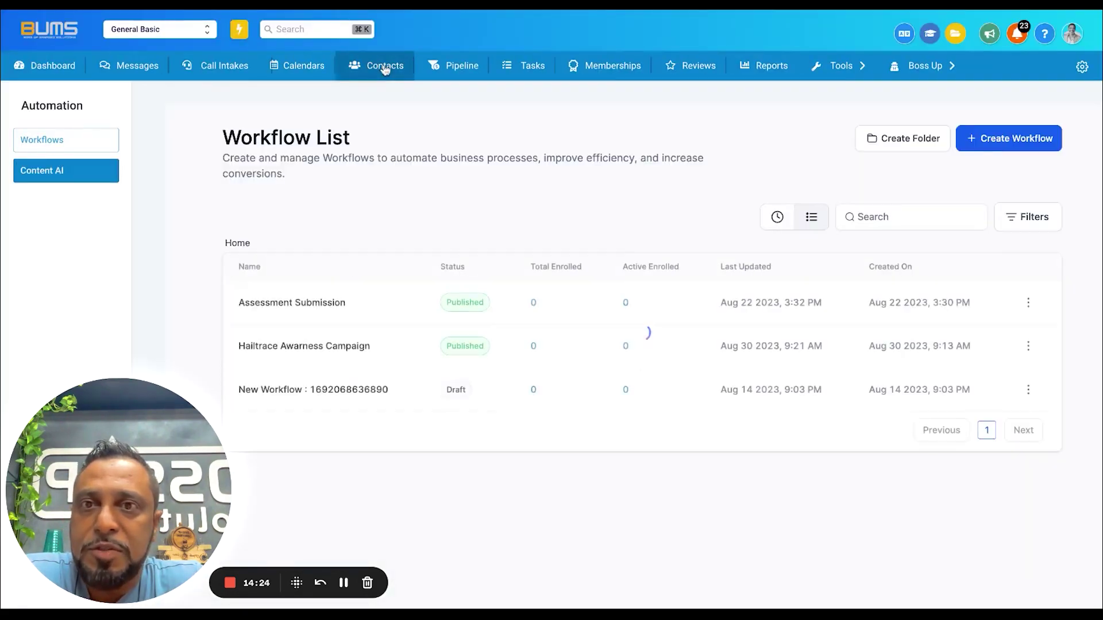
Open the test contact's record and expand the delivered Hail Report email
{"action": "left_click", "coordinate": [385, 66]}
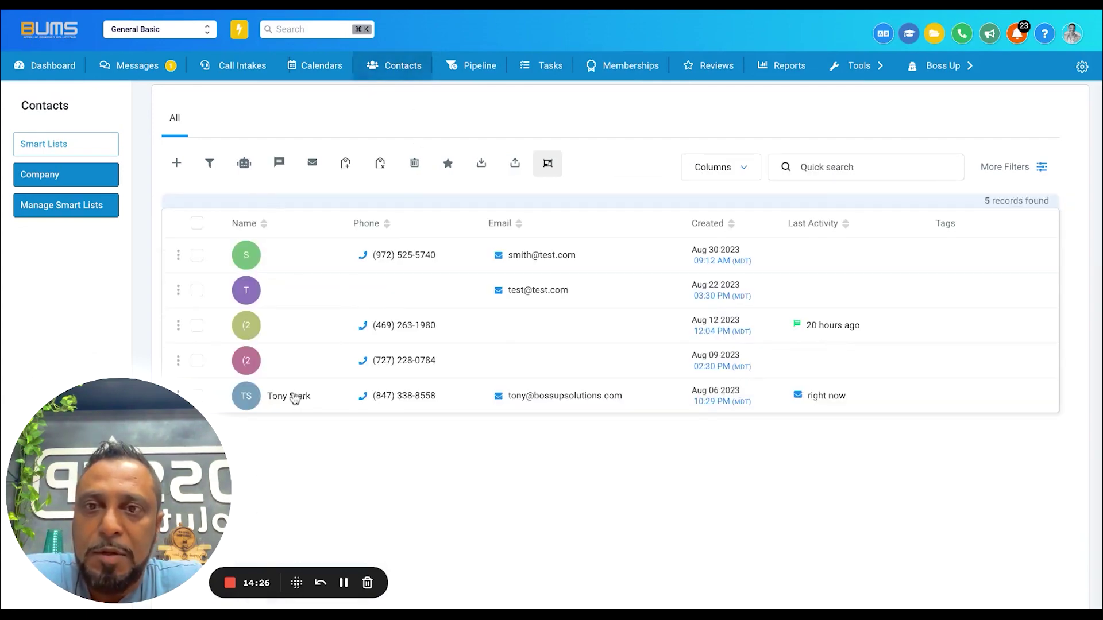
{"action": "left_click", "coordinate": [292, 396]}
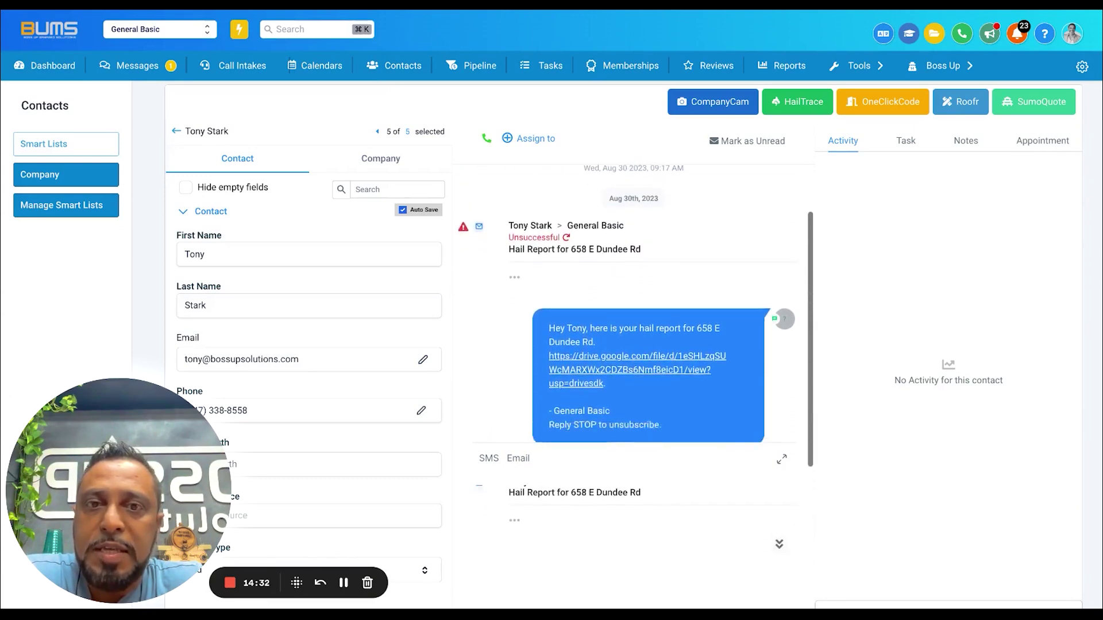
{"action": "scroll", "coordinate": [524, 411], "scroll_direction": "down", "scroll_amount": 2}
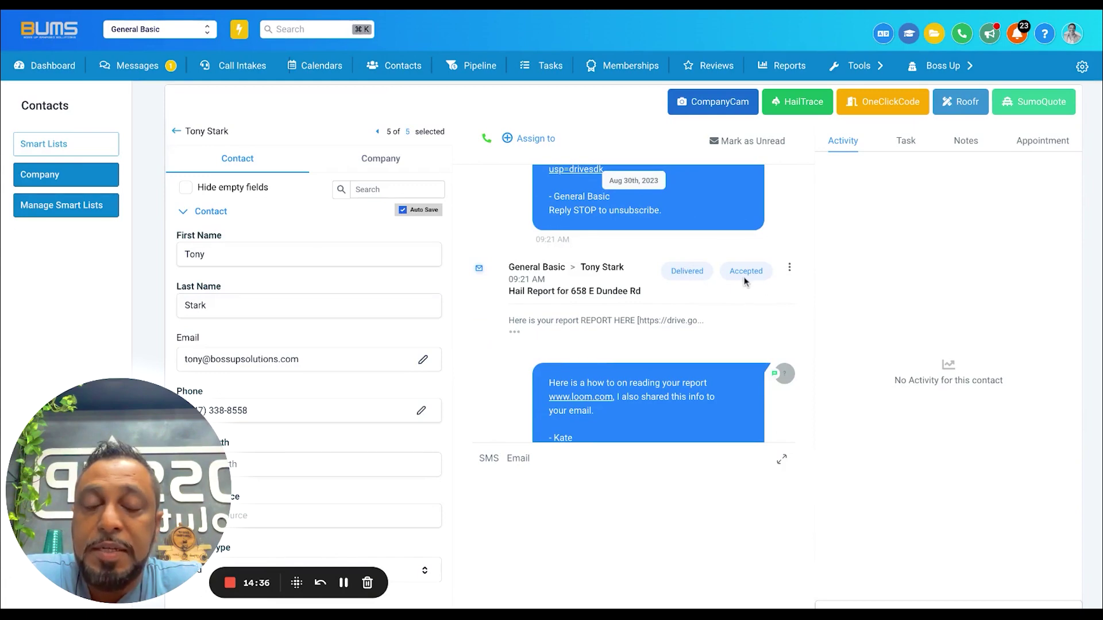
{"action": "left_click", "coordinate": [515, 332]}
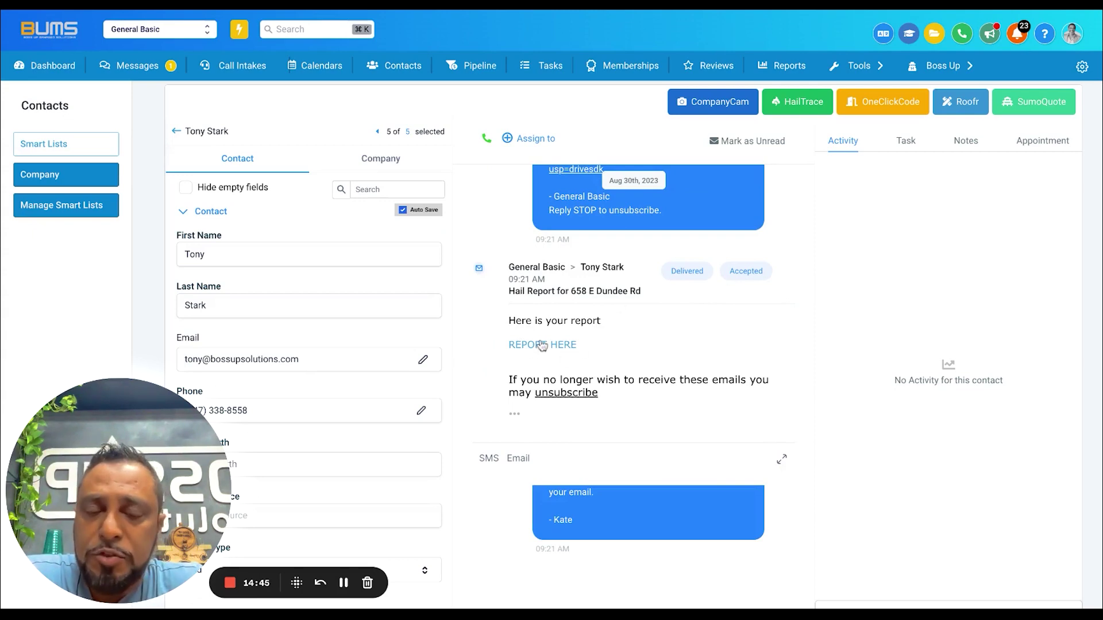
{"action": "scroll", "coordinate": [542, 346], "scroll_direction": "down", "scroll_amount": 3}
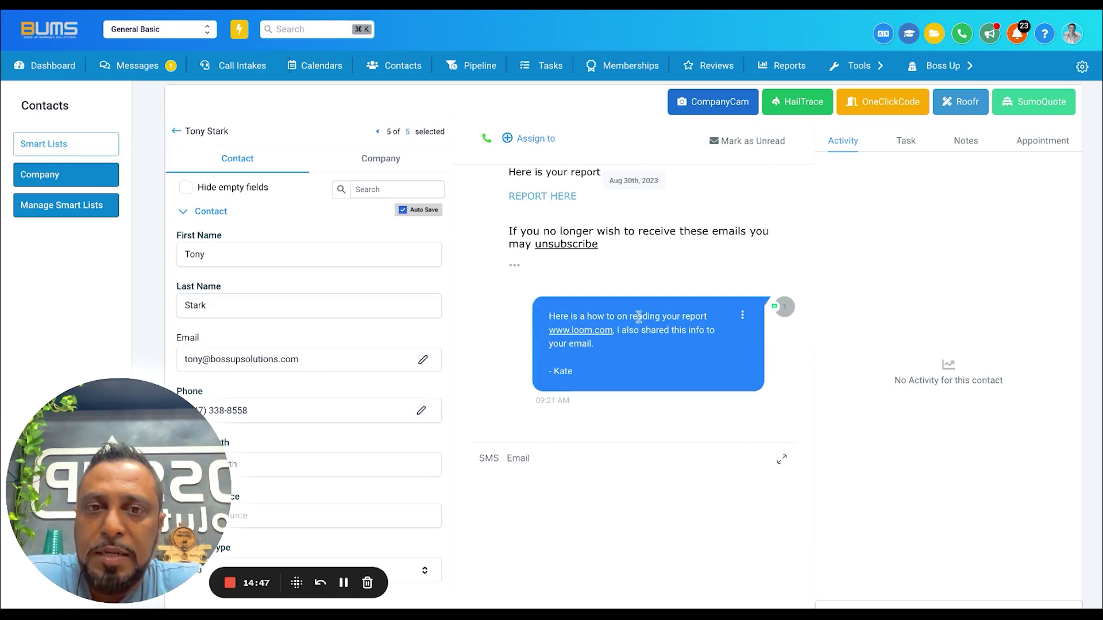
{"action": "scroll", "coordinate": [685, 316], "scroll_direction": "up", "scroll_amount": 5}
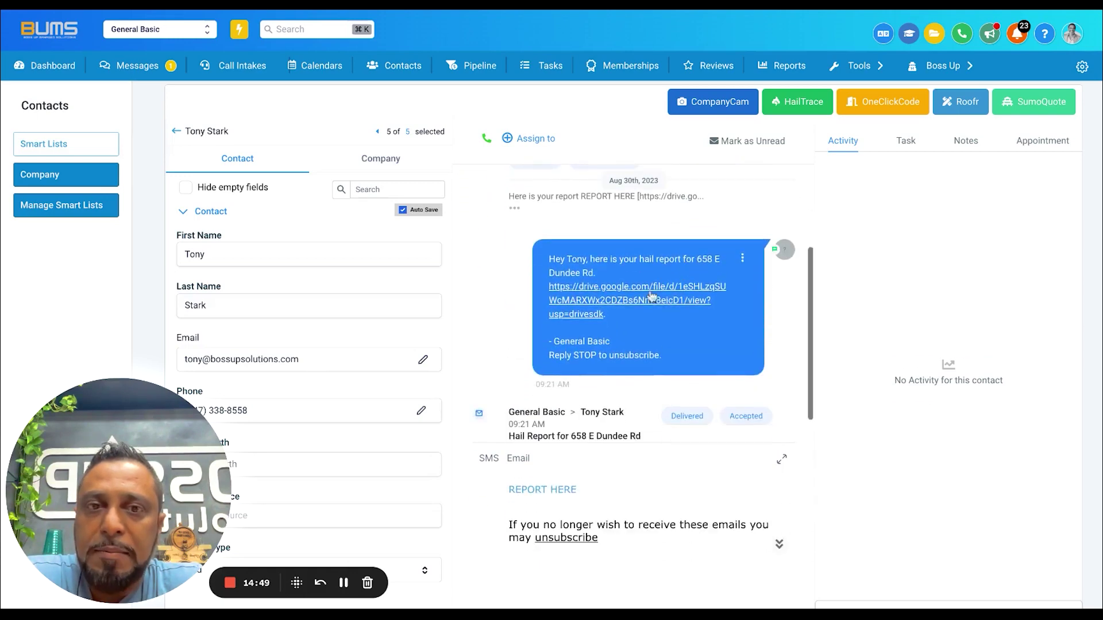
Review the hail report SMS greeting and open the contact's HailTrace hail report
{"action": "left_click_drag", "start_coordinate": [563, 257], "coordinate": [598, 273]}
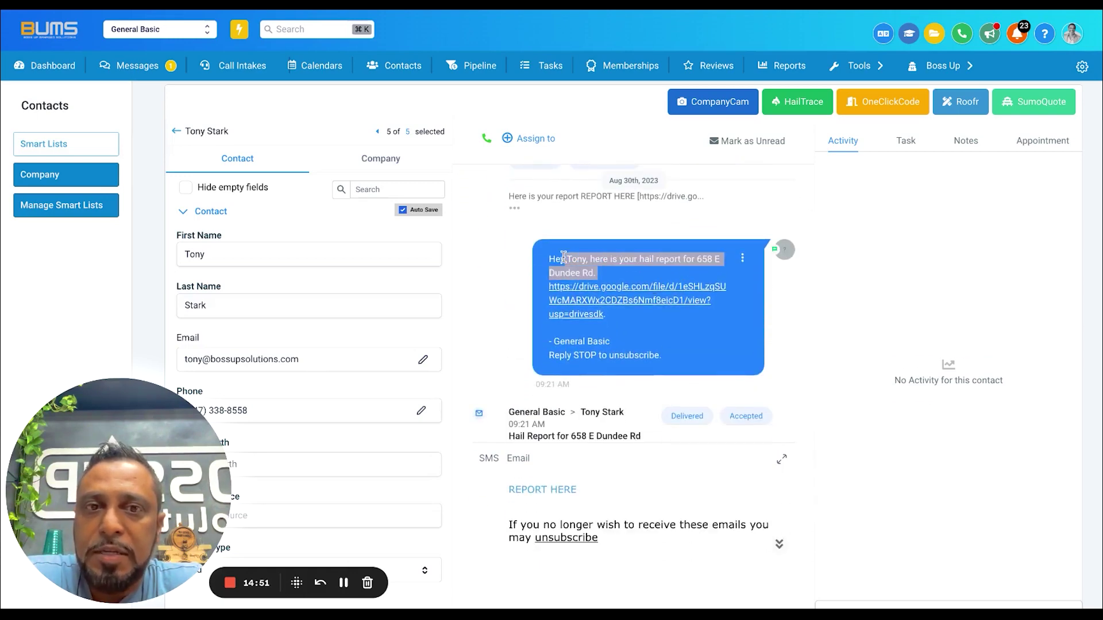
{"action": "left_click", "coordinate": [598, 276]}
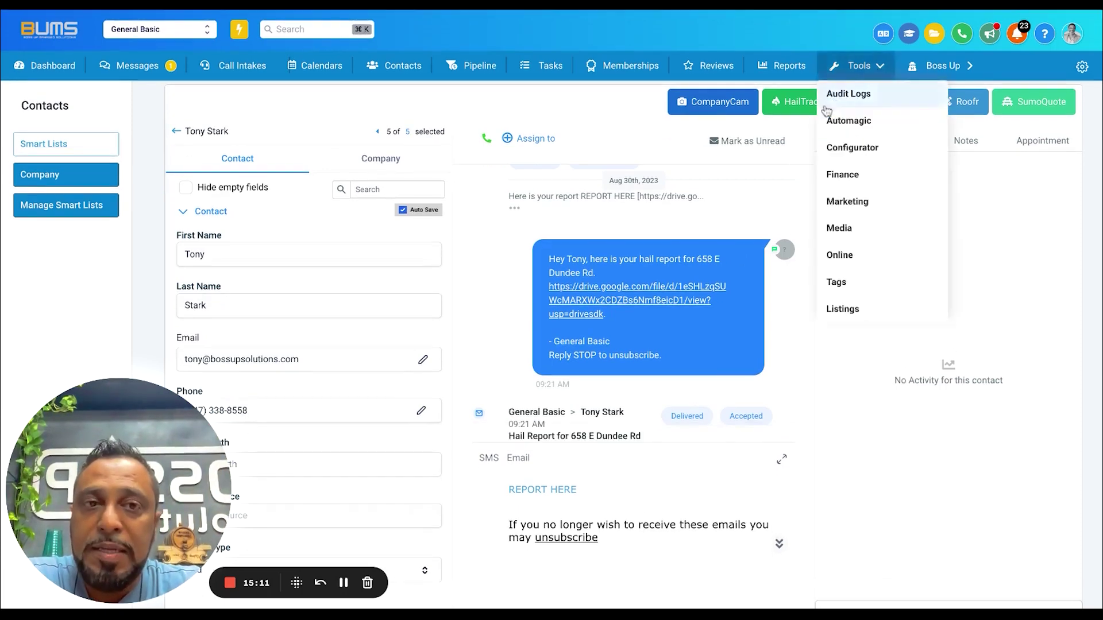
{"action": "left_click", "coordinate": [797, 113]}
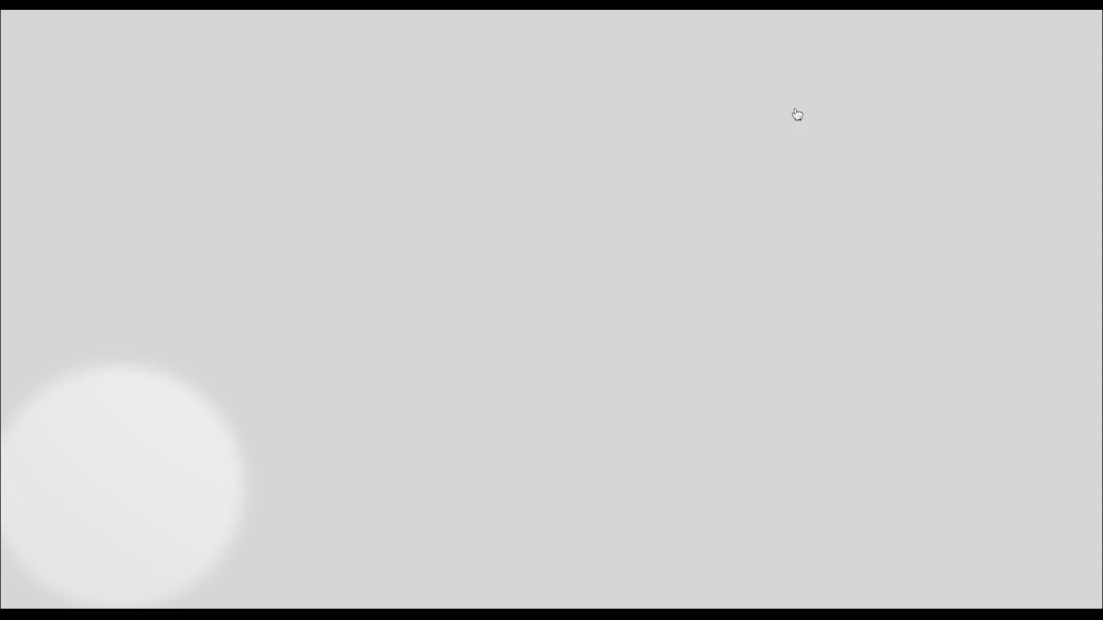